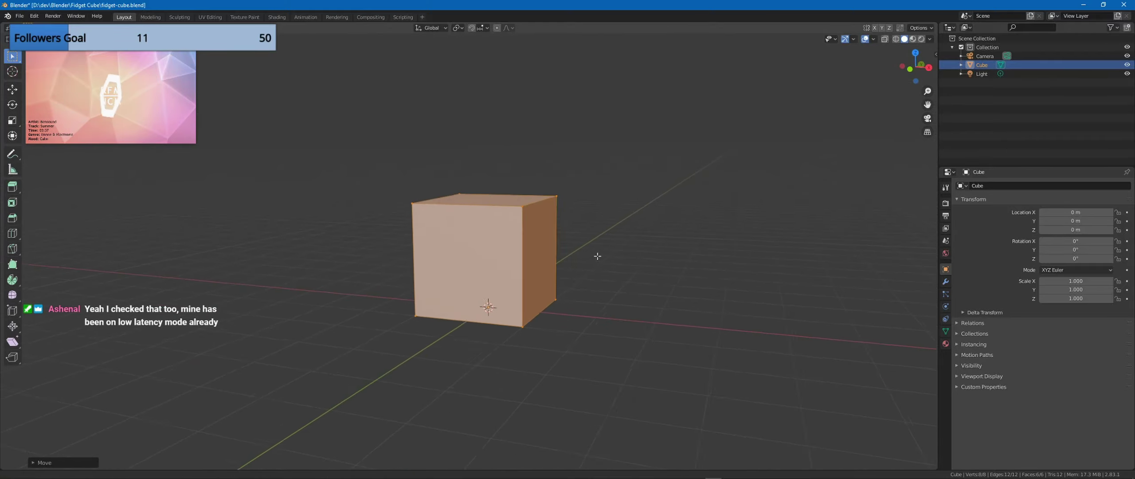
Step: Leave edit mode on the cube and save the file
key(Tab)
key(ctrl+s)
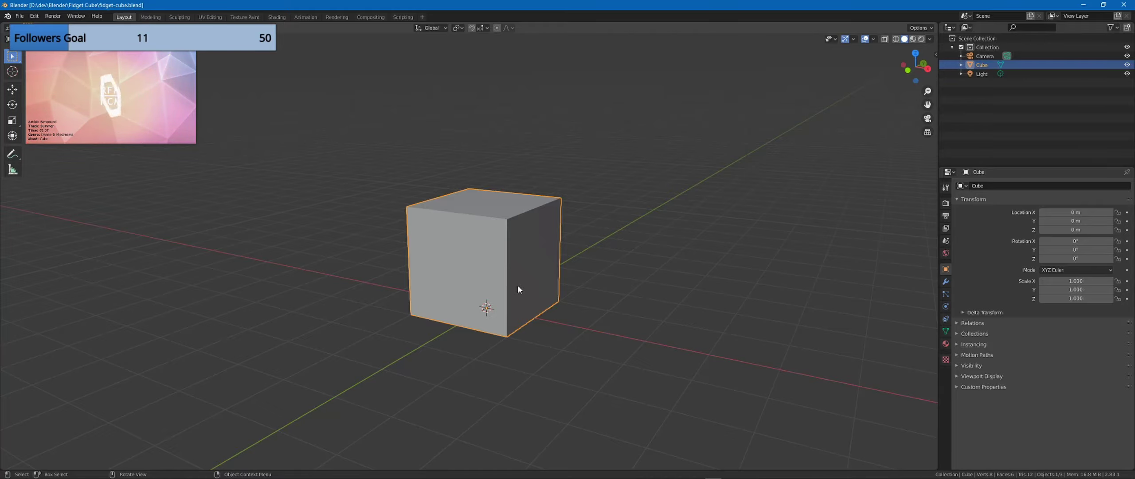
middle_drag(518, 286, 533, 191)
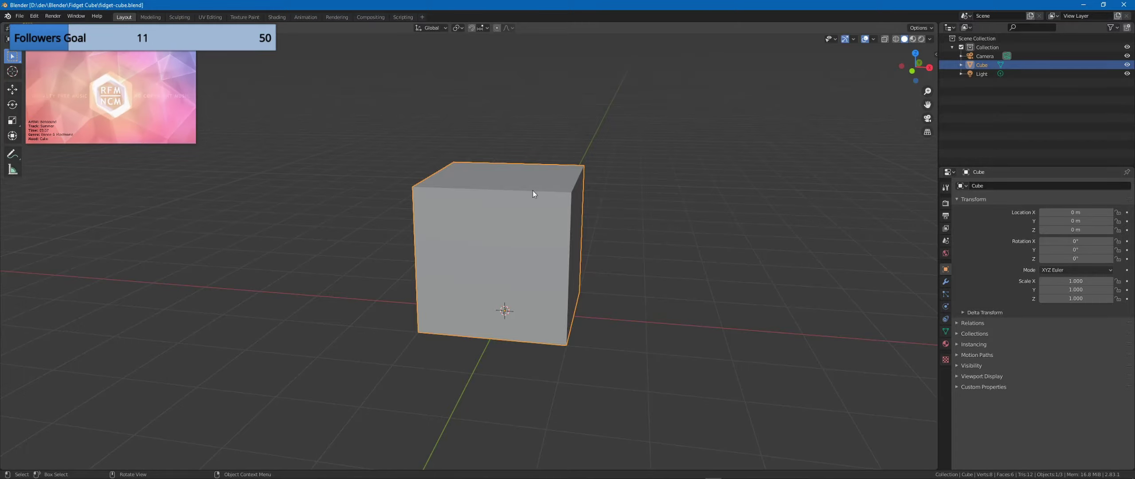
middle_drag(532, 190, 710, 195)
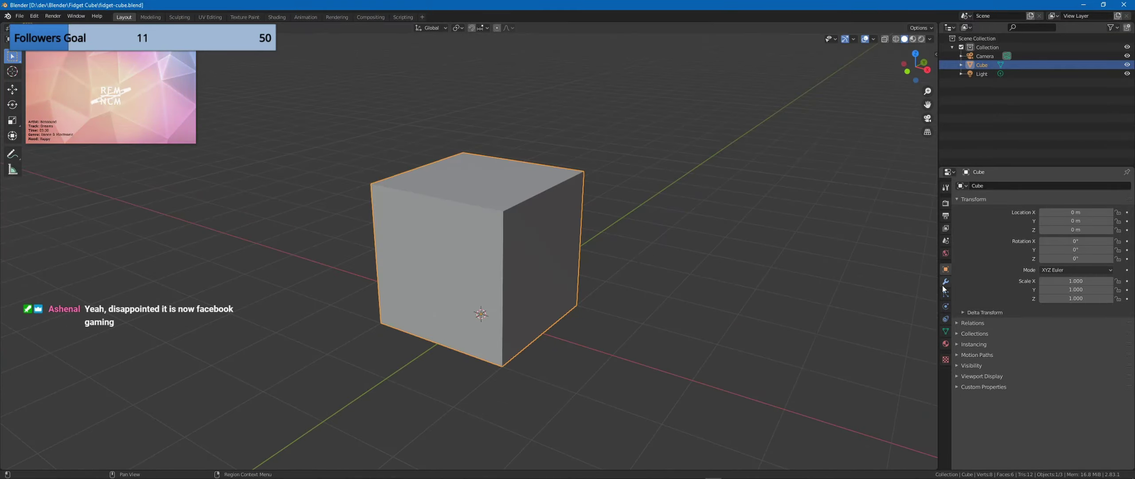
Step: Add a Bevel modifier to the cube and set it to 5 segments
click(946, 281)
click(1042, 185)
click(965, 216)
middle_drag(465, 222, 600, 213)
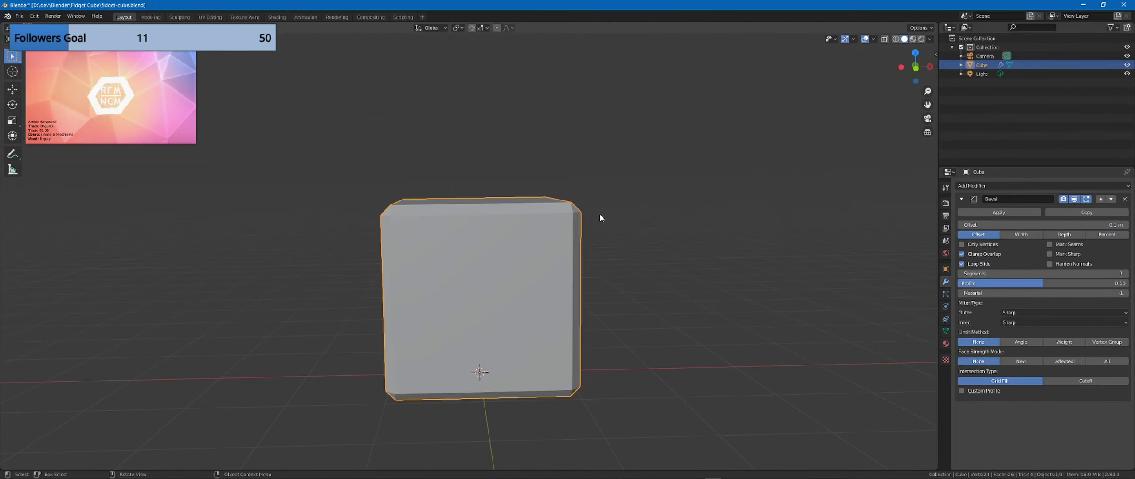
drag(1103, 271, 1122, 271)
mouse_move(758, 242)
middle_down()
mouse_move(689, 239)
mouse_move(753, 243)
middle_up()
middle_drag(514, 224, 524, 242)
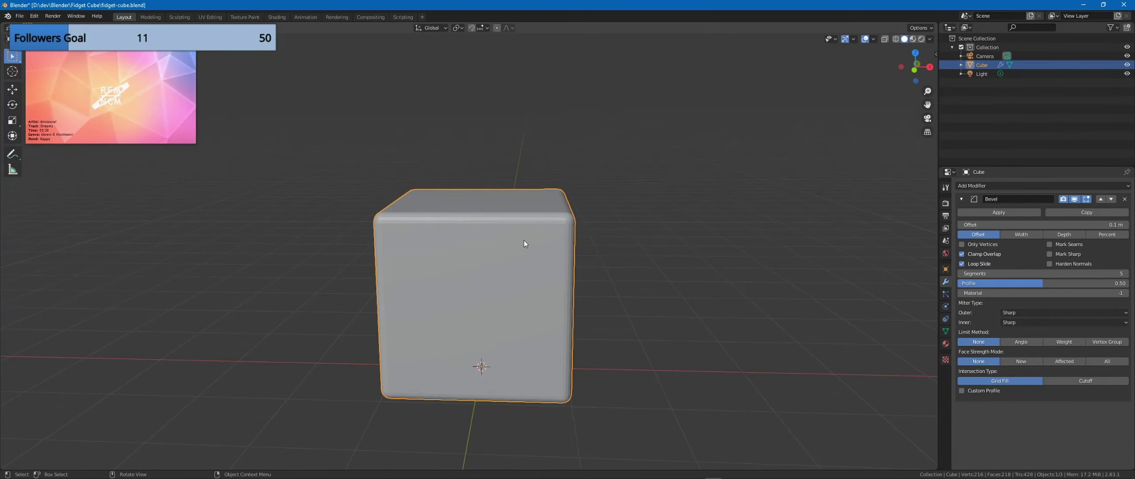
mouse_move(701, 261)
middle_down()
mouse_move(668, 282)
mouse_move(700, 262)
middle_up()
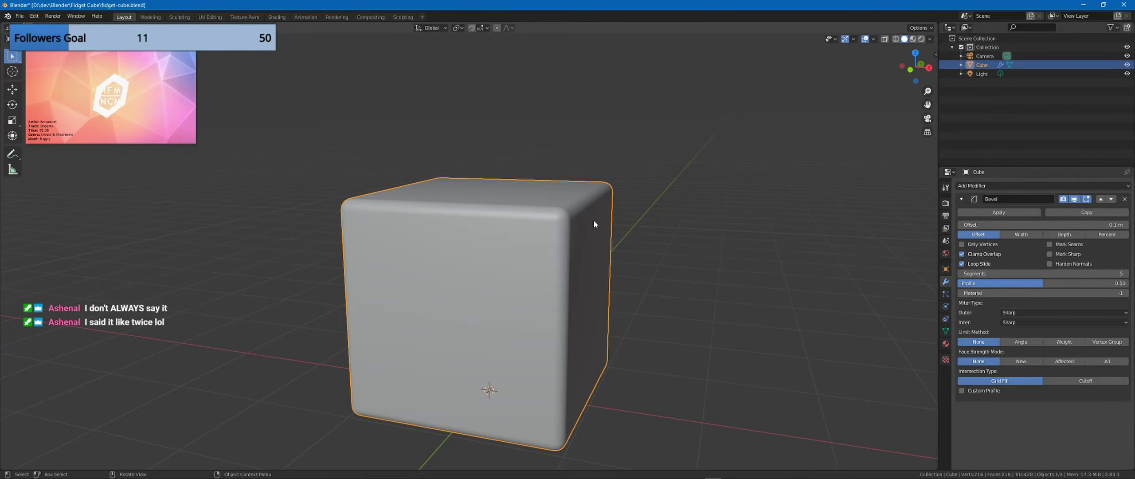
Step: Raise the cube's bevel to a 0.2 m offset and 10 segments
mouse_move(594, 220)
middle_down()
mouse_move(553, 232)
mouse_move(641, 231)
mouse_move(674, 190)
mouse_move(681, 217)
mouse_move(548, 174)
mouse_move(556, 191)
mouse_move(578, 192)
mouse_move(551, 211)
mouse_move(686, 218)
mouse_move(637, 205)
mouse_move(500, 215)
mouse_move(576, 220)
mouse_move(602, 236)
mouse_move(640, 211)
mouse_move(637, 200)
mouse_move(618, 249)
mouse_move(556, 291)
mouse_move(683, 317)
middle_up()
scroll(579, 192, down, 8)
click(578, 192)
scroll(578, 191, up, 5)
key(shift+z)
key(shift+z)
click(1127, 225)
Step: Move the cube's entire mesh down 1 m along Z in edit mode, keeping the object's origin in place
key(Tab)
key(h)
key(ctrl+z)
key(g)
key(z)
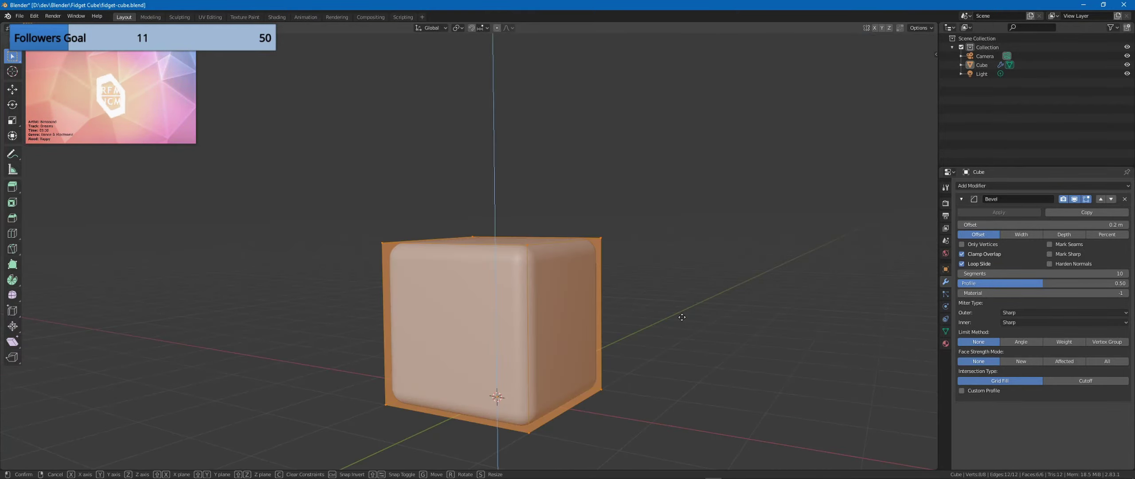
key(minus)
key(1)
key(Return)
shift+middle_drag(696, 365, 664, 320)
key(Tab)
Step: Add a cylinder at the origin and scale it down to about 0.174
key(shift+a)
mouse_move(664, 298)
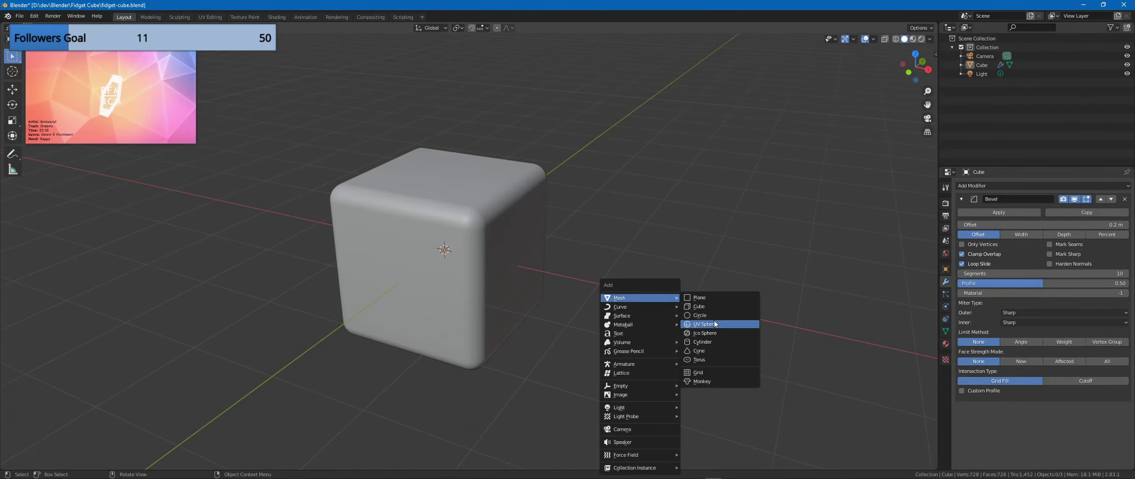
click(704, 342)
key(KP_7)
key(s)
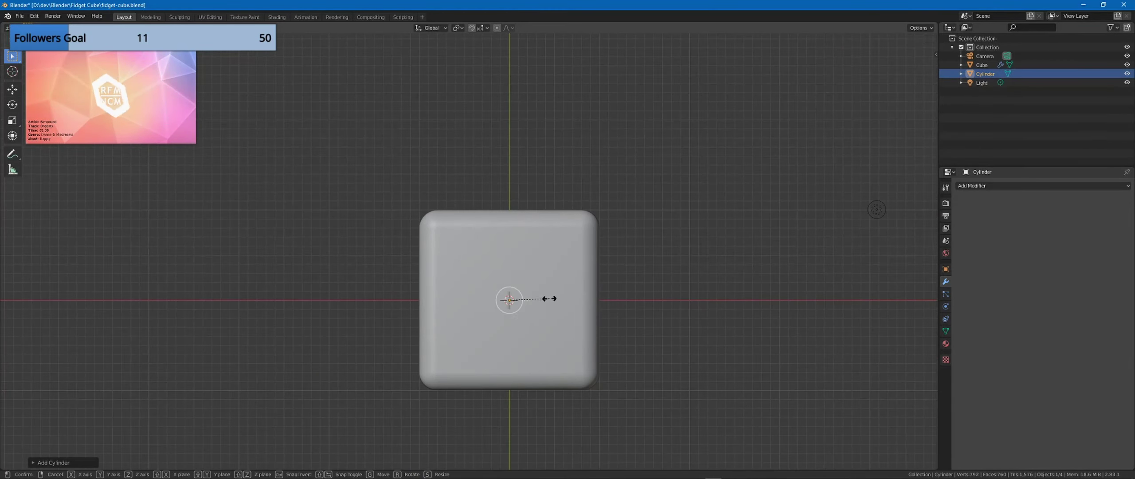
middle_drag(571, 314, 669, 296)
Step: Raise the cylinder along Z to about 0.85 m so it pokes through the cube's top face
key(g)
key(z)
click(667, 232)
shift+middle_drag(669, 231, 665, 251)
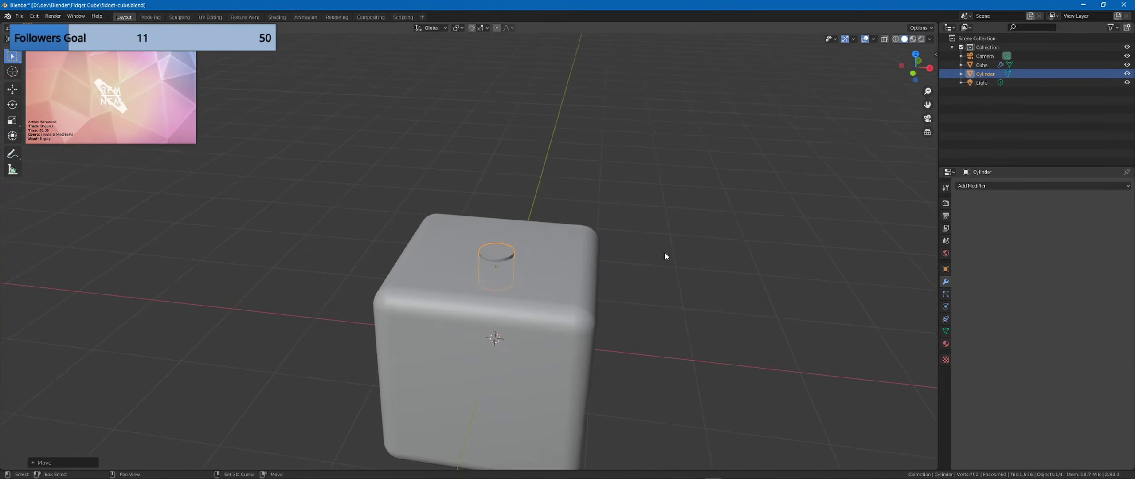
Step: Set the cylinder's viewport display to Bounds
scroll(665, 250, up, 5)
click(945, 331)
click(946, 269)
click(958, 375)
click(1064, 411)
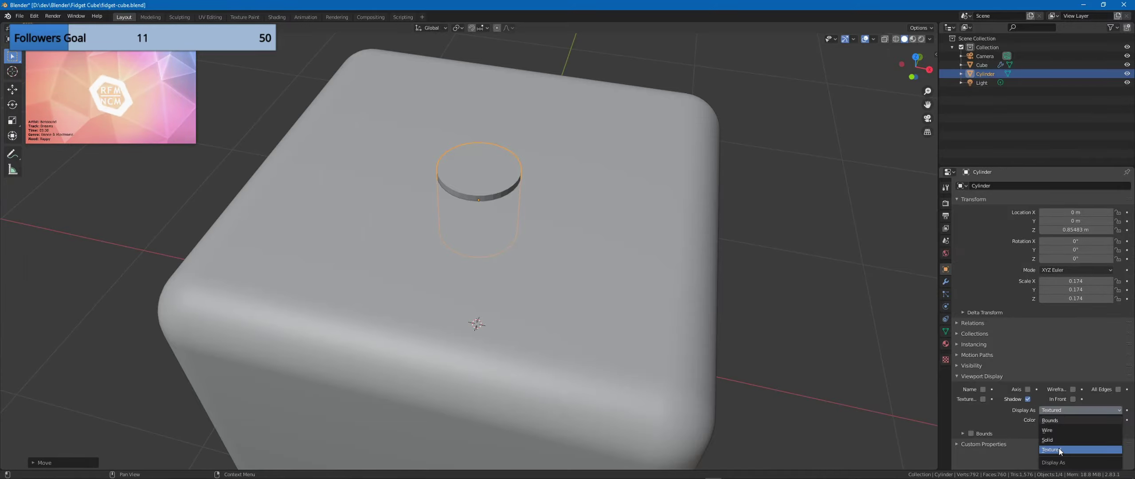
click(1061, 421)
Step: Add a Boolean modifier to the cube below its Bevel modifier
click(701, 239)
click(946, 281)
click(962, 199)
click(1042, 185)
click(965, 219)
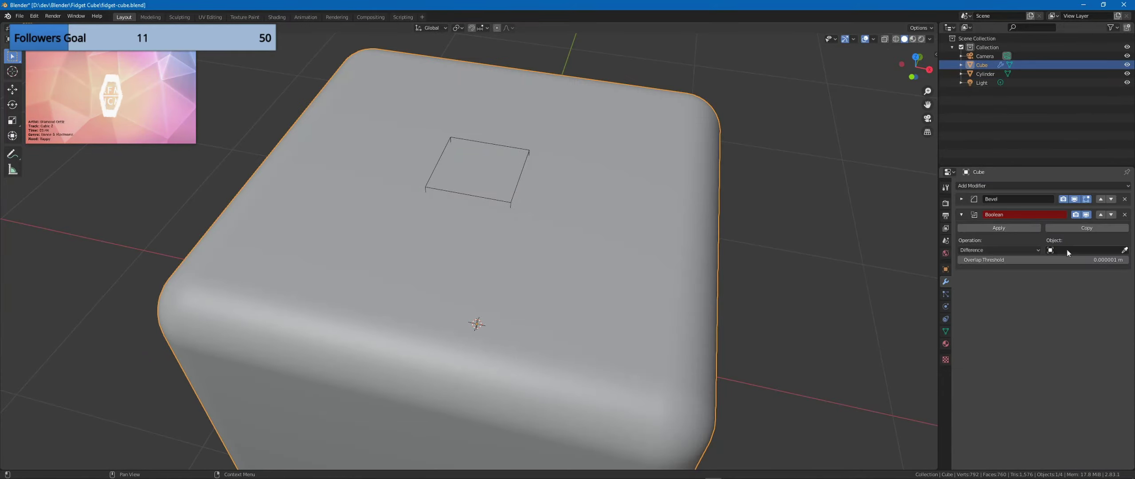
Step: Rename the cylinder "Top cutout" and move it into a new collection named "Cutters"
double_click(986, 74)
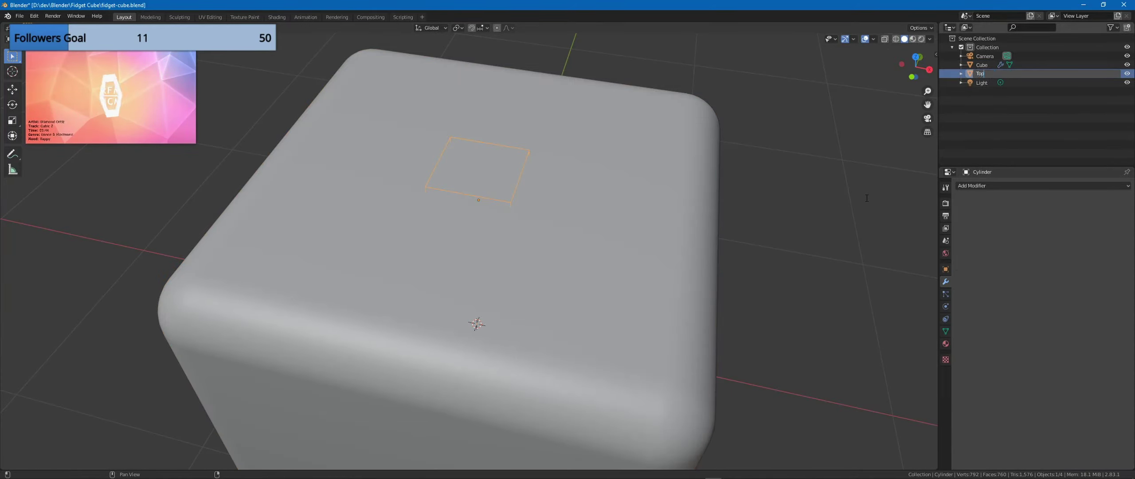
key(m)
click(995, 85)
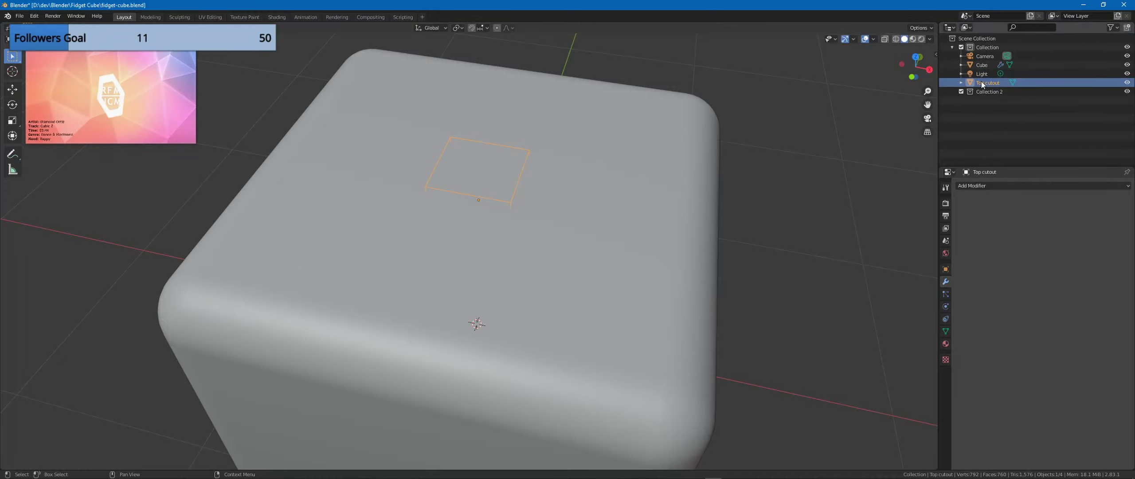
double_click(998, 83)
text(Cutters)
Step: Set Top cutout as the object subtracted by the cube's Boolean modifier
click(986, 65)
click(1082, 249)
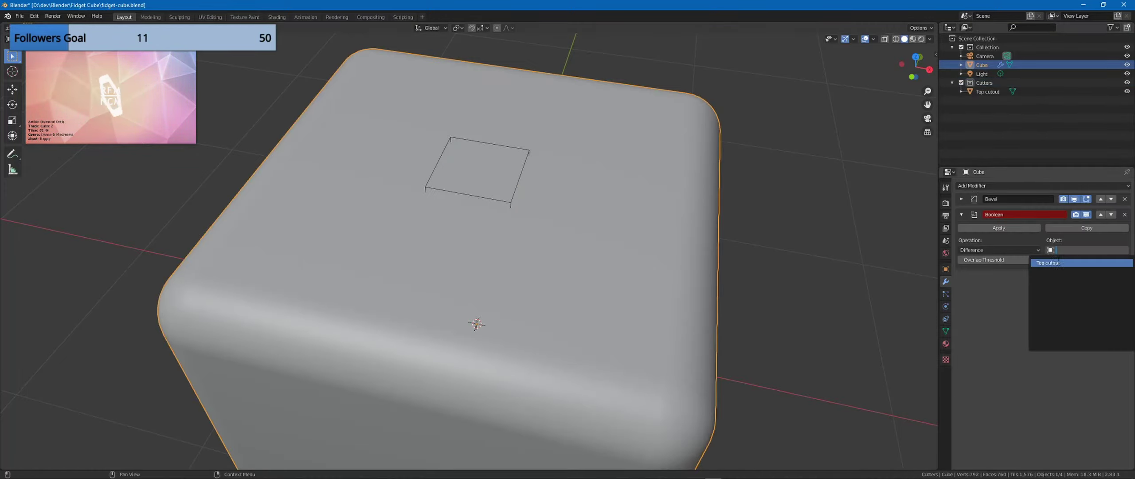
click(1064, 262)
Step: Try placing the Boolean modifier above the Bevel modifier and check the hole's geometry in wireframe
click(1100, 214)
mouse_move(885, 295)
middle_down()
mouse_move(845, 245)
mouse_move(889, 297)
middle_up()
scroll(696, 231, up, 5)
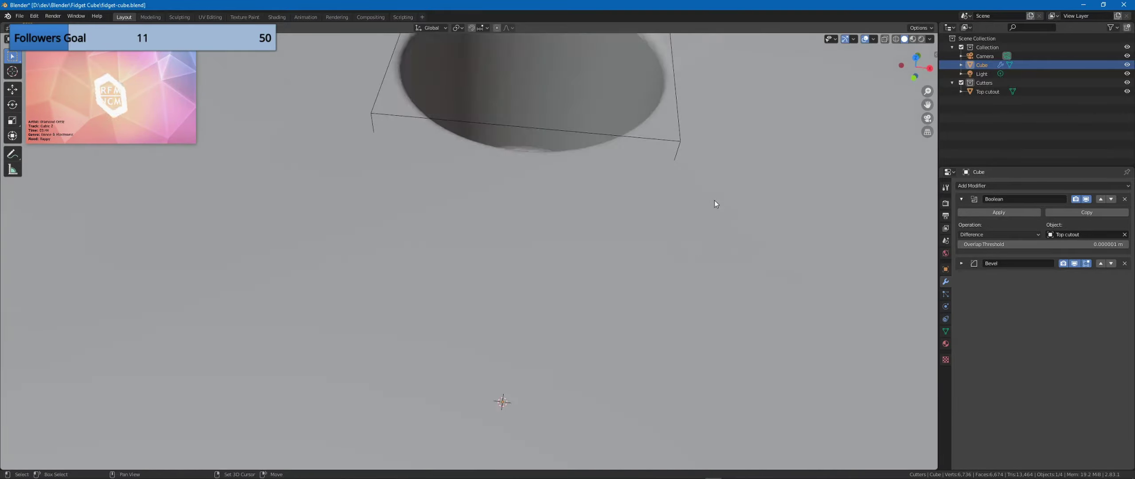
scroll(459, 255, down, 5)
key(shift+z)
mouse_move(636, 269)
middle_down()
mouse_move(651, 260)
mouse_move(660, 283)
mouse_move(660, 271)
middle_up()
key(shift+z)
Step: Apply the object transforms of the cube and of the Top cutout cylinder
key(ctrl+a)
click(638, 278)
click(539, 264)
key(ctrl+a)
click(711, 257)
middle_drag(805, 265, 782, 234)
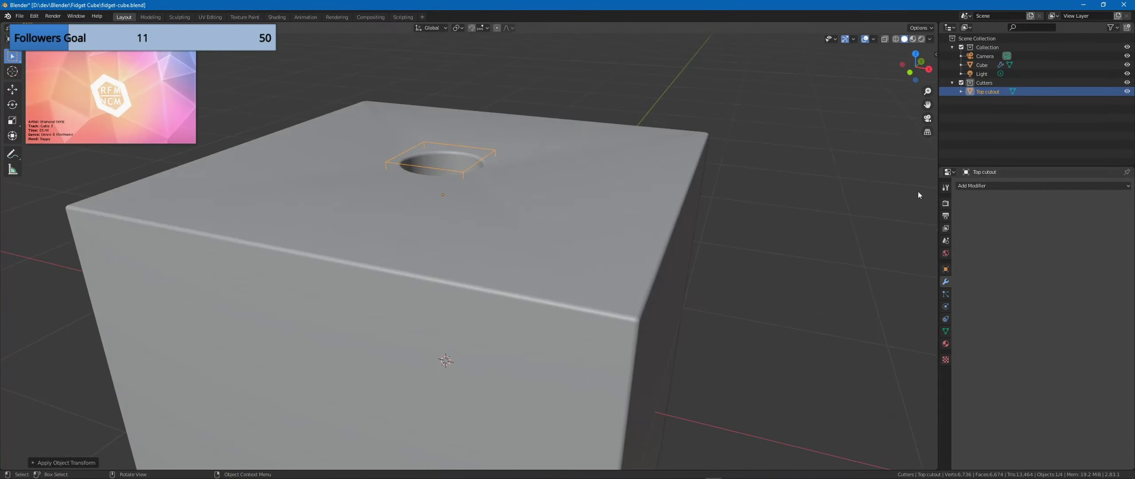
Step: Try the cube's Bevel modifier with Clamp Overlap turned off
click(982, 65)
click(962, 263)
click(977, 318)
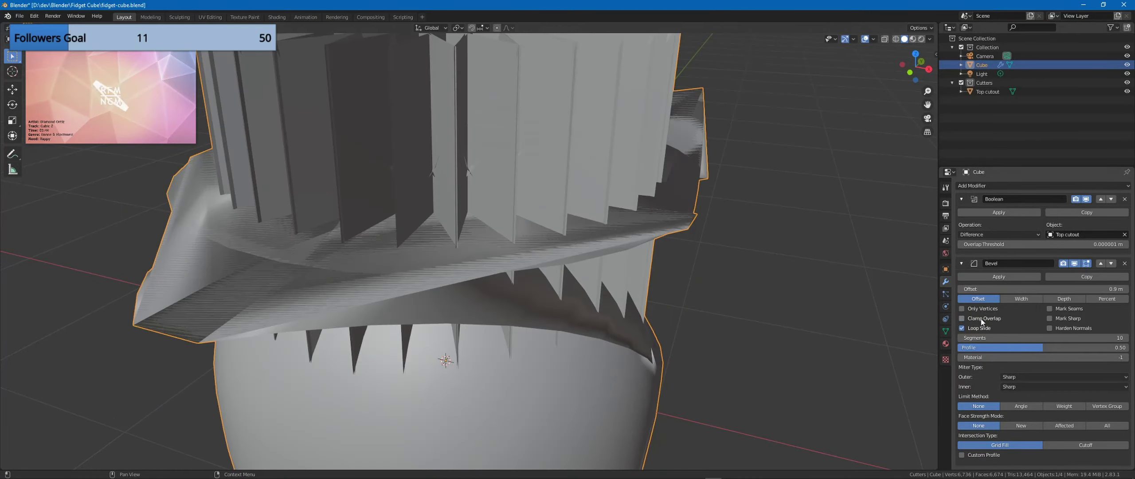
click(977, 318)
middle_drag(745, 261, 749, 296)
Step: Move the cube's Bevel modifier back above the Boolean modifier and adjust its offset
click(1100, 263)
drag(1101, 225, 1069, 225)
mouse_move(709, 319)
middle_down()
mouse_move(631, 339)
mouse_move(622, 269)
mouse_move(547, 248)
mouse_move(467, 264)
mouse_move(546, 222)
middle_up()
key(shift+z)
key(shift+z)
Step: Add a centred loop cut to the cube's mesh in edit mode
key(Tab)
key(ctrl+r)
click(545, 222)
right_click(813, 313)
key(Tab)
Step: Examine the shading around the hole and the cube's underlying mesh in edit mode
middle_drag(727, 311, 589, 302)
scroll(447, 298, up, 4)
click(685, 255)
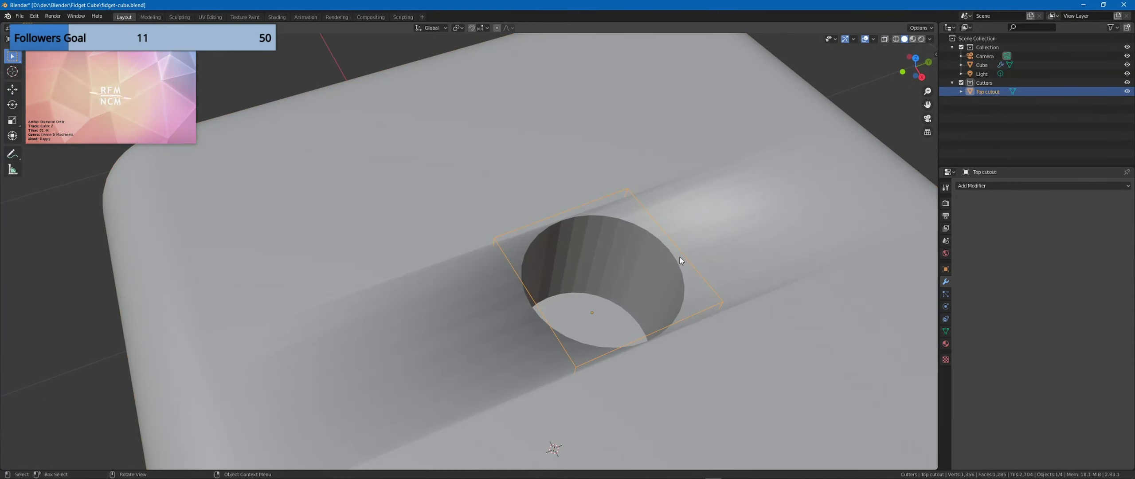
mouse_move(679, 258)
middle_down()
mouse_move(649, 286)
mouse_move(817, 270)
mouse_move(666, 247)
mouse_move(623, 274)
mouse_move(737, 167)
mouse_move(585, 226)
mouse_move(638, 234)
mouse_move(601, 217)
middle_up()
click(622, 274)
key(Tab)
scroll(623, 274, down, 4)
key(Tab)
Step: Turn on Auto Smooth for the cube's normals and check the surface around the hole
click(946, 331)
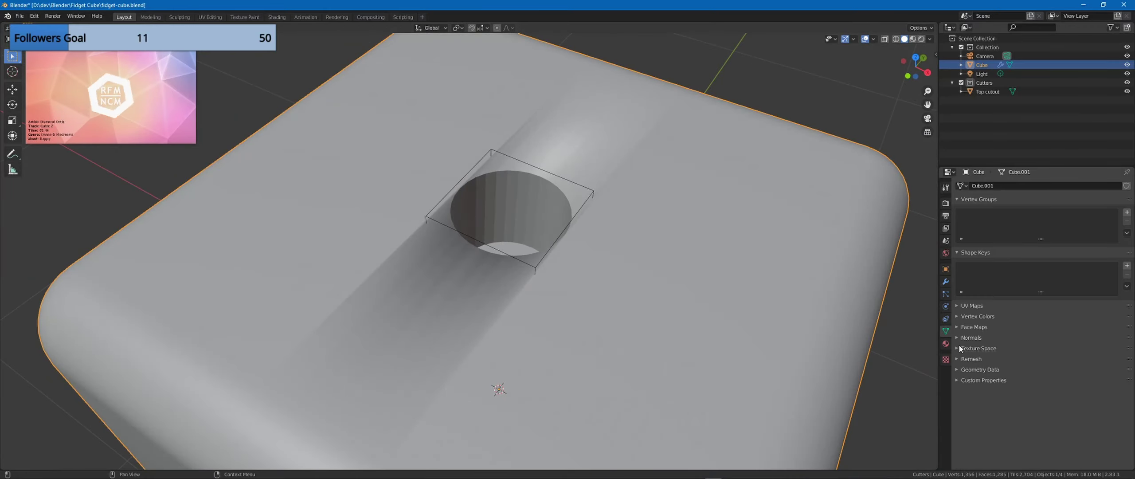
click(964, 338)
click(971, 348)
key(shift+z)
mouse_move(576, 288)
middle_down()
mouse_move(631, 265)
mouse_move(591, 295)
mouse_move(673, 293)
mouse_move(652, 291)
mouse_move(625, 259)
middle_up()
key(shift+z)
scroll(599, 290, up, 3)
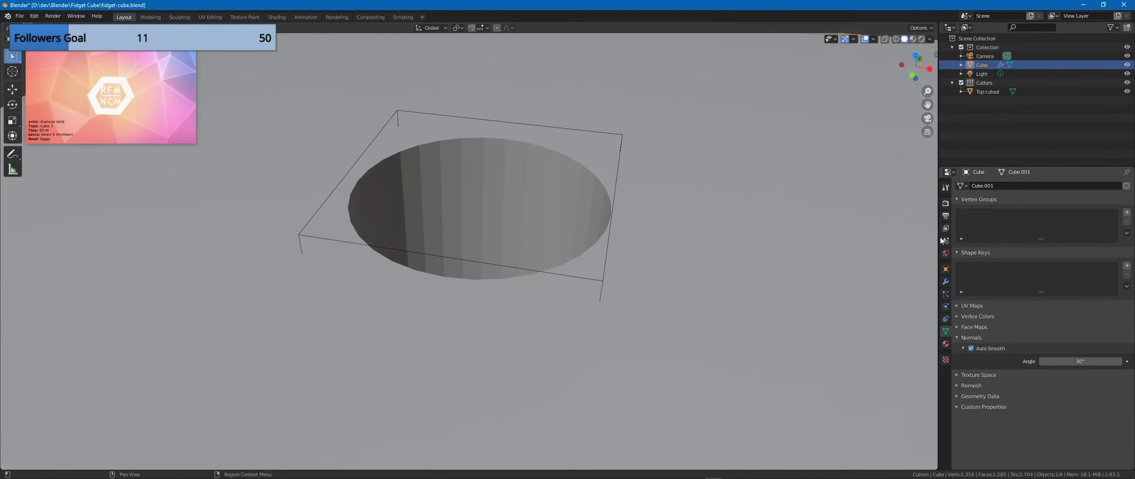
scroll(626, 260, down, 2)
Step: Try a second Bevel modifier with a 0.2 m offset and 7 segments on the cube, placed above the Boolean modifier
click(946, 282)
click(961, 200)
click(961, 215)
click(975, 185)
click(966, 246)
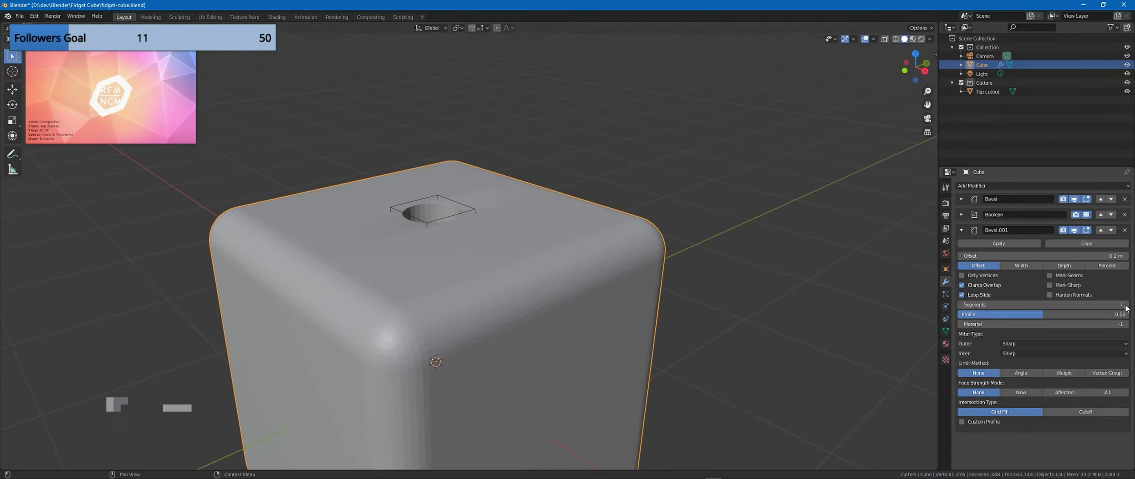
middle_drag(758, 250, 754, 265)
click(1101, 230)
click(1124, 215)
Step: Try another modifier on the cube between the Bevel and Boolean modifiers, and remove it
click(1002, 186)
click(976, 316)
click(1101, 230)
scroll(617, 229, up, 11)
click(1125, 215)
Step: Add a second Bevel modifier after the Boolean on the cube and set its offset to about 1.86 m
scroll(674, 229, down, 9)
middle_drag(674, 229, 825, 200)
scroll(726, 231, down, 5)
click(984, 186)
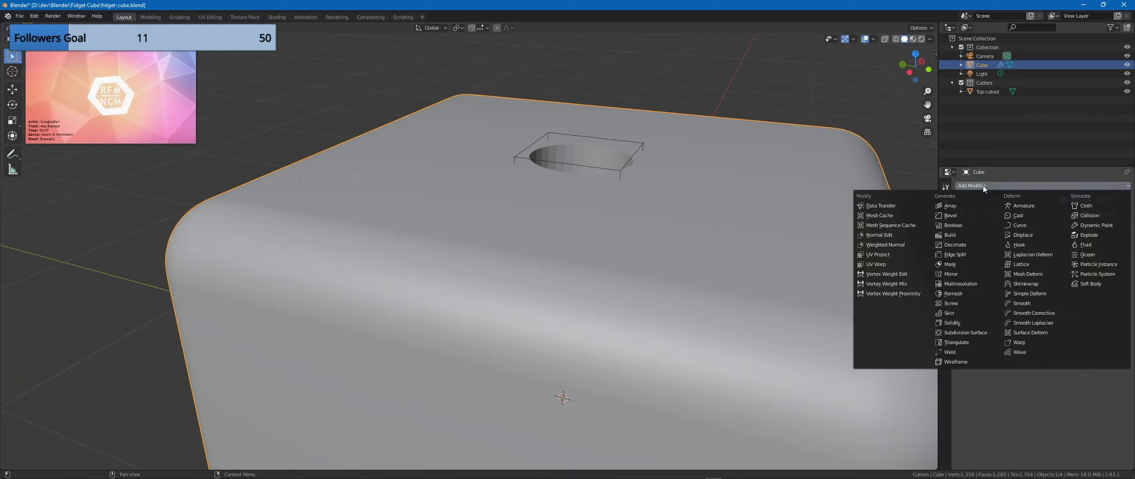
click(970, 216)
middle_drag(630, 266, 860, 247)
scroll(607, 275, up, 6)
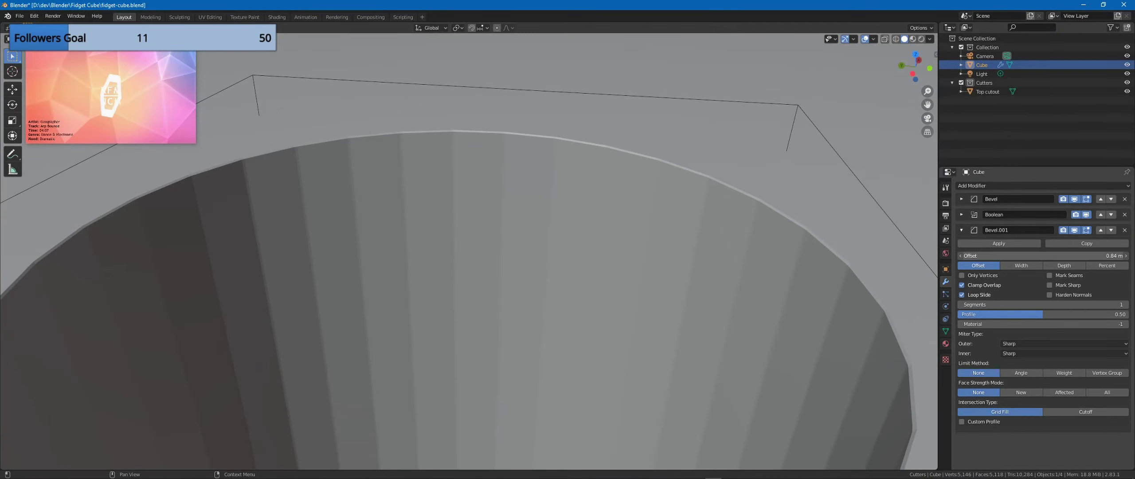
drag(1040, 255, 1085, 256)
scroll(793, 271, down, 4)
scroll(793, 271, up, 1)
Step: Limit the second Bevel modifier by Angle and increase its segments to round the hole's rim
click(1016, 370)
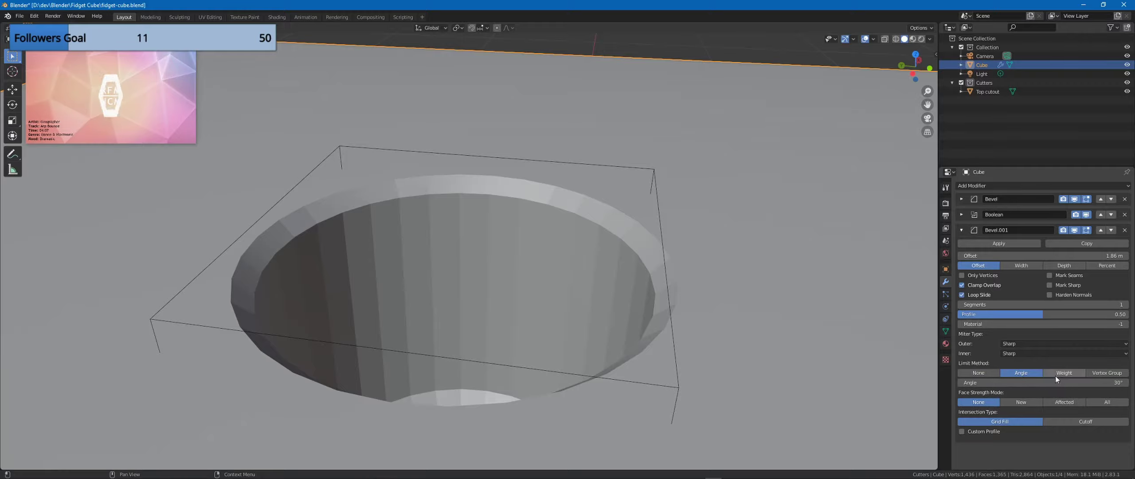
click(1126, 304)
click(1126, 304)
click(1126, 305)
Step: Try the second Bevel modifier above the Boolean modifier on the cube, and restore the modifier order
click(664, 272)
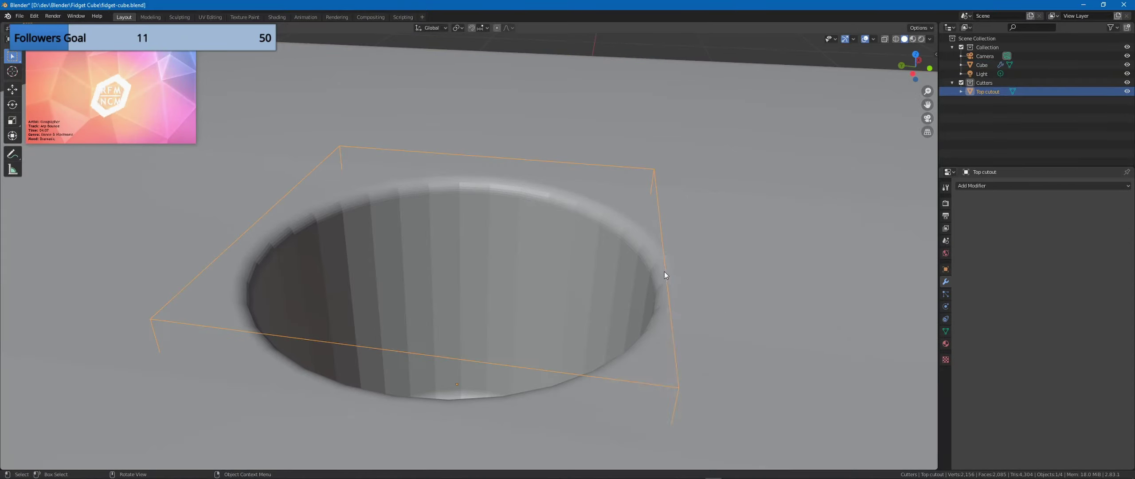
click(930, 309)
scroll(792, 336, down, 5)
middle_drag(791, 336, 712, 296)
click(1100, 229)
click(1110, 215)
click(962, 230)
scroll(621, 249, up, 2)
middle_drag(622, 247, 745, 223)
scroll(726, 298, down, 4)
click(720, 308)
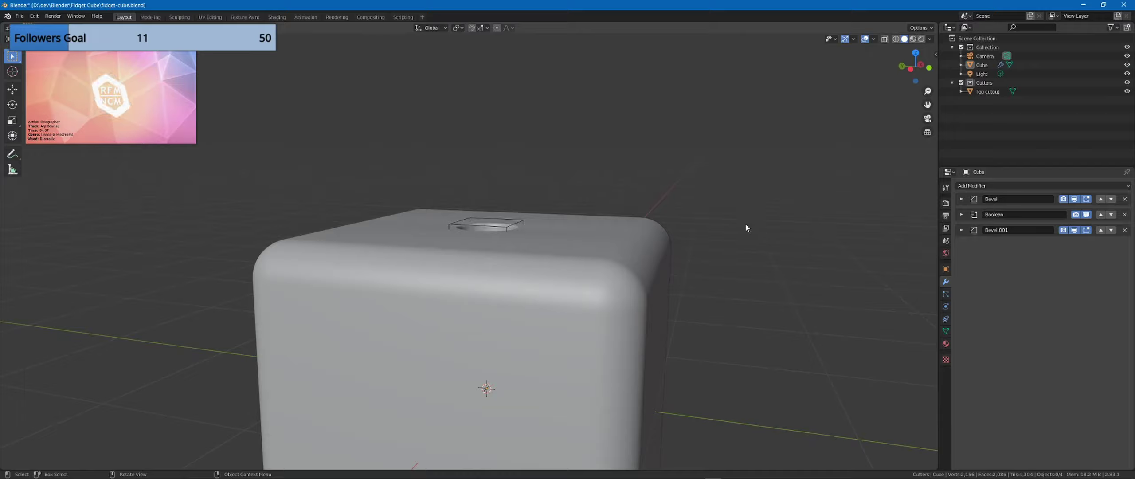
Step: Select the Top cutout and add another cylinder at the cube's centre in the Cutters collection
click(514, 223)
click(514, 223)
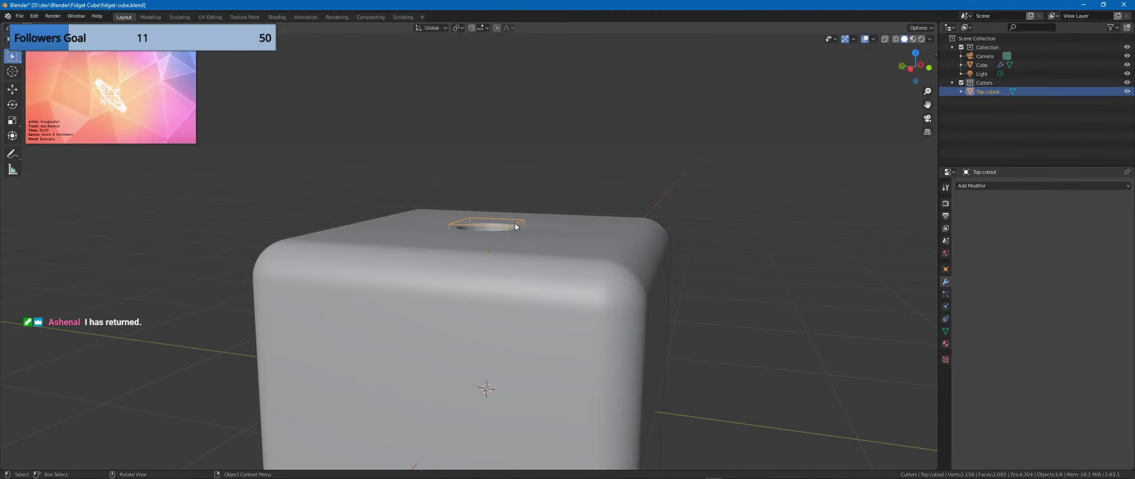
middle_drag(516, 224, 692, 294)
key(shift+a)
mouse_move(692, 293)
click(745, 302)
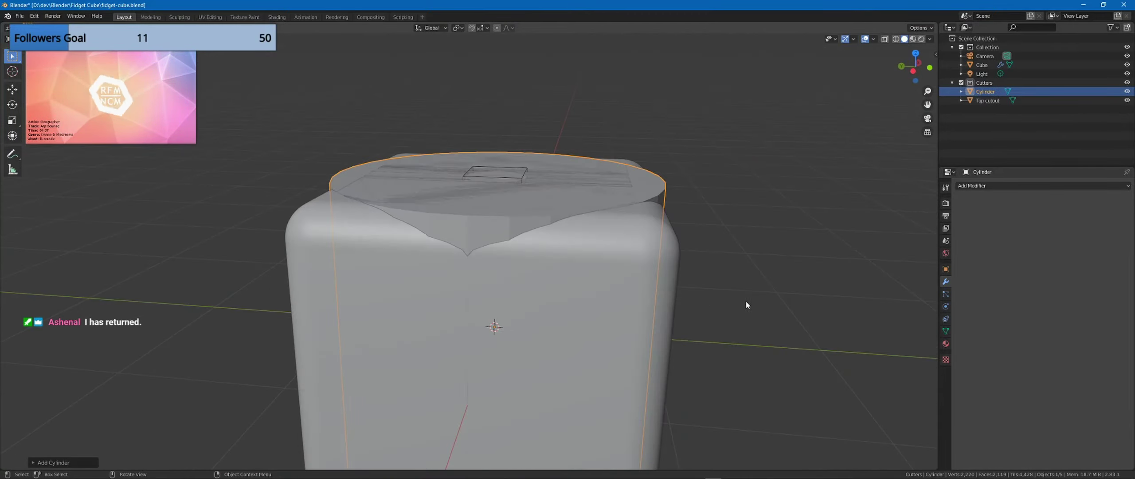
Step: Shrink the new cylinder into a thin stem, scale its height, and move it up to the cube's top hole
key(s)
click(500, 302)
key(s)
key(z)
click(672, 280)
key(g)
key(z)
click(677, 187)
Step: Rescale the stem cylinder vertically so it extends from inside the top hole to above the cube
shift+middle_drag(678, 195, 697, 311)
scroll(808, 276, up, 5)
key(s)
key(z)
click(635, 328)
middle_drag(637, 333, 742, 293)
key(KP_1)
scroll(649, 217, down, 5)
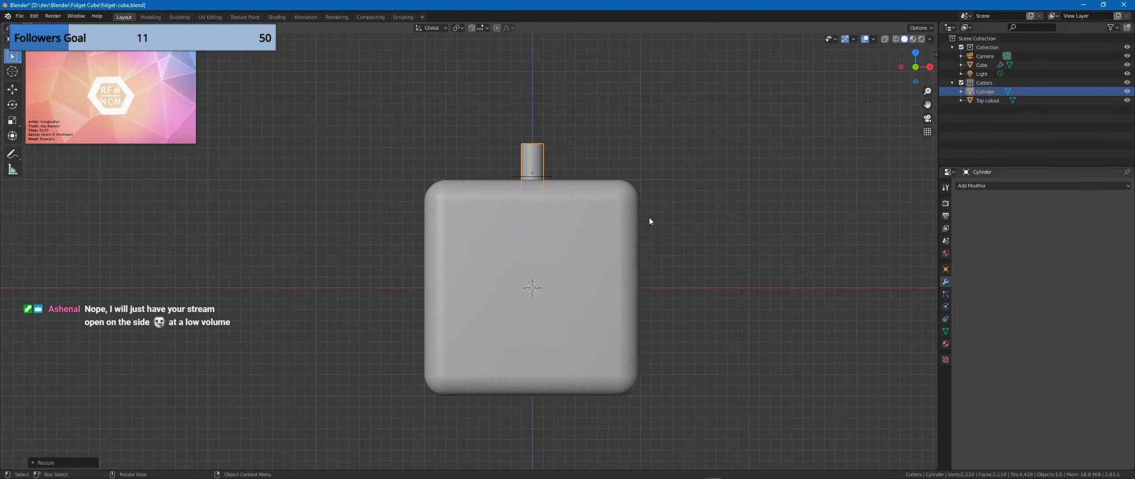
Step: Lengthen the stem cylinder along Z and move it so its base meets the bottom of the Top cutout
key(alt+z)
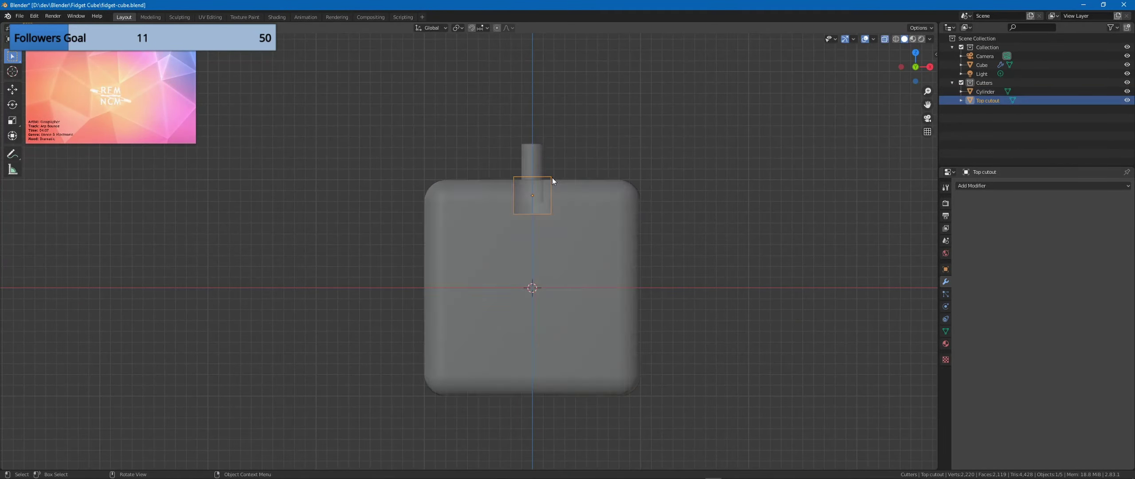
key(s)
key(z)
click(914, 190)
key(g)
key(z)
click(723, 194)
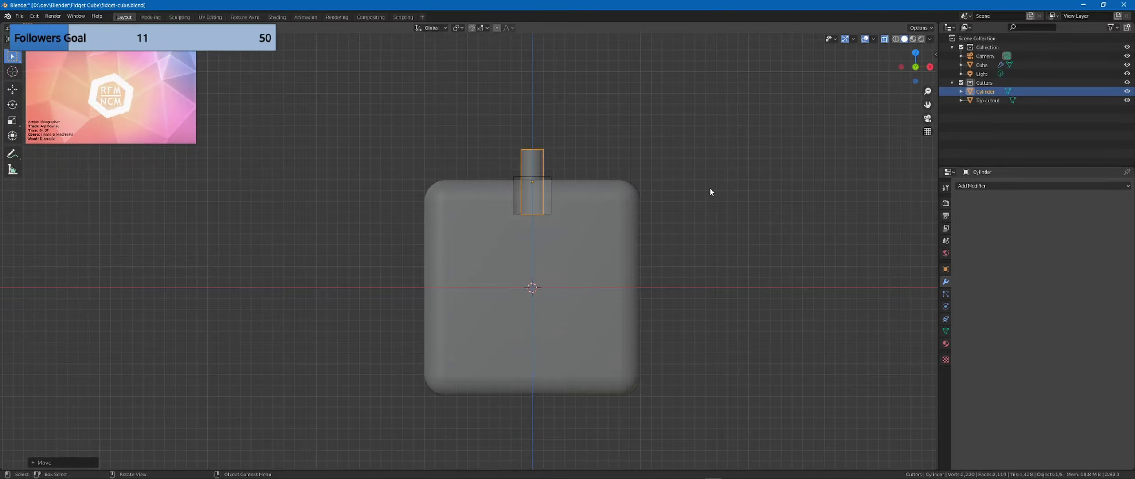
key(alt+z)
Step: Shade the stem cylinder smooth and enable Auto Smooth for its normals
middle_drag(625, 208, 590, 235)
scroll(533, 235, up, 6)
right_click(475, 218)
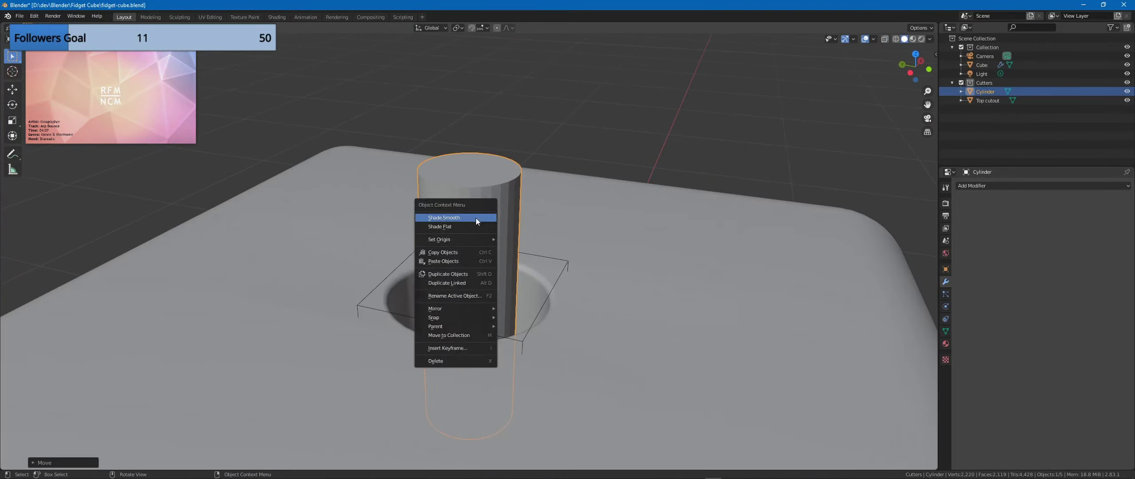
click(475, 218)
click(945, 331)
click(971, 348)
middle_drag(892, 309, 530, 181)
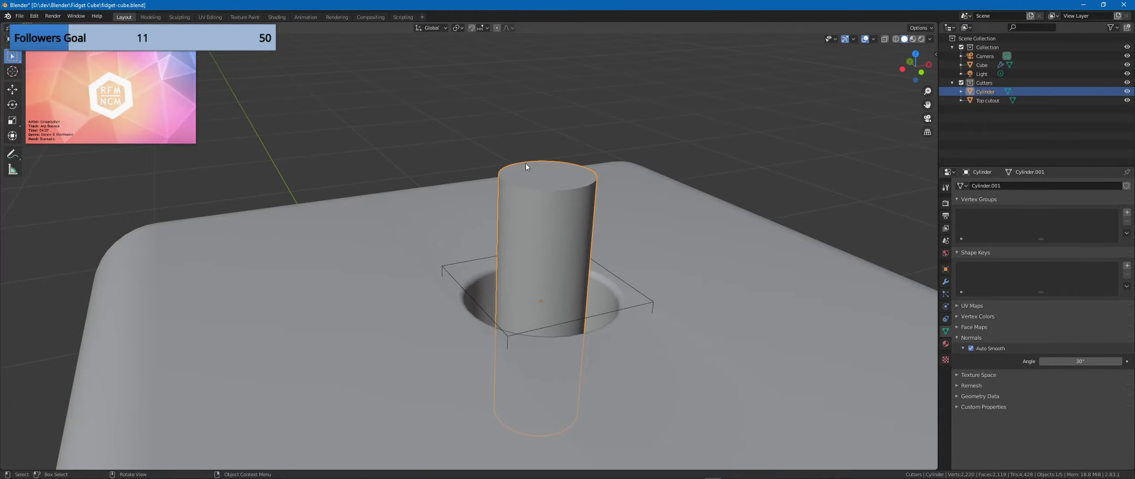
Step: Extrude the stem's top face in place and scale it outward into a wide disc over the cube
key(Tab)
key(e)
key(Escape)
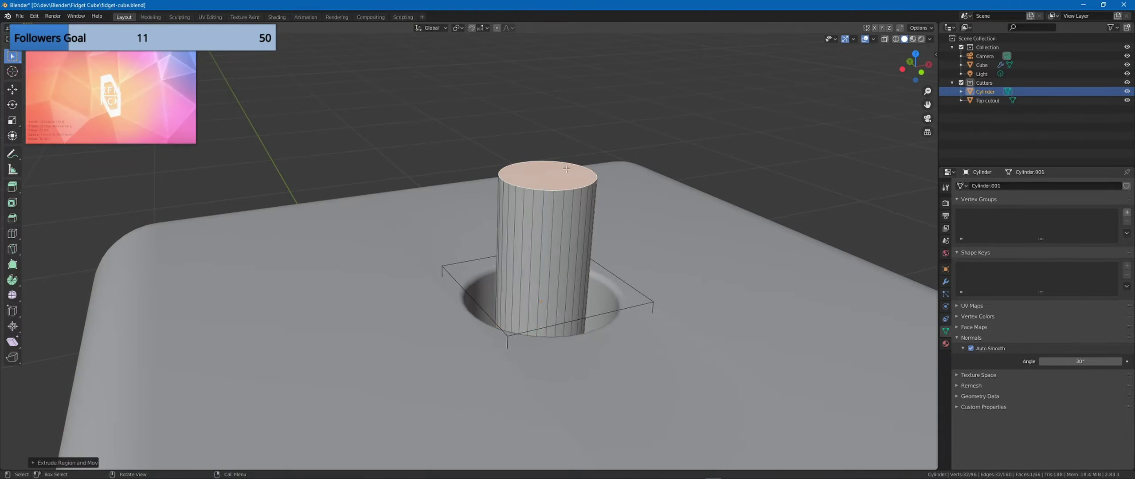
key(s)
click(722, 172)
key(KP_1)
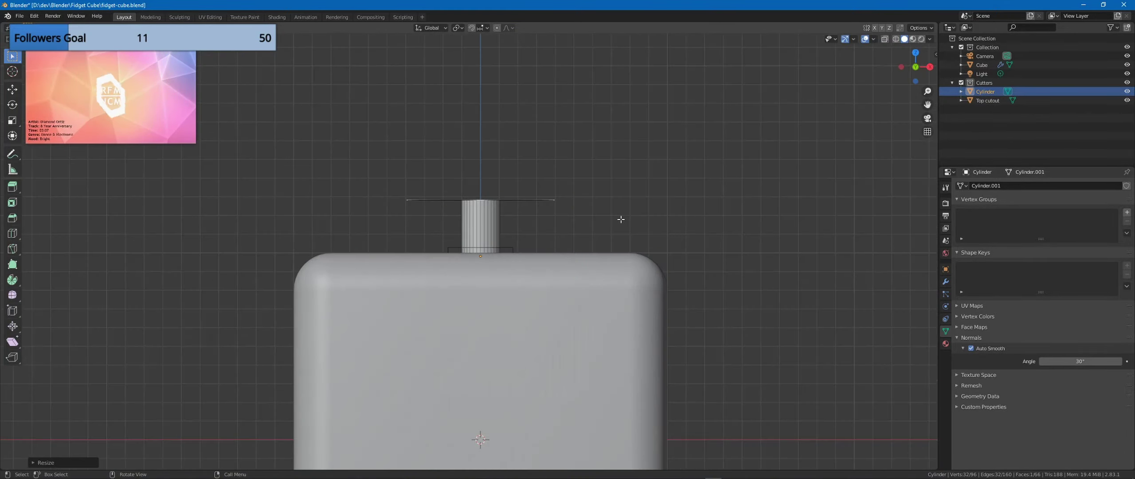
key(KP_7)
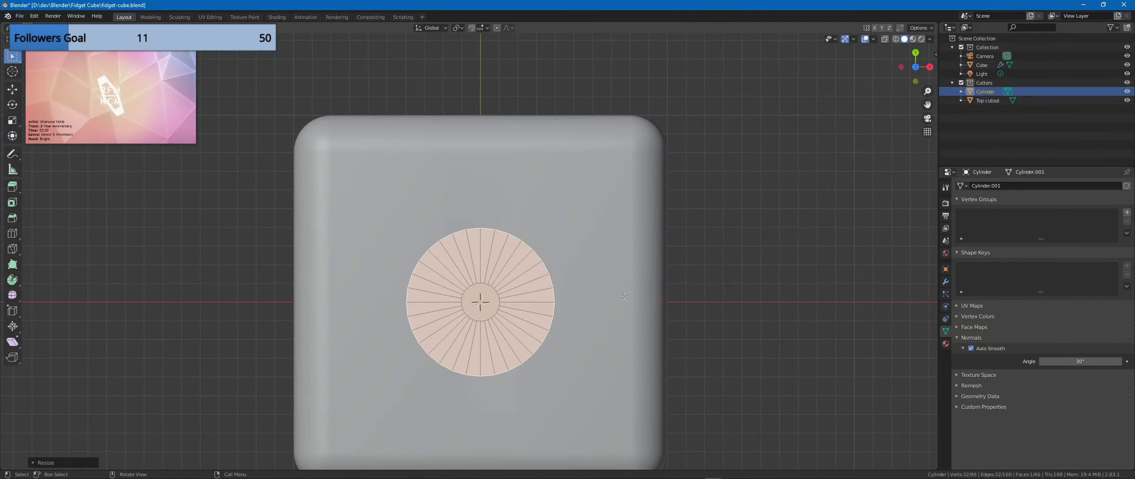
key(s)
click(742, 264)
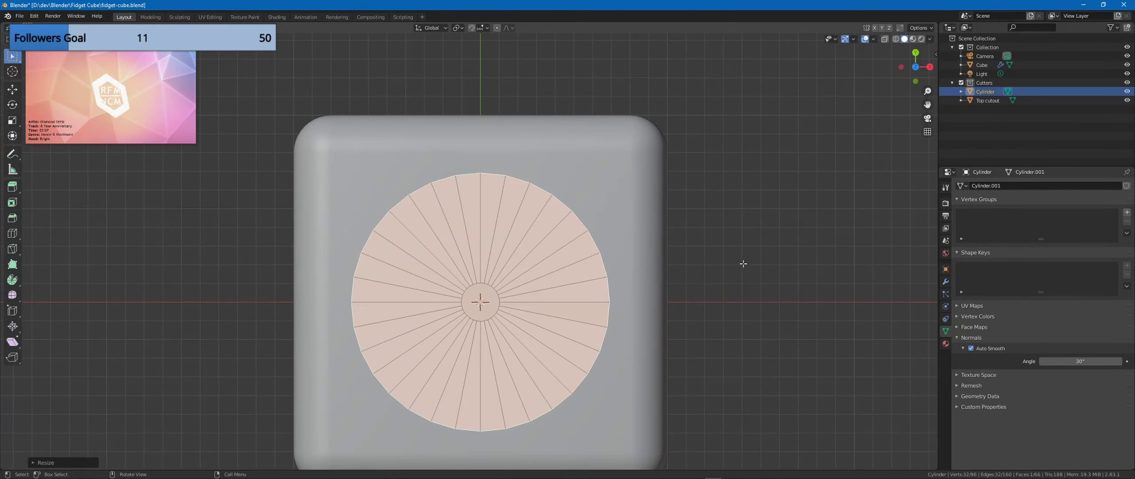
Step: Extrude the disc upward to give it thickness, then inset and recess its top face to leave a raised rim
scroll(590, 243, down, 2)
middle_drag(742, 264, 519, 205)
scroll(613, 252, up, 2)
click(611, 240)
key(ctrl+KP_1)
middle_drag(577, 244, 663, 203)
key(KP_7)
key(i)
middle_drag(664, 262, 664, 335)
Step: Select the upper outer edge loop of the disc's rim in edge select mode
alt+click(684, 313)
key(2)
alt+click(663, 337)
Step: Try bevelling the rim edges with Clamp Overlap and different widths, and undo the bevel
key(ctrl+b)
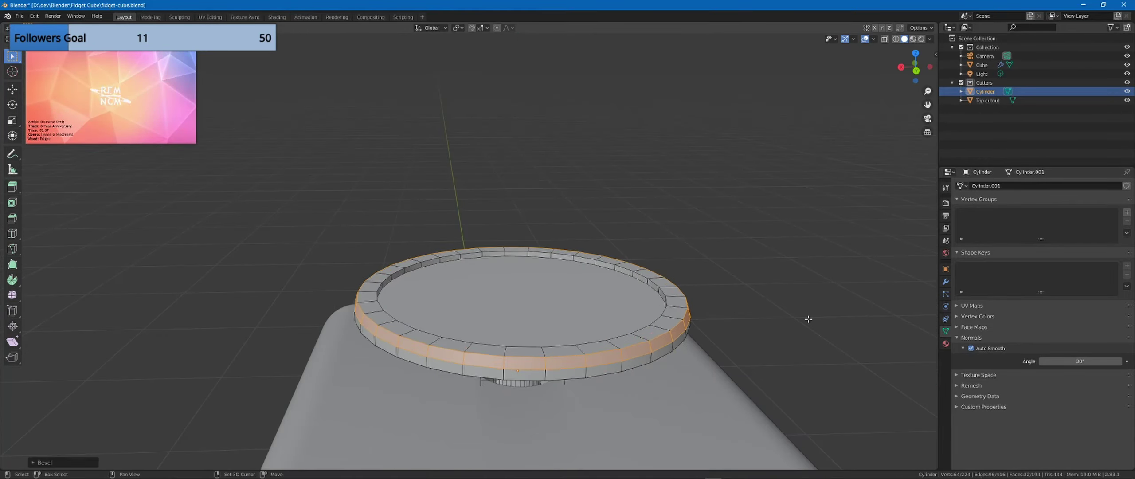
click(651, 347)
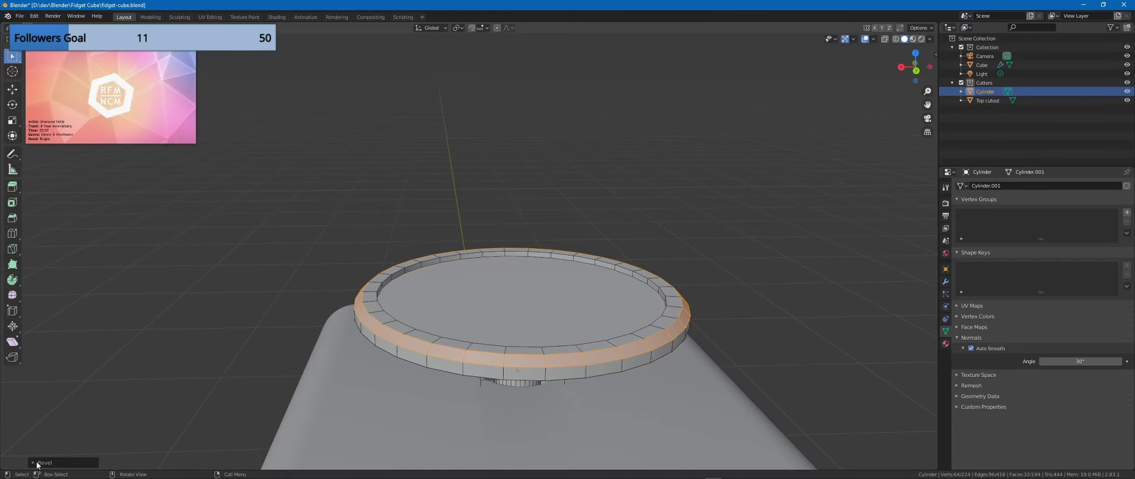
middle_drag(651, 346, 643, 266)
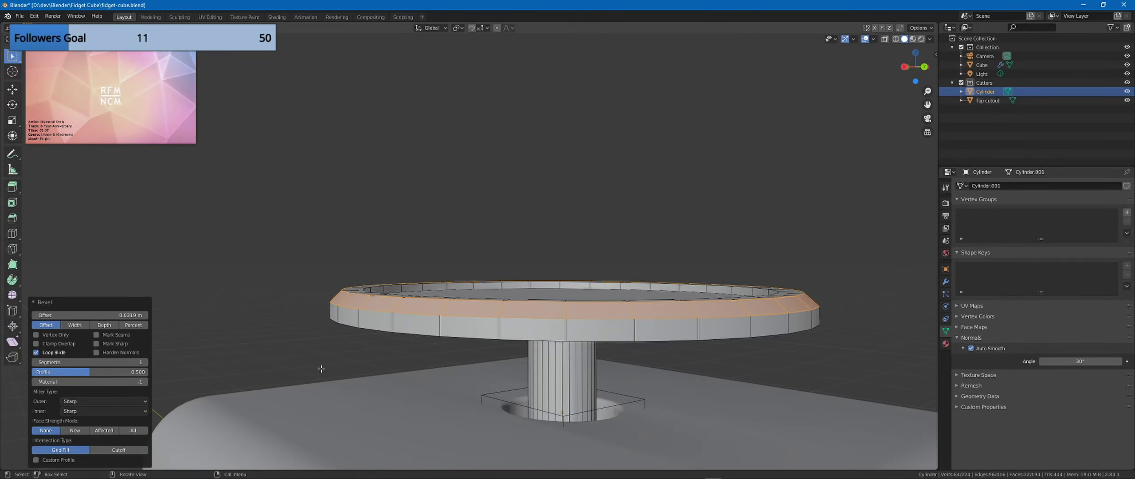
middle_drag(320, 374, 323, 426)
click(36, 344)
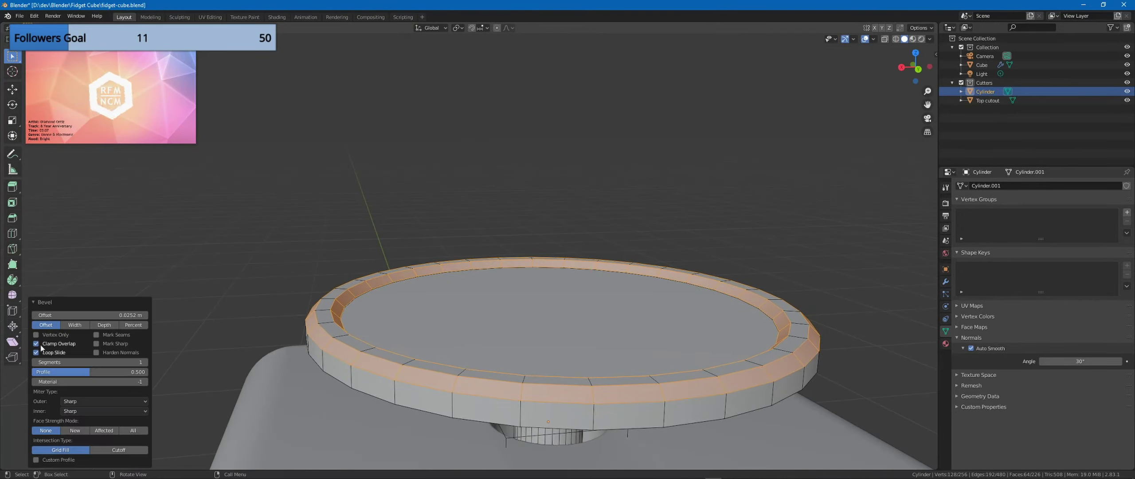
click(134, 328)
drag(126, 315, 196, 315)
click(36, 344)
middle_drag(665, 366, 749, 359)
key(ctrl+z)
key(ctrl+z)
Step: Bevel the rim's upper outer edge loop by about 91 percent width with 10 segments
middle_drag(662, 266, 727, 346)
shift+middle_drag(763, 346, 739, 266)
key(ctrl+b)
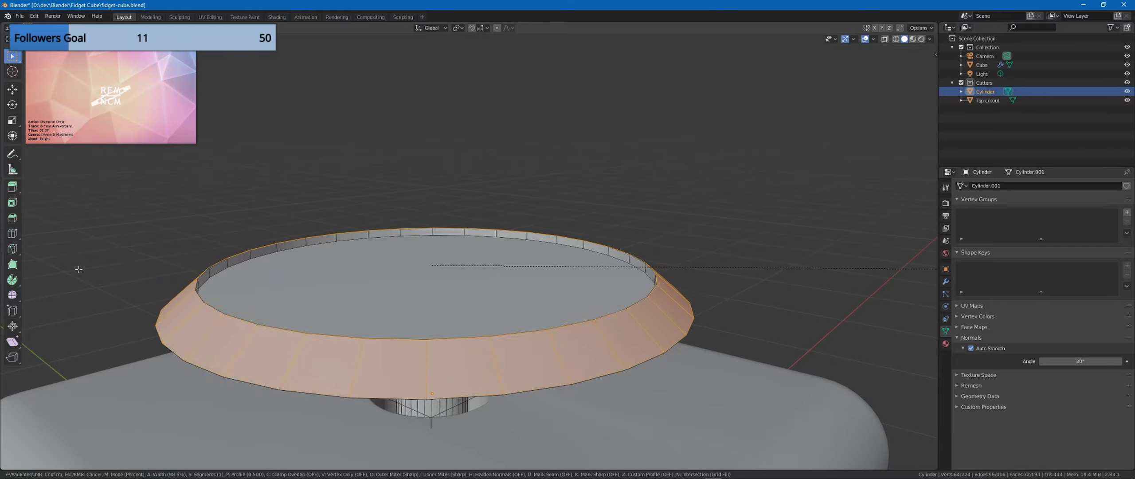
click(79, 269)
middle_drag(111, 269, 177, 263)
click(145, 363)
click(145, 363)
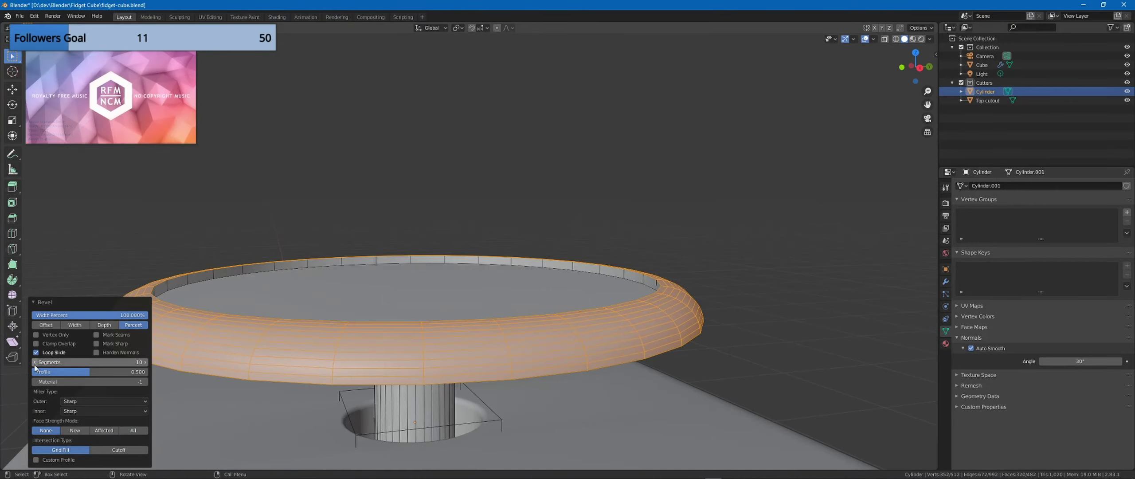
middle_drag(248, 386, 381, 391)
middle_drag(399, 346, 657, 359)
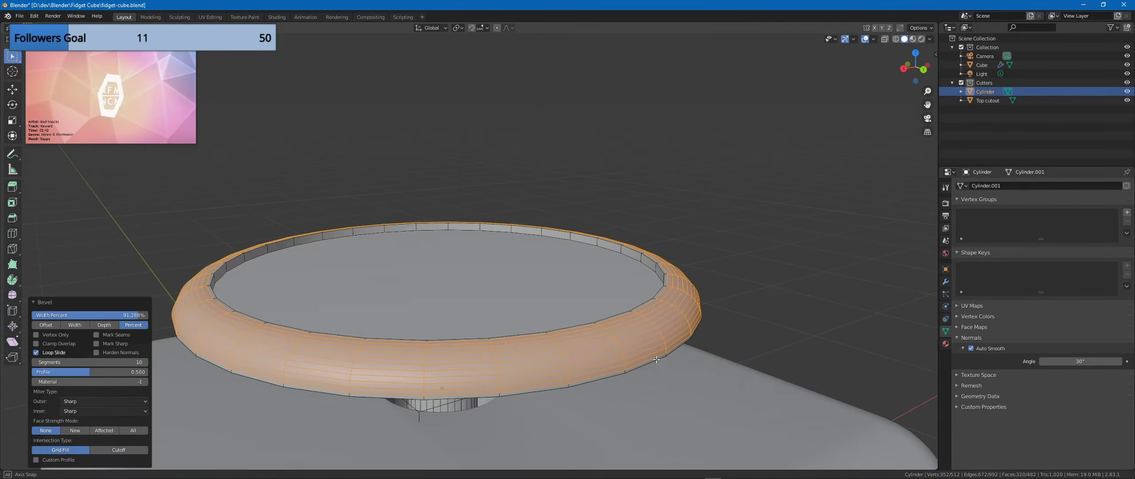
middle_drag(284, 377, 174, 357)
middle_drag(297, 266, 305, 301)
key(alt+a)
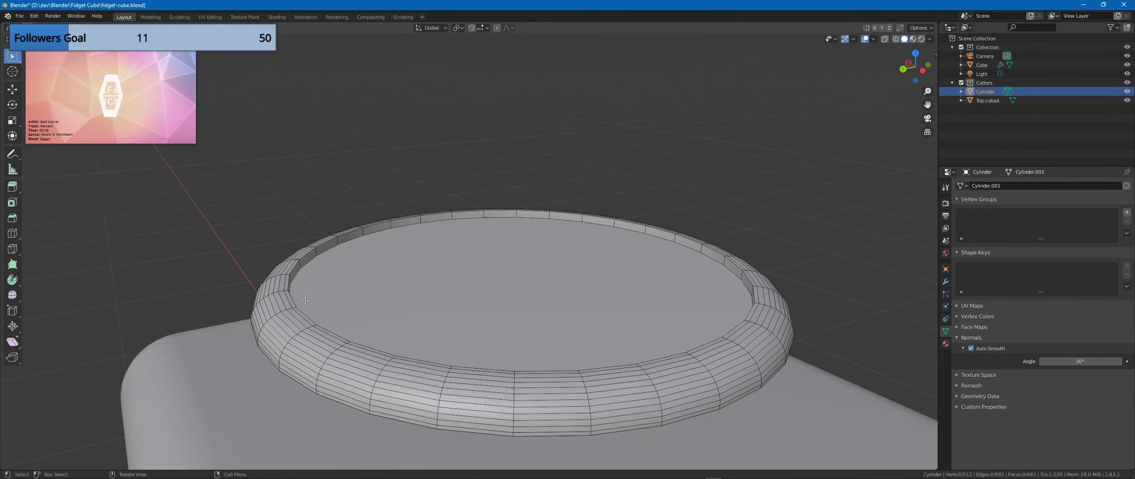
Step: Bevel the inner edge loop of the disc's rim and leave mesh editing
key(ctrl+b)
right_click(403, 305)
middle_drag(488, 306, 704, 291)
key(alt+a)
alt+click(648, 278)
key(ctrl+b)
click(828, 291)
middle_drag(828, 291, 761, 259)
middle_drag(363, 351, 651, 360)
key(alt+a)
key(Tab)
Step: Select the finished stick object on top of the cube and rename it Analog Stick
middle_drag(672, 261, 621, 263)
scroll(524, 275, down, 4)
scroll(524, 275, down, 7)
middle_drag(525, 274, 592, 332)
click(596, 309)
scroll(595, 309, up, 2)
click(490, 253)
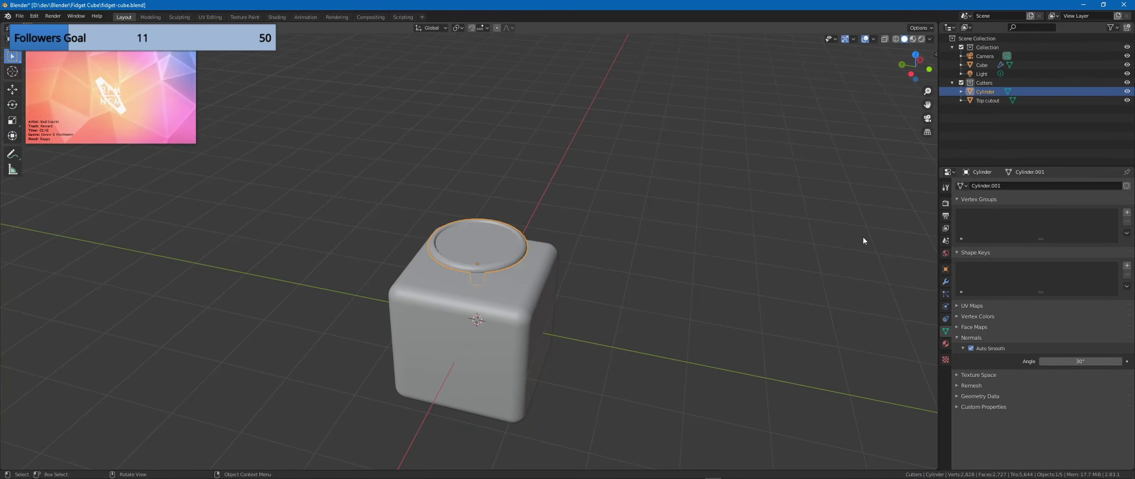
double_click(985, 92)
text(Analog Stick)
key(Return)
middle_drag(682, 241, 505, 259)
scroll(571, 290, down, 3)
click(590, 305)
scroll(513, 309, up, 3)
key(shift+a)
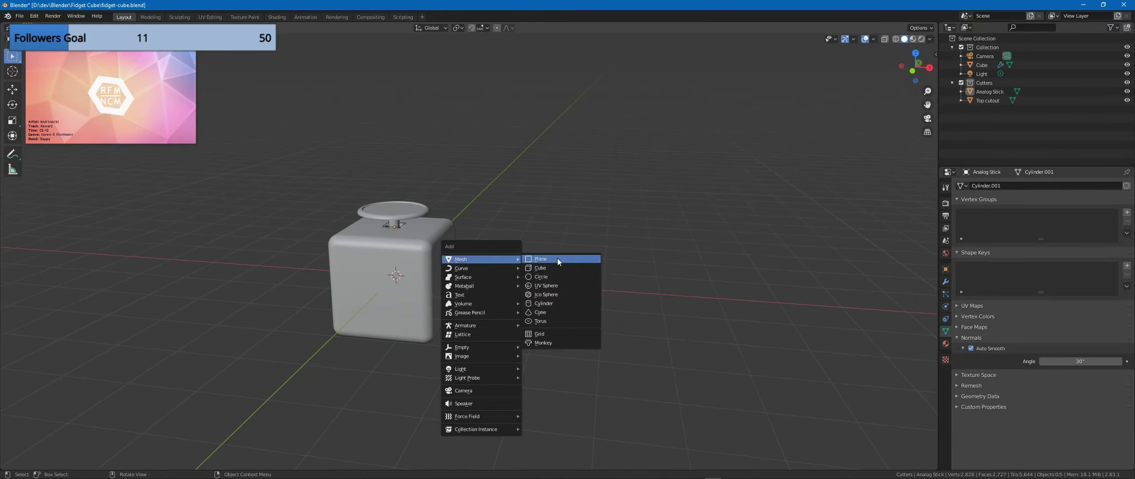
click(557, 258)
key(ctrl+z)
Step: Add a cube mesh and move it along X to clear the side of the fidget cube
key(shift+a)
click(528, 306)
key(g)
key(x)
click(773, 292)
Step: Narrow the new cube along Y by a factor of about 0.294, and widen it again by about 1.123
scroll(559, 225, up, 4)
shift+middle_drag(773, 291, 516, 240)
key(s)
key(y)
click(584, 260)
key(KP_3)
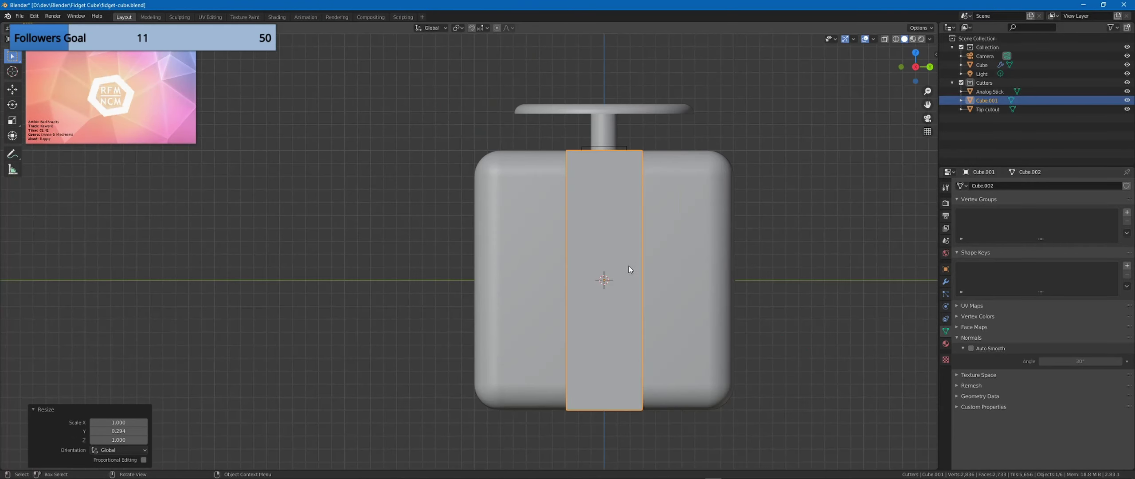
key(s)
key(y)
click(707, 266)
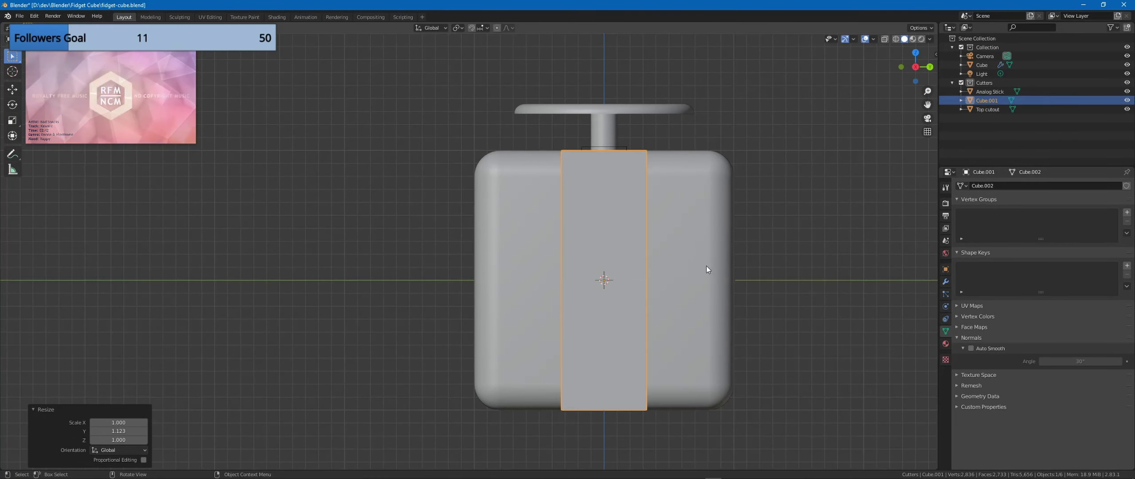
Step: Reduce the block's height by scaling along Z by about 0.766 and again by about 0.972
key(s)
key(z)
click(667, 269)
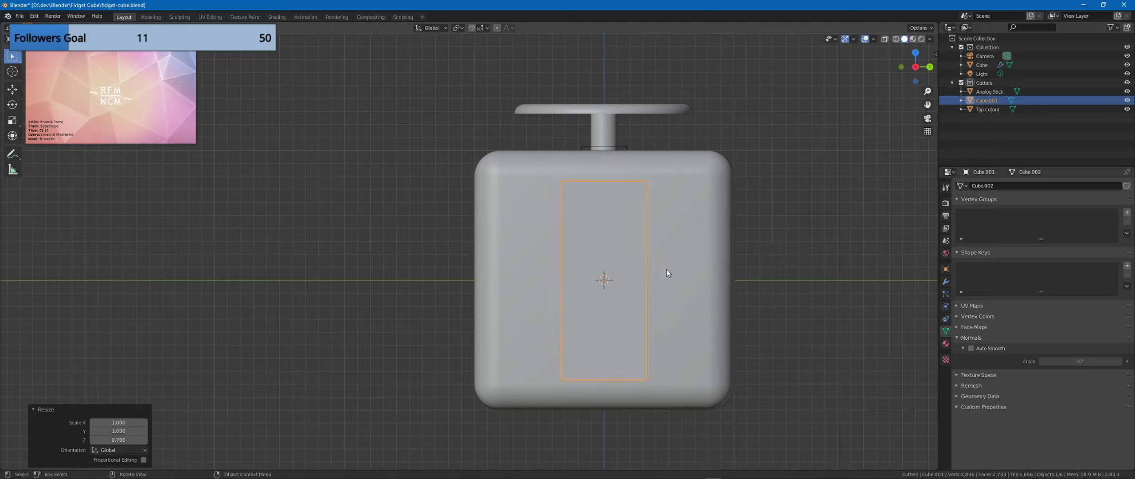
key(s)
key(z)
click(752, 268)
Step: Scale the block down along X to turn it into a slim upright bar
middle_drag(753, 269, 708, 272)
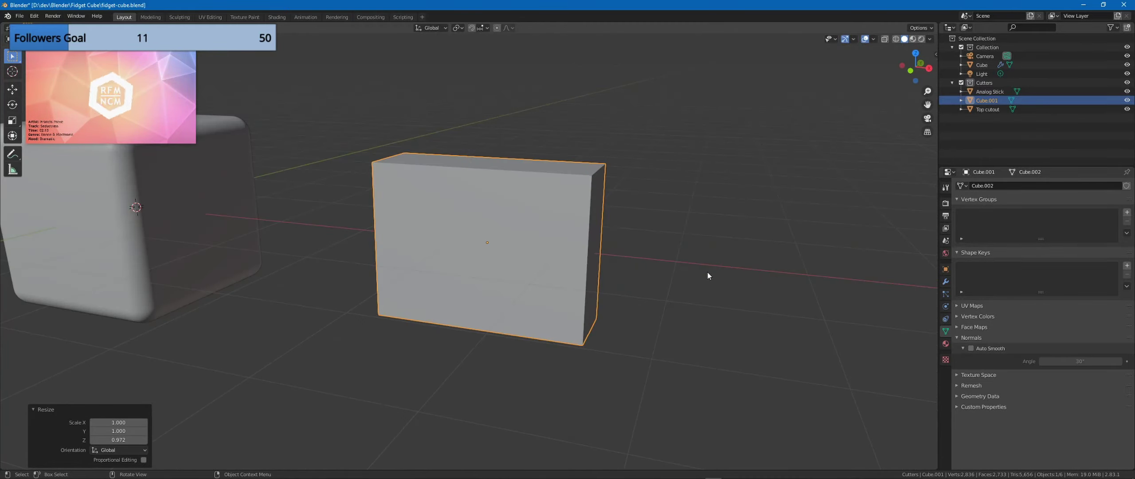
key(KP_1)
key(s)
key(x)
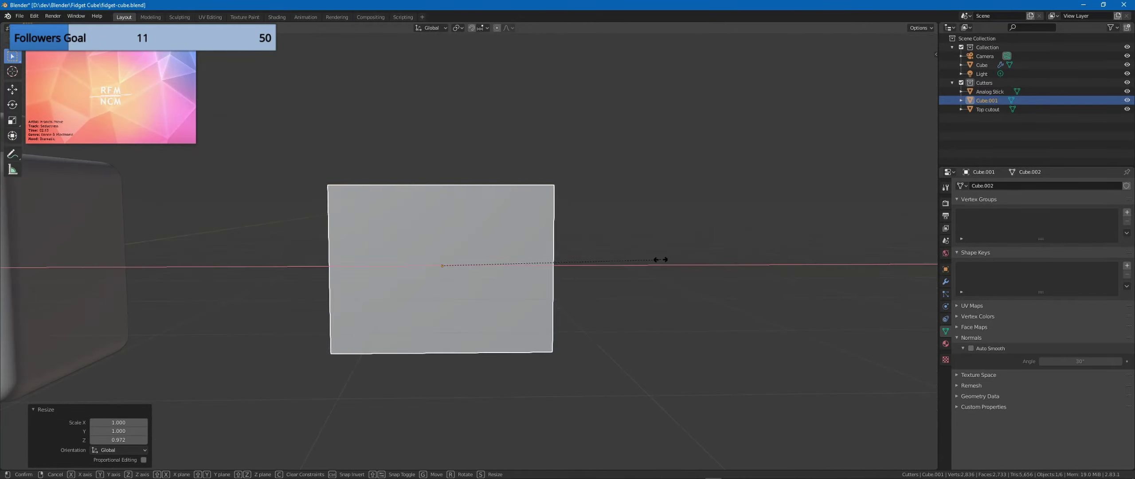
click(505, 261)
middle_drag(648, 282, 473, 278)
Step: Add seven evenly spaced horizontal loop cuts along the block's height
key(Tab)
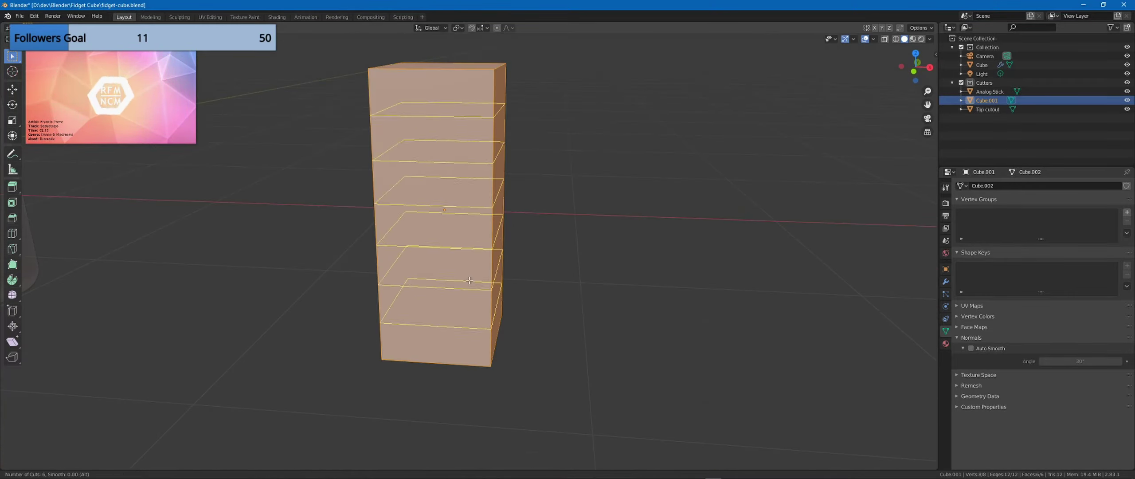
scroll(469, 280, up, 1)
click(471, 280)
right_click(493, 277)
key(Tab)
Step: Add a Simple Deform modifier to the block in Bend mode around the Y axis with a 5° angle
click(946, 281)
click(1064, 185)
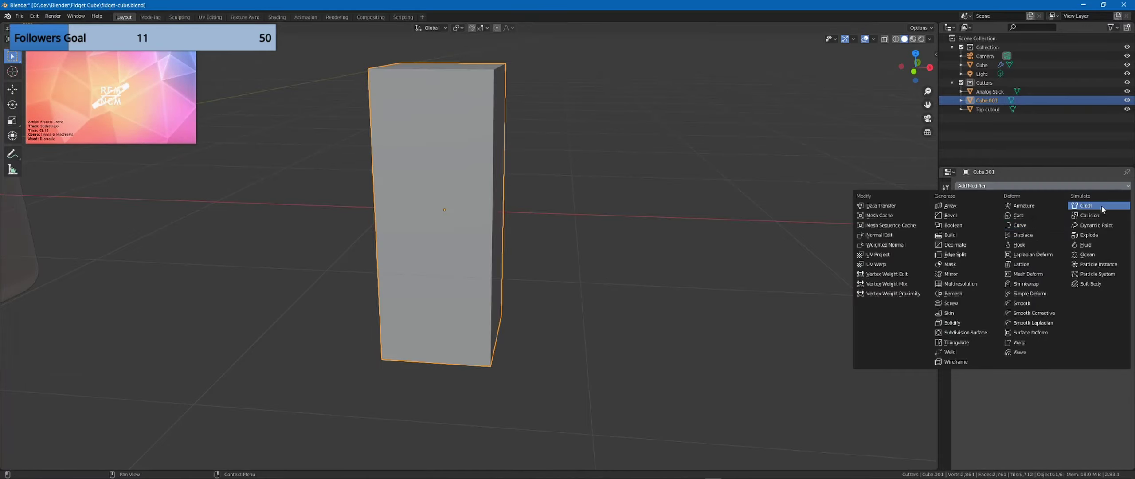
click(1037, 293)
click(1021, 224)
mouse_move(754, 209)
middle_down()
mouse_move(799, 257)
mouse_move(754, 209)
middle_up()
click(1009, 273)
click(1008, 291)
click(1082, 264)
text(5)
scroll(646, 242, up, 4)
middle_drag(733, 250, 651, 257)
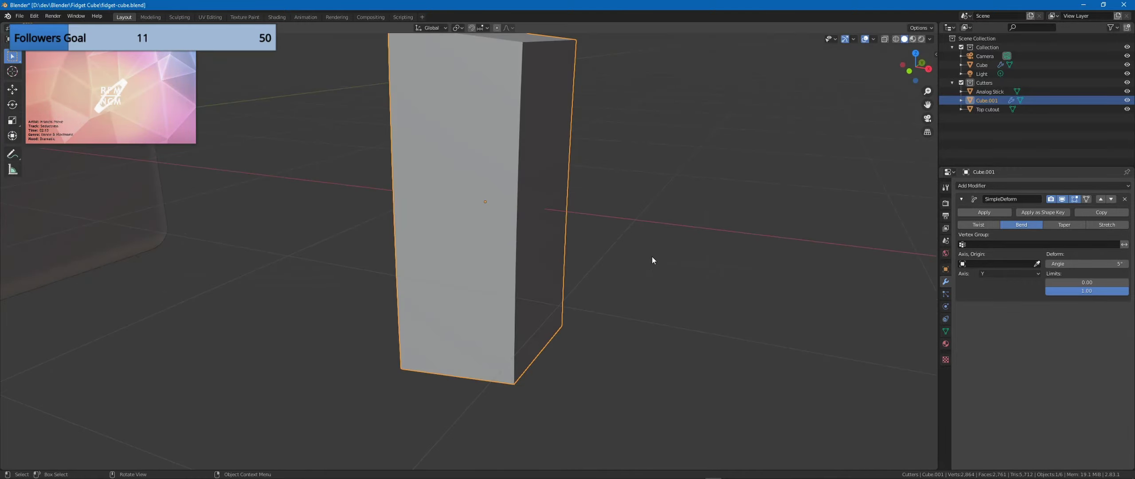
Step: Add a Plain Axes Empty and move it beside the block
key(shift+a)
mouse_move(625, 344)
click(691, 343)
scroll(314, 242, down, 3)
key(g)
click(467, 195)
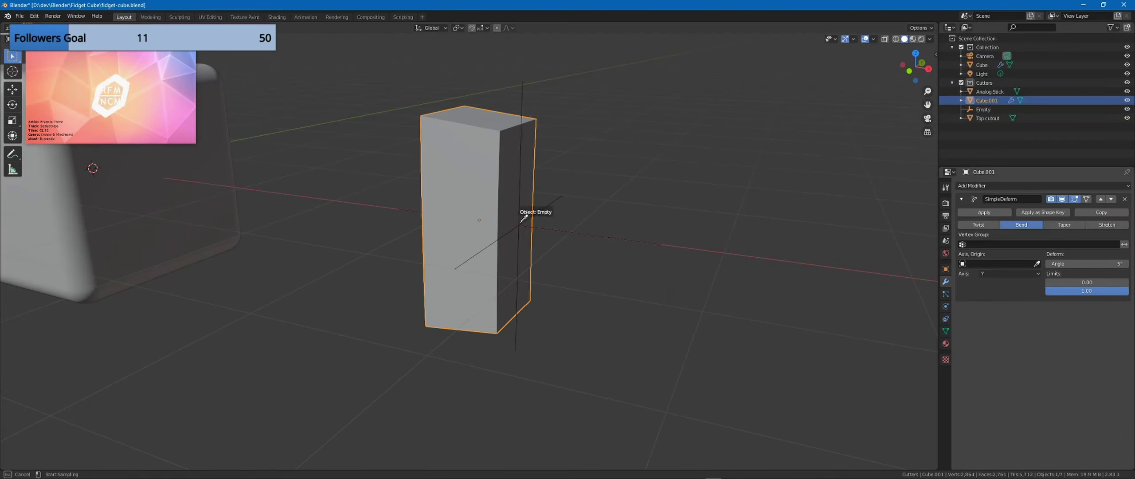
Step: Assign the Empty as the bend modifier's axis origin and move it about -0.088 m along X
middle_drag(524, 214, 562, 243)
click(563, 242)
key(g)
key(x)
click(661, 254)
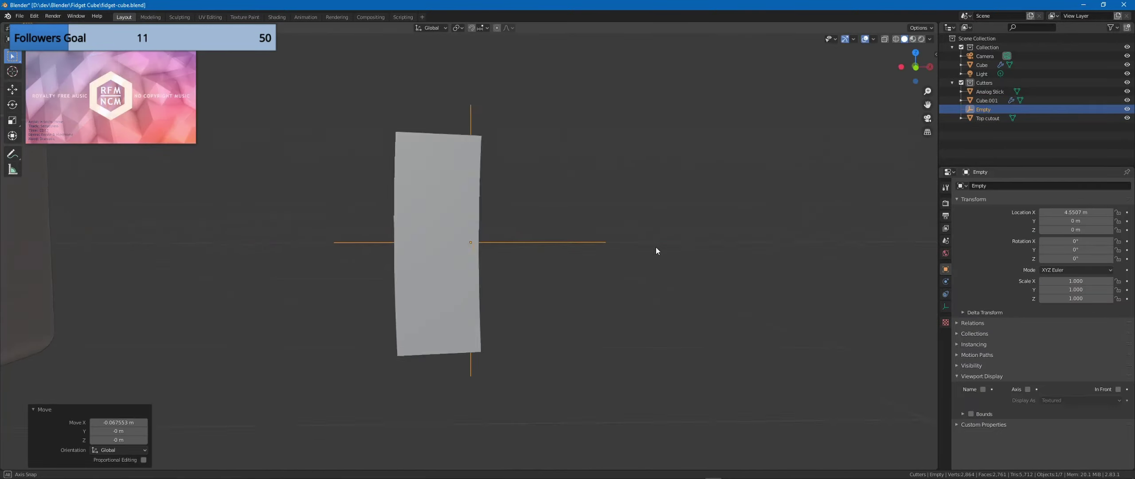
Step: Apply the block's bend modifier and delete the Empty
mouse_move(656, 248)
middle_down()
mouse_move(613, 260)
mouse_move(648, 235)
middle_up()
click(987, 100)
click(981, 213)
click(616, 247)
key(x)
click(617, 251)
Step: Rename the block Light Switch and put it with the Analog Stick in a new collection named Options
click(987, 101)
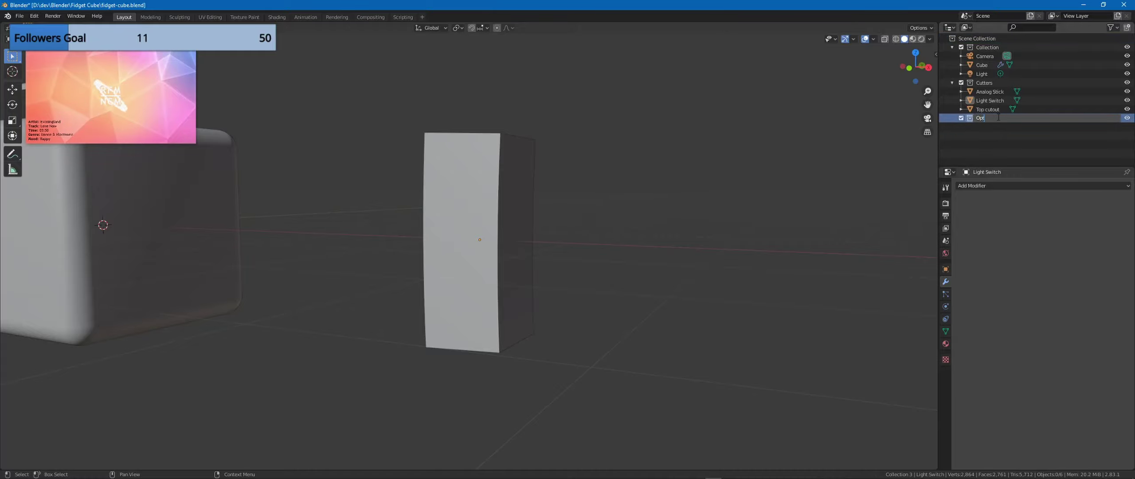
click(990, 118)
Step: Bevel the edge loops outlining two opposite side faces of the light switch with 5 segments and a 1% width
middle_drag(604, 119, 608, 218)
key(Tab)
alt+shift+click(563, 129)
alt+shift+click(598, 134)
alt+shift+click(510, 195)
alt+shift+click(634, 165)
key(ctrl+b)
click(608, 218)
middle_drag(216, 280, 191, 313)
scroll(191, 313, up, 5)
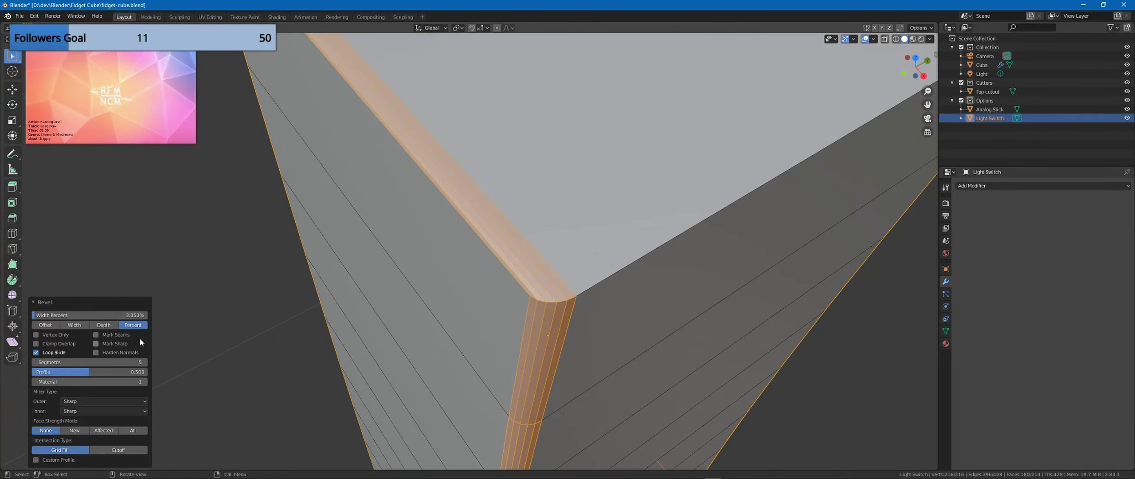
click(133, 316)
text(1)
key(Return)
Step: Select the remaining unbevelled cross edges at the light switch's top and bottom ends
middle_drag(226, 364, 249, 341)
click(249, 341)
scroll(336, 354, down, 5)
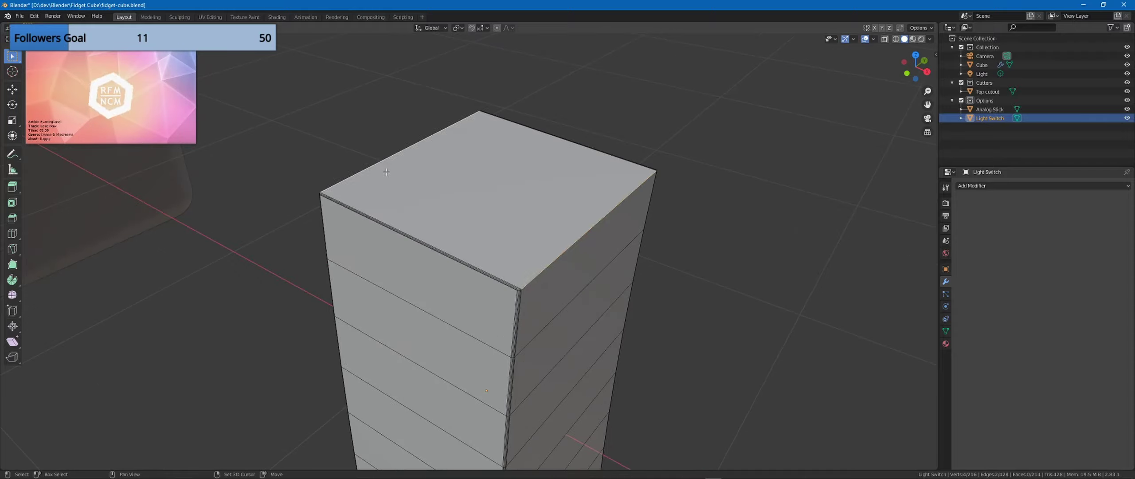
scroll(386, 172, down, 4)
middle_drag(387, 172, 390, 88)
shift+click(405, 339)
shift+click(457, 286)
middle_drag(456, 287, 524, 282)
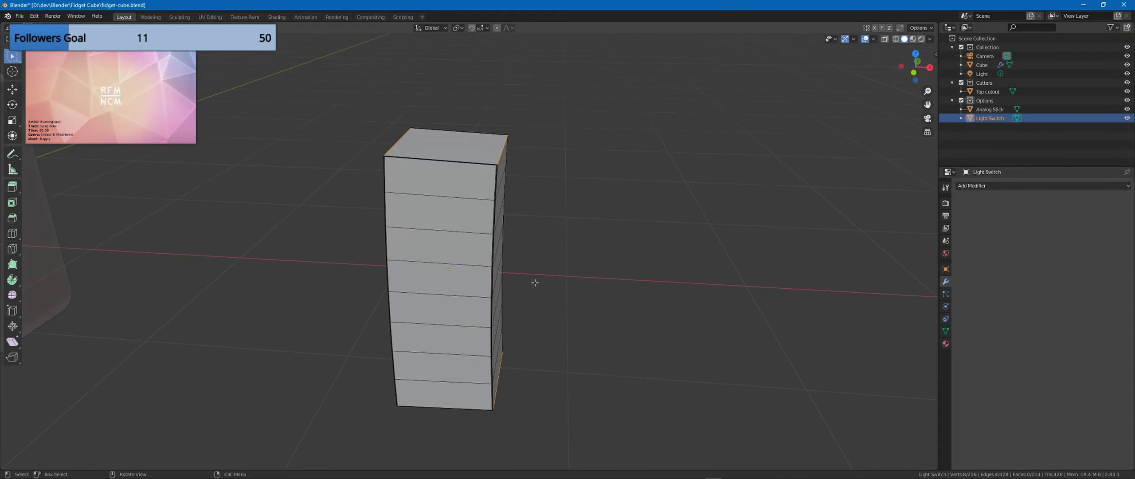
scroll(499, 156, up, 6)
middle_drag(499, 160, 488, 162)
alt+click(487, 228)
scroll(488, 229, down, 6)
alt+shift+click(484, 376)
middle_drag(488, 228, 533, 287)
alt+shift+click(355, 387)
alt+shift+click(434, 251)
scroll(435, 251, down, 3)
right_click(533, 286)
Step: Save the file and apply the light switch's object transform
key(Tab)
key(ctrl+s)
key(ctrl+a)
click(604, 309)
Step: Bevel the selected end edges into rounded ends with 15 segments and a 50% width
key(Tab)
key(ctrl+b)
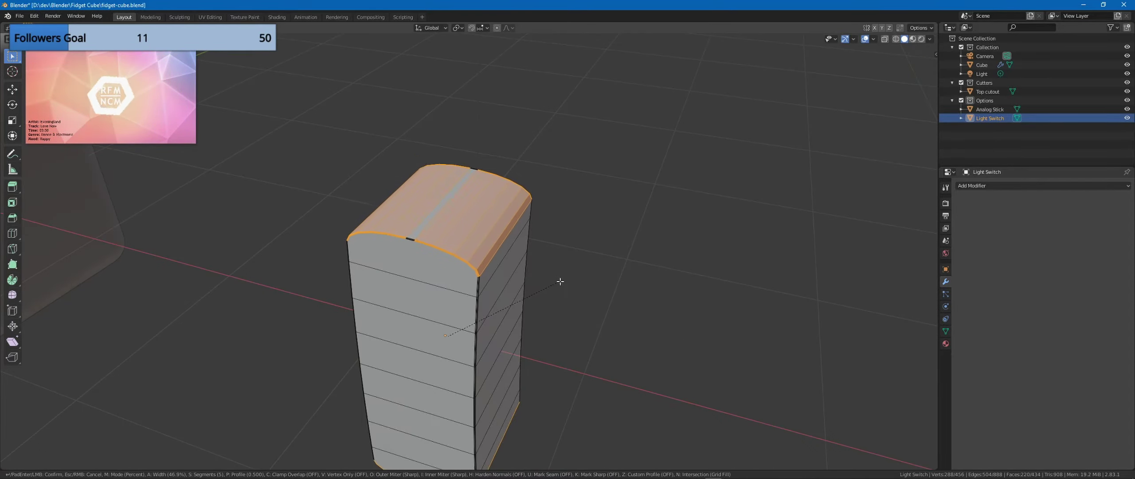
click(559, 284)
middle_drag(596, 309, 624, 277)
drag(88, 362, 116, 362)
scroll(553, 293, up, 4)
middle_drag(553, 266, 576, 279)
drag(88, 315, 90, 315)
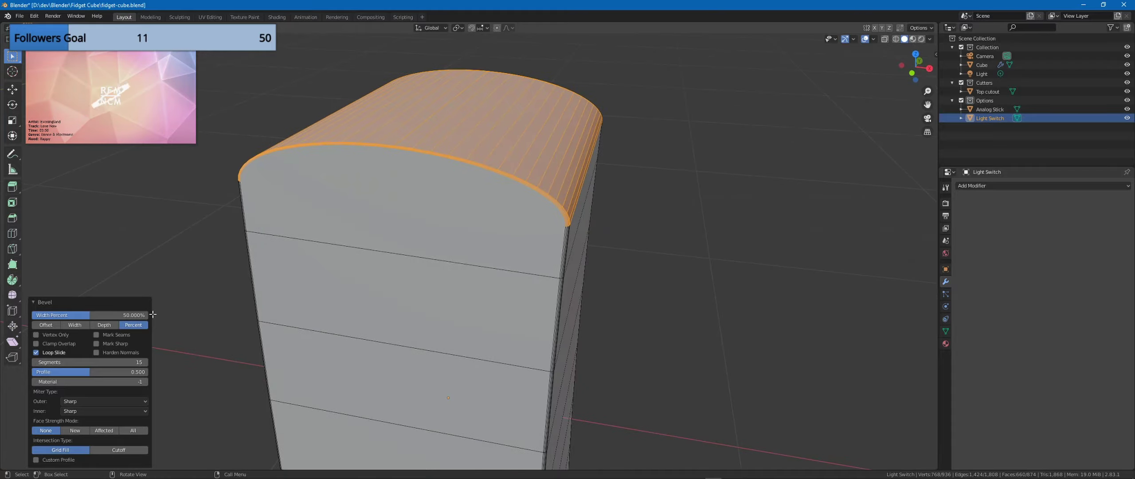
middle_drag(577, 279, 600, 350)
scroll(553, 292, down, 5)
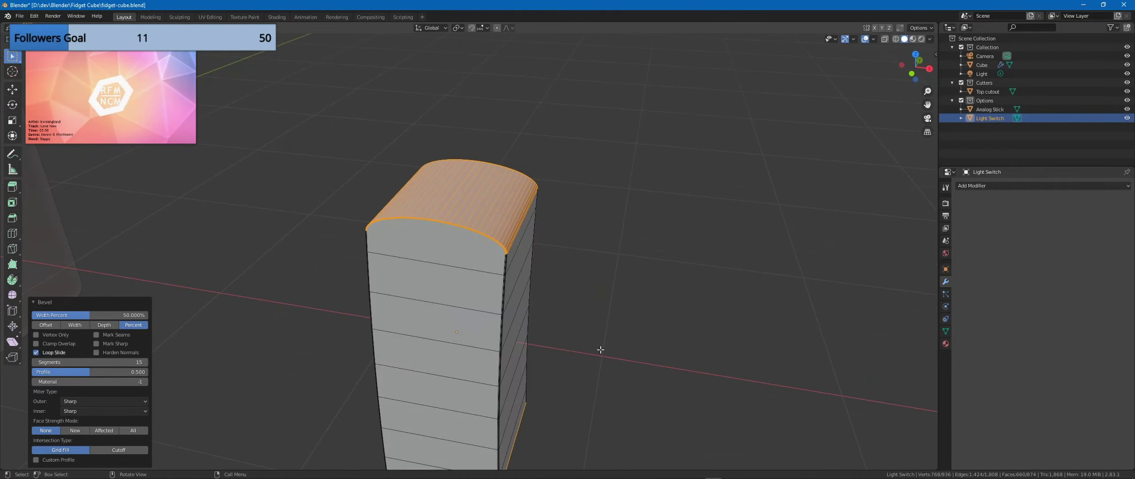
Step: Leave mesh editing and enable Auto Smooth for the light switch's normals
key(ctrl+z)
key(ctrl+shift+z)
middle_drag(284, 377, 559, 363)
key(alt+a)
key(Tab)
scroll(559, 363, up, 1)
click(946, 331)
click(971, 348)
Step: Move the light switch along X until it is partly embedded in the cube's side
middle_drag(666, 301, 652, 257)
scroll(759, 339, down, 4)
scroll(649, 307, up, 3)
key(shift+z)
key(shift+z)
scroll(652, 257, down, 6)
key(g)
key(z)
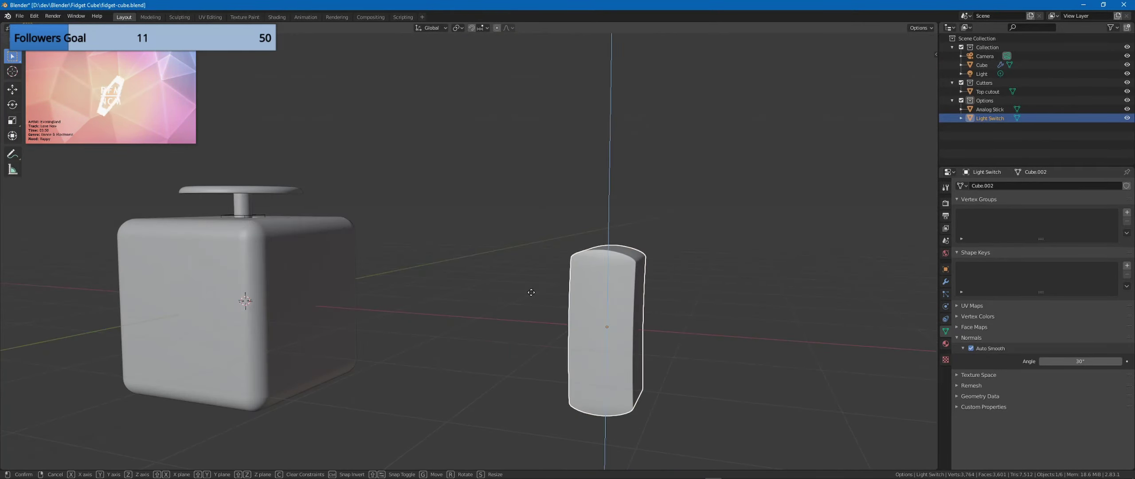
key(x)
click(392, 293)
middle_drag(391, 293, 479, 331)
Step: Rotate the light switch around the Y axis so its lower end tilts out of the cube's face
key(r)
key(y)
click(535, 376)
middle_drag(543, 303, 465, 284)
shift+middle_drag(337, 337, 523, 351)
scroll(532, 339, down, 3)
scroll(606, 365, up, 4)
Step: Push the light switch deeper into the cube along X, by about -0.065 m and a further -0.010 m
click(988, 92)
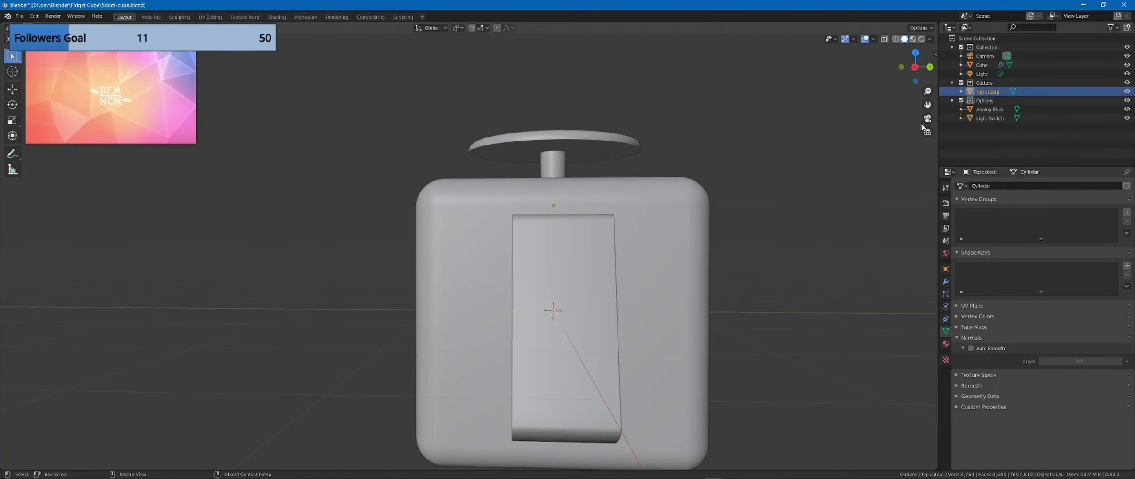
middle_drag(656, 213, 746, 199)
scroll(745, 199, up, 3)
click(532, 317)
scroll(554, 315, down, 4)
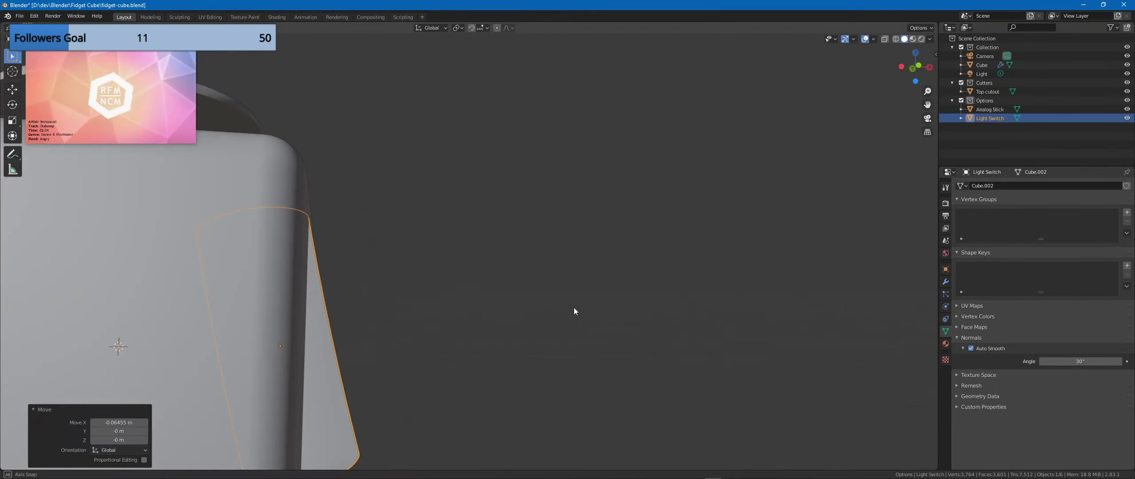
click(553, 314)
middle_drag(592, 293, 552, 302)
Step: Add a cube and scale it to about 0.344 in Y and 0.753 in Z so it frames the light switch
key(shift+a)
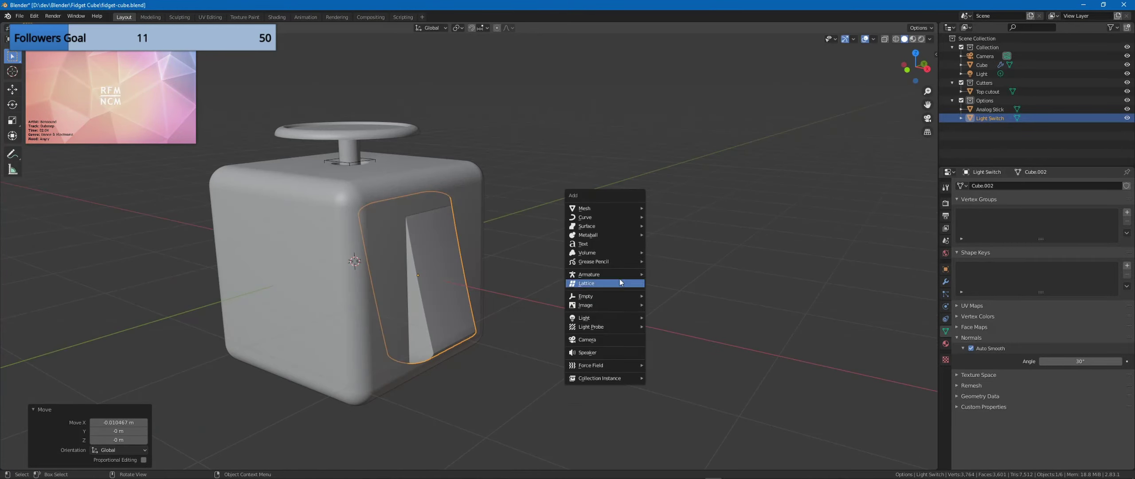
click(988, 91)
key(shift+a)
click(696, 142)
middle_drag(674, 235, 608, 263)
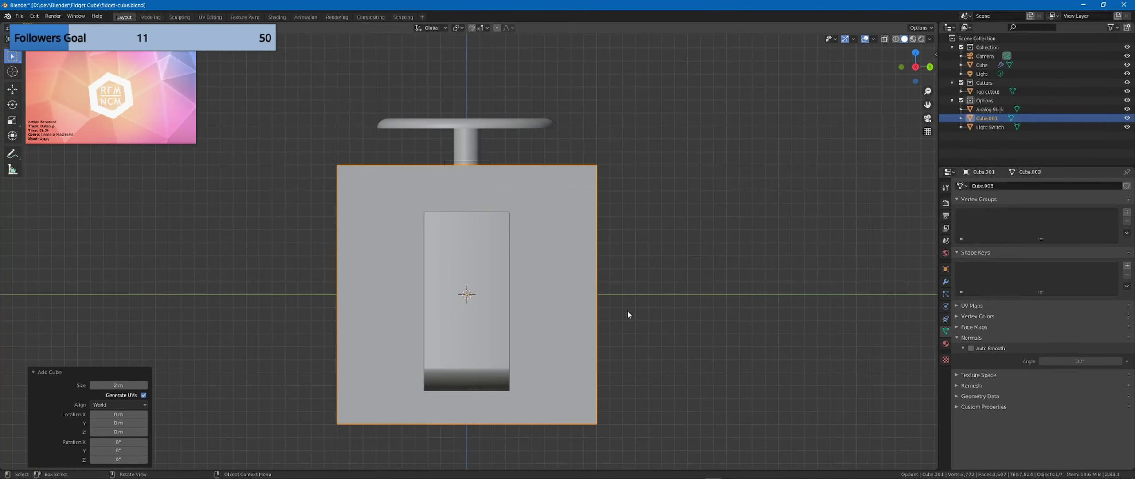
key(s)
key(y)
click(478, 293)
key(s)
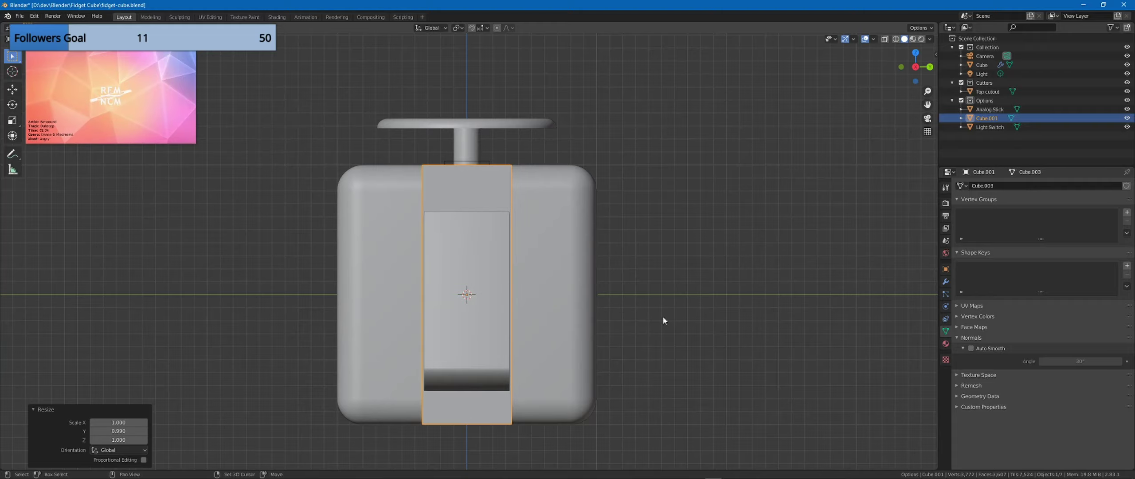
click(745, 315)
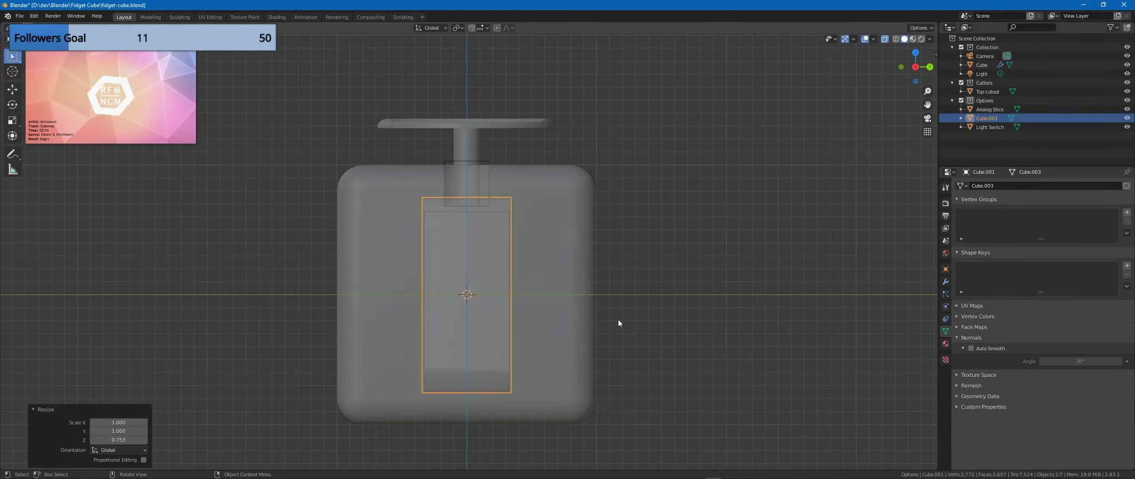
Step: Move the new cutter cube about 0.875 m along X and scale it to about 0.492 in X
key(KP_1)
key(g)
key(x)
click(677, 334)
key(s)
key(x)
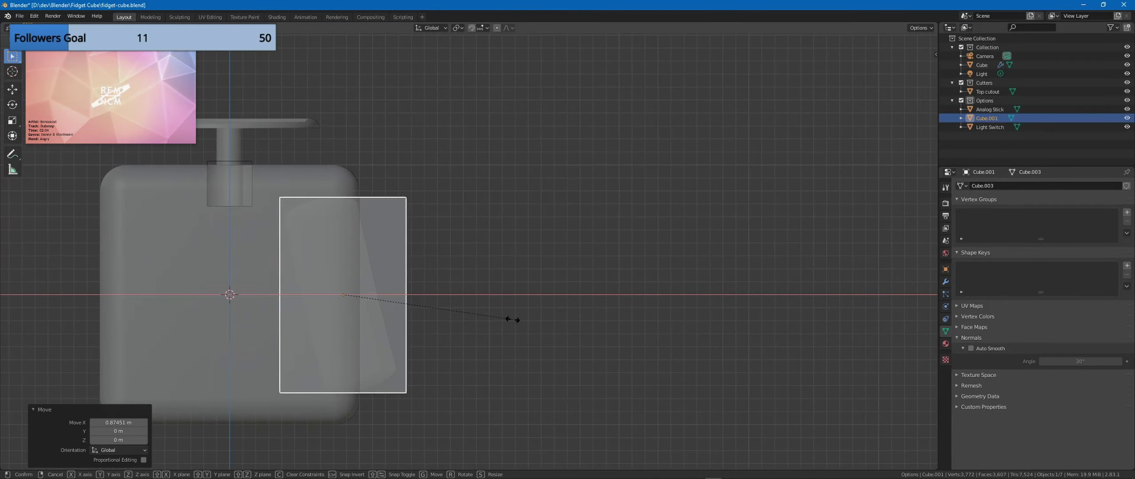
middle_drag(633, 309, 576, 304)
key(alt+z)
Step: Set the new cutter cube's viewport display to Bounds
click(945, 268)
click(1073, 410)
click(1064, 433)
middle_drag(638, 332, 596, 330)
Step: Move the new cutter into the Cutters collection and rename it "Rigth cutout"
drag(988, 119, 986, 83)
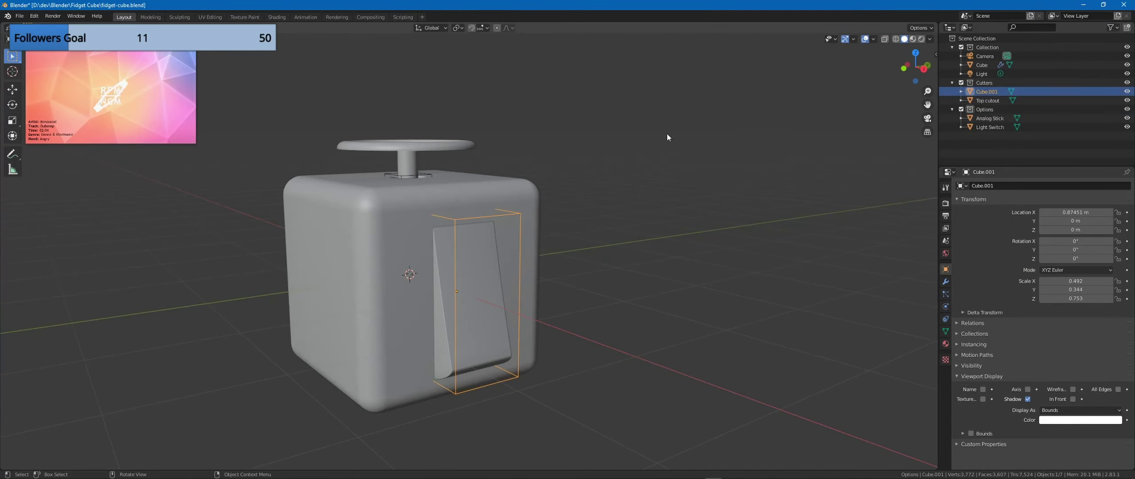
scroll(399, 177, down, 6)
middle_drag(390, 175, 413, 207)
key(KP_3)
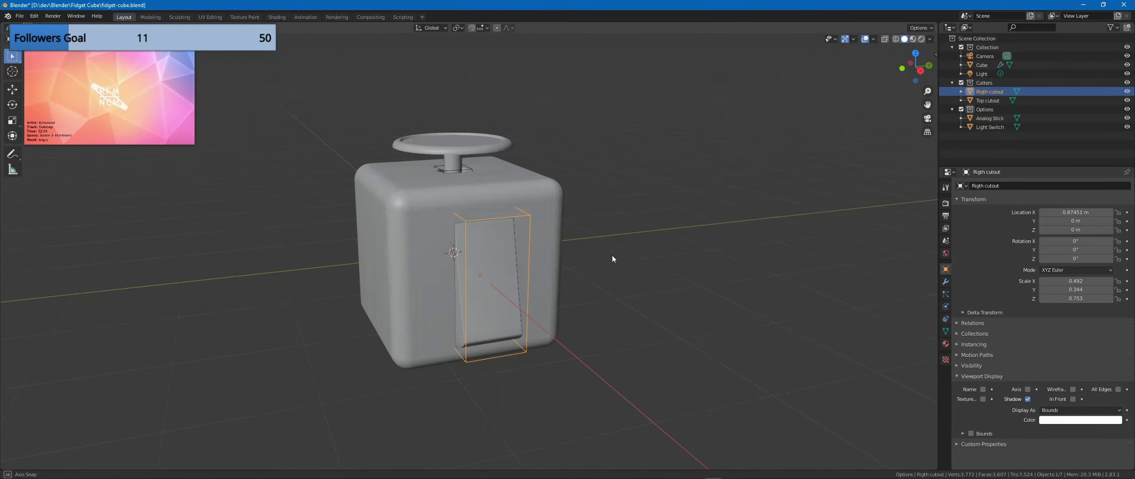
Step: Duplicate the rounded cube's Boolean Difference modifier and set the copy's object to Rigth cutout
click(946, 282)
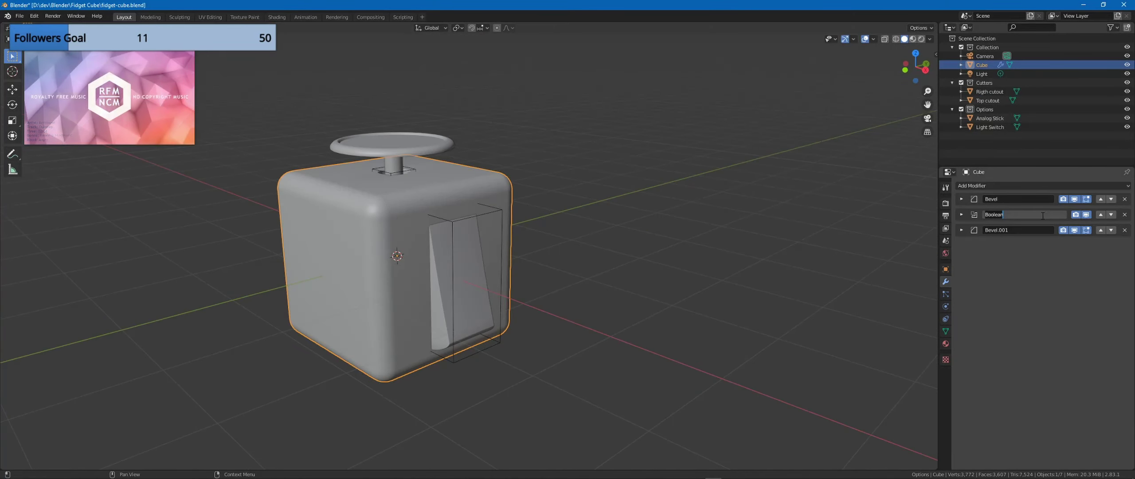
key(Return)
click(961, 214)
click(1067, 227)
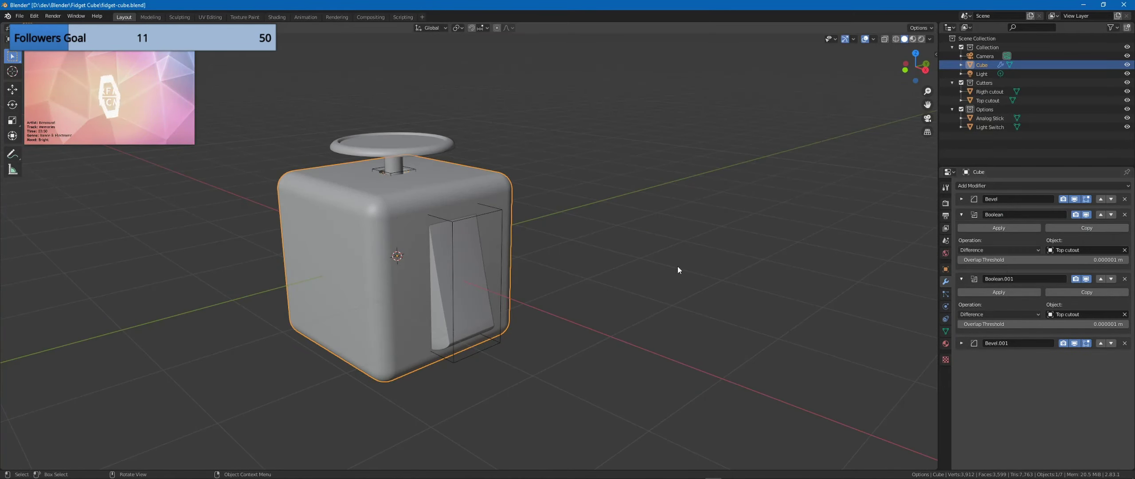
scroll(644, 272, up, 2)
middle_drag(678, 270, 633, 275)
click(1073, 314)
click(1069, 345)
Step: Apply the scale of the Rigth cutout cutter
scroll(632, 275, up, 2)
scroll(632, 276, up, 3)
alt+middle_click(294, 249)
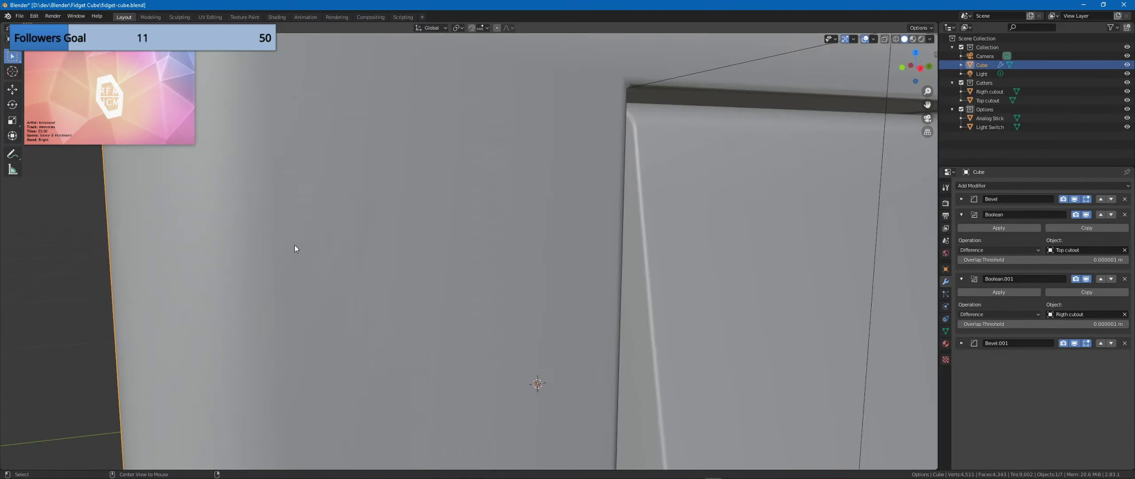
middle_drag(296, 248, 626, 183)
click(594, 171)
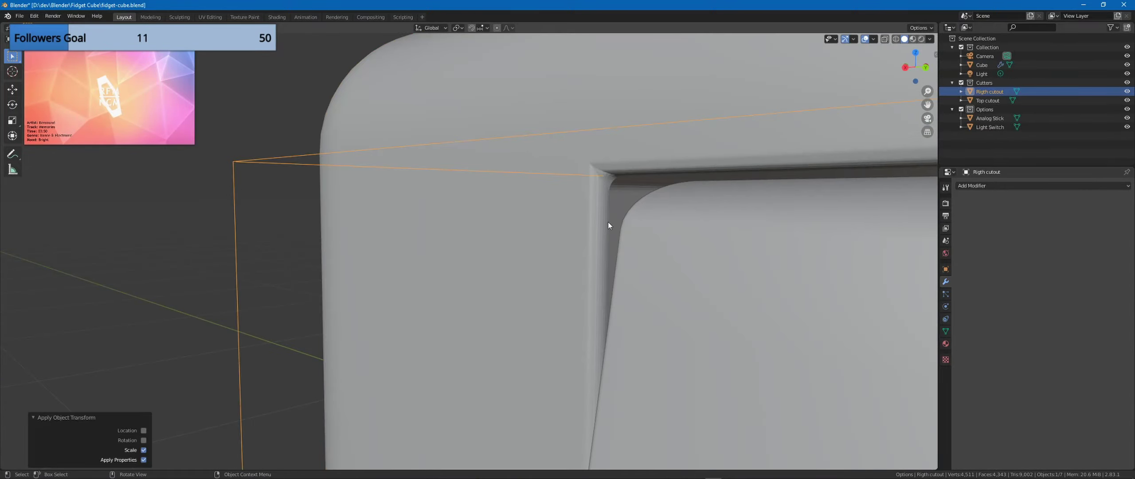
Step: Rename the rounded cube's two Boolean modifiers "Boolean Top" and "Boolean Right"
click(510, 195)
middle_drag(495, 193, 310, 136)
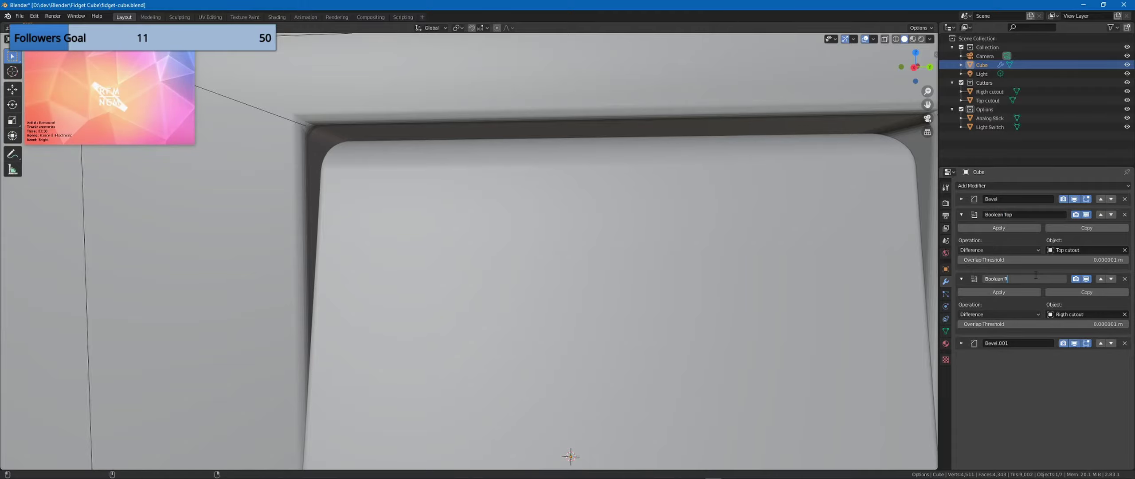
text(ight)
key(Return)
Step: Adjust the rounded cube's Auto Smooth angle to about 22.8°
middle_drag(337, 182, 313, 158)
click(945, 331)
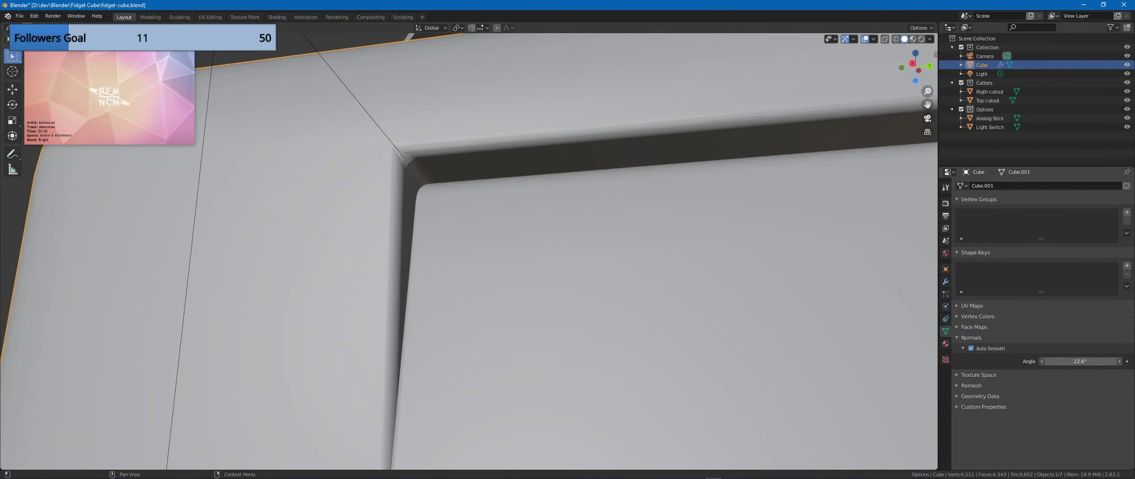
key(Return)
Step: Add a Bevel modifier with a 0.01 m offset to the Rigth cutout cutter
middle_drag(643, 337, 520, 255)
click(520, 255)
click(945, 281)
click(976, 186)
click(965, 214)
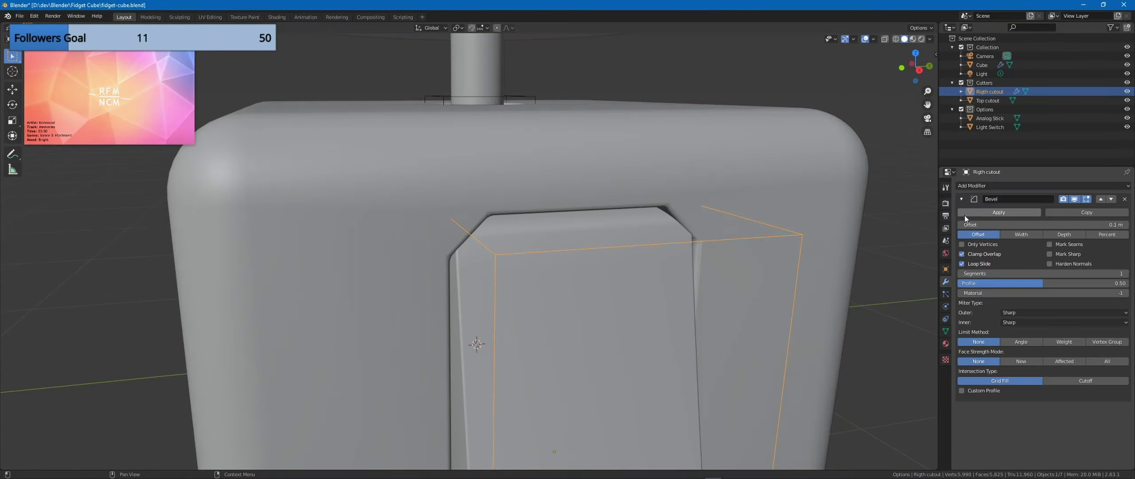
middle_drag(621, 248, 556, 204)
click(1082, 224)
text(.01)
key(Return)
Step: Increase the number of segments in the Rigth cutout's bevel to smooth the cutout corners
scroll(461, 214, up, 8)
drag(1033, 274, 1125, 274)
scroll(692, 251, down, 8)
mouse_move(688, 248)
middle_down()
mouse_move(712, 253)
mouse_move(697, 249)
middle_up()
scroll(698, 249, down, 3)
scroll(696, 249, up, 4)
shift+middle_drag(620, 399, 601, 252)
click(1125, 273)
scroll(637, 250, up, 4)
scroll(600, 248, down, 4)
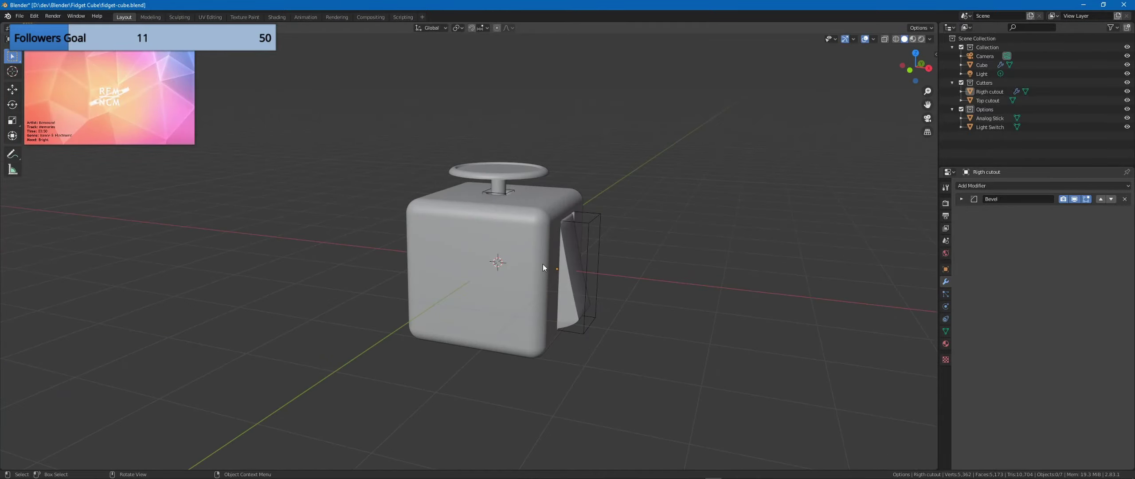
Step: Add a cylinder with 32 vertices, 1 m radius and 2 m depth to the Cutters collection
middle_drag(543, 264, 495, 282)
scroll(706, 262, down, 9)
scroll(706, 262, up, 11)
middle_drag(706, 262, 528, 261)
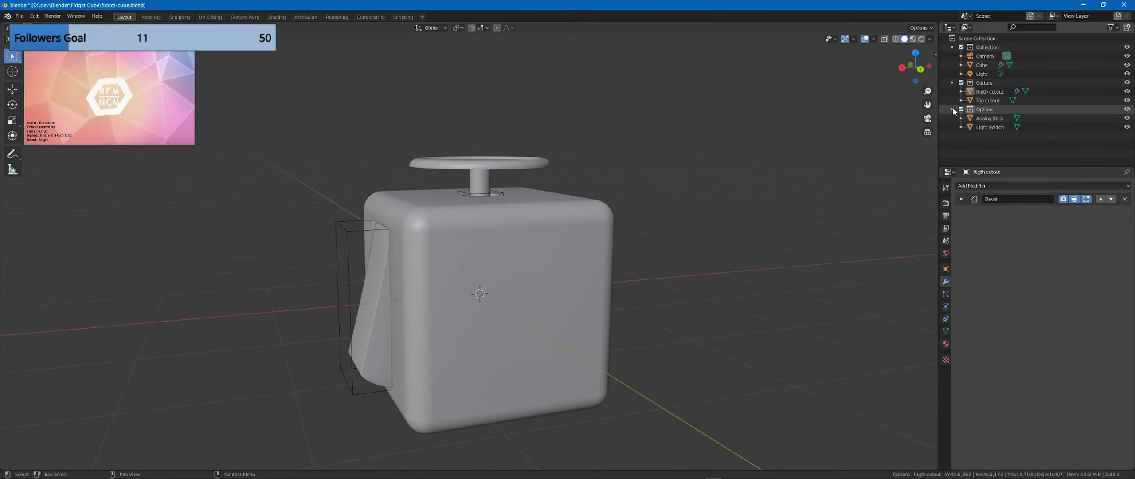
click(984, 82)
middle_drag(652, 262, 662, 262)
key(shift+a)
mouse_move(685, 269)
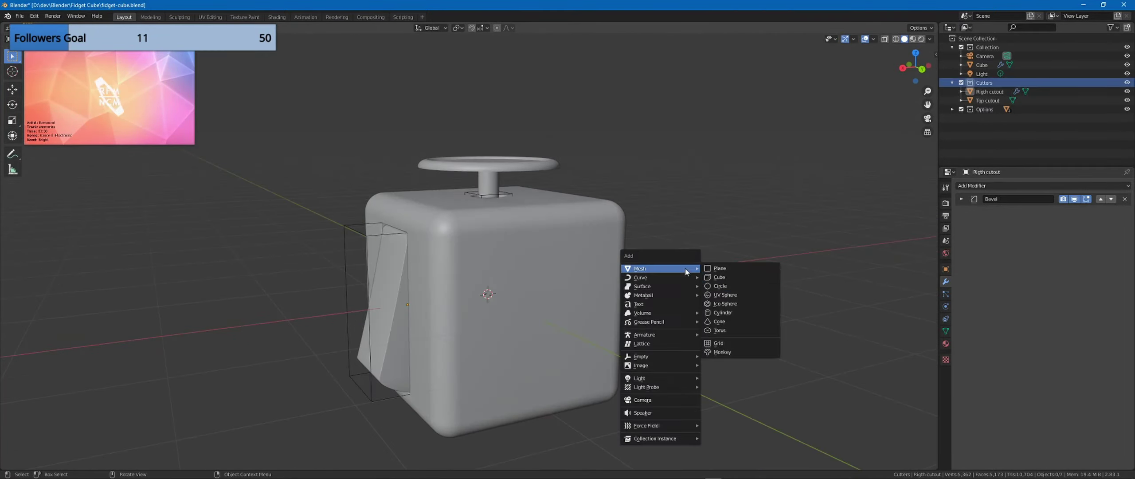
click(736, 314)
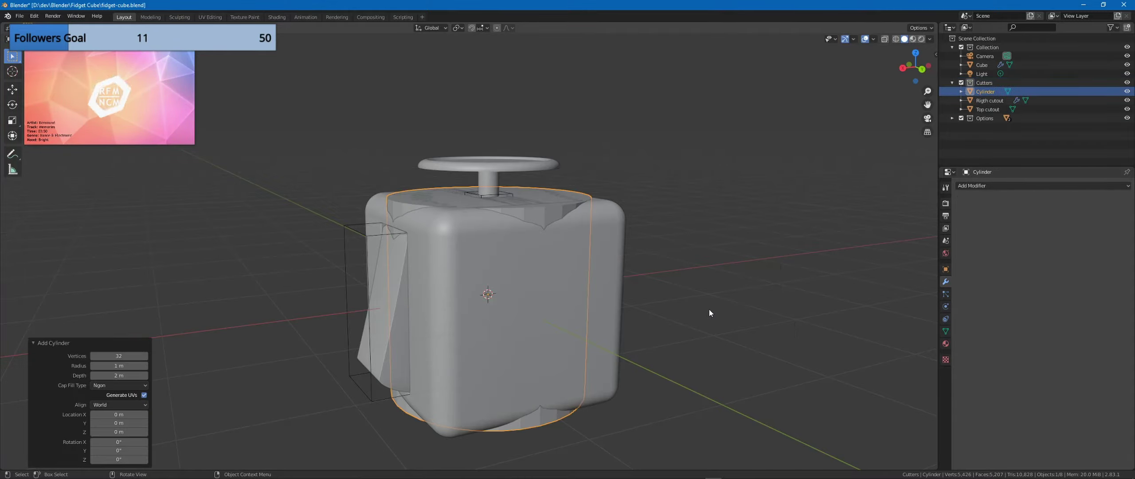
Step: Flatten the cylinder along Z to about 0.049 of its height and rotate it 90° to stand upright
scroll(709, 309, down, 1)
text(szx)
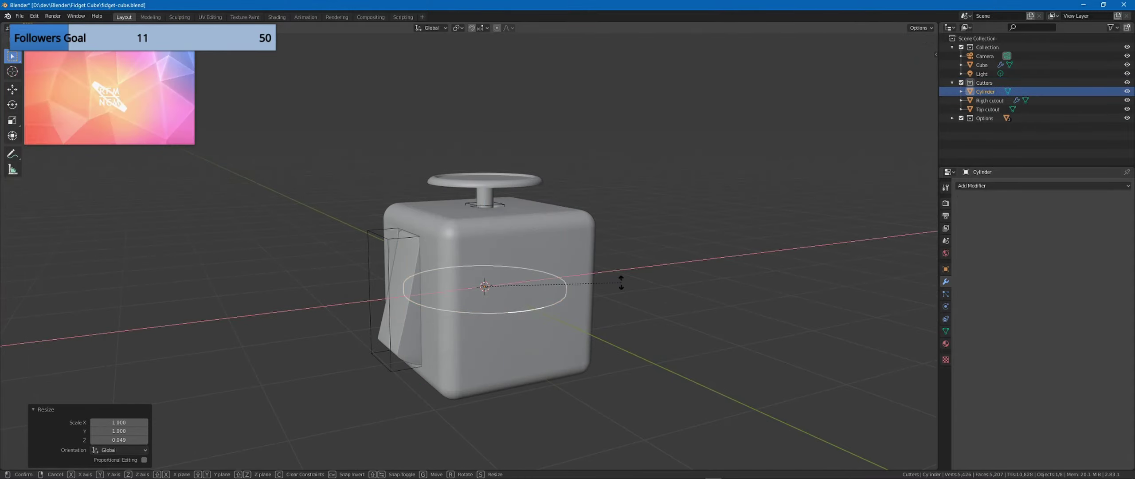
text(90)
key(Return)
Step: Move the flattened cylinder about 0.98 m along Y to the cube's back face and shrink its diameter to fit within the face
key(g)
key(y)
click(731, 324)
key(ctrl+KP_1)
key(s)
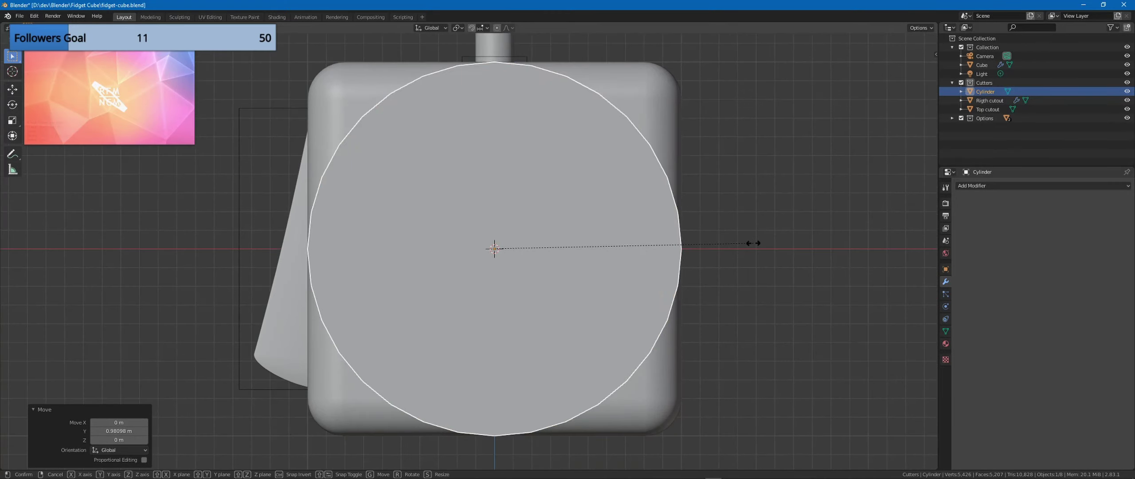
key(shift+y)
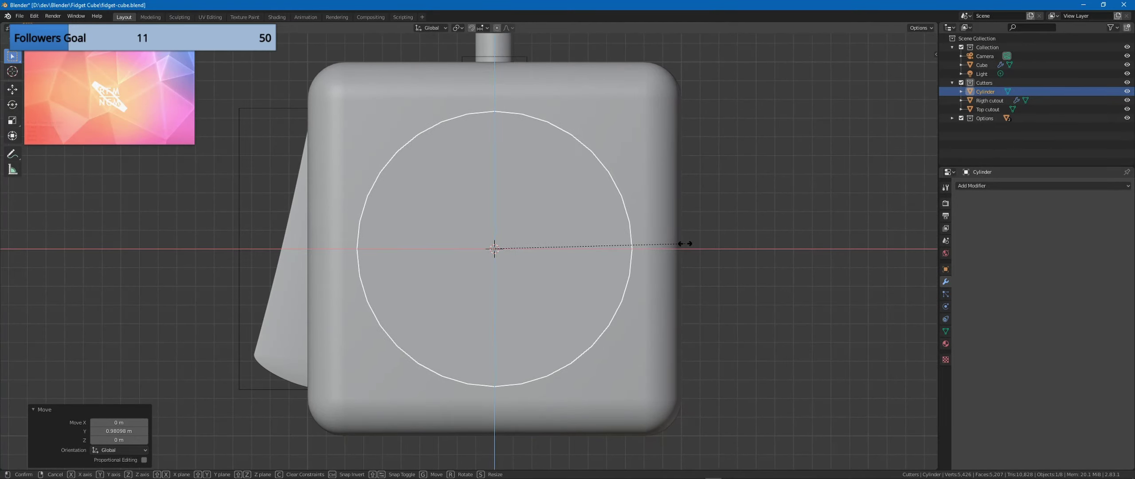
click(685, 244)
mouse_move(685, 243)
middle_down()
mouse_move(699, 251)
mouse_move(664, 243)
mouse_move(695, 256)
middle_up()
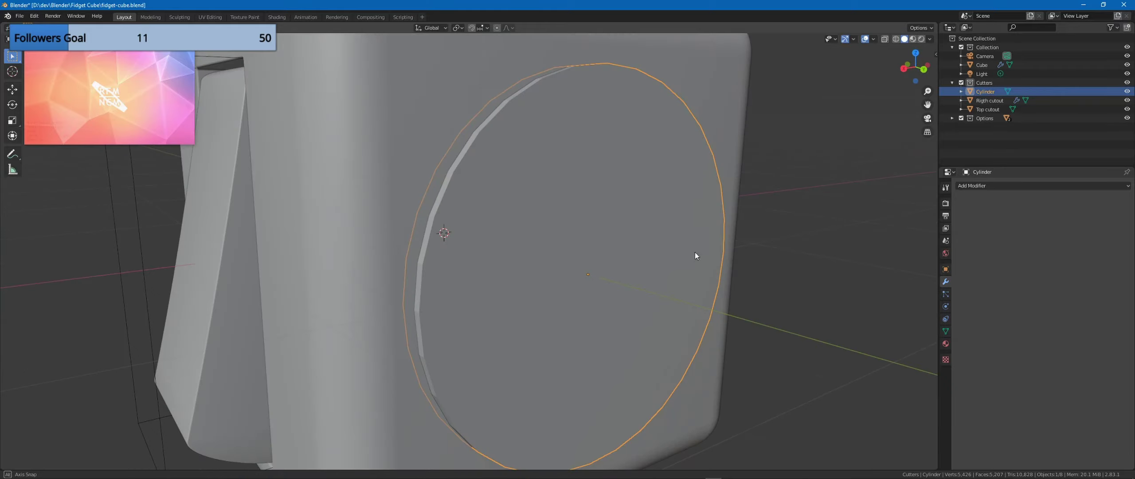
Step: Add a Subdivision modifier to the cylinder and isolate it in local view for mesh editing
click(975, 185)
click(957, 334)
middle_drag(634, 275, 668, 255)
key(KP_Divide)
key(Tab)
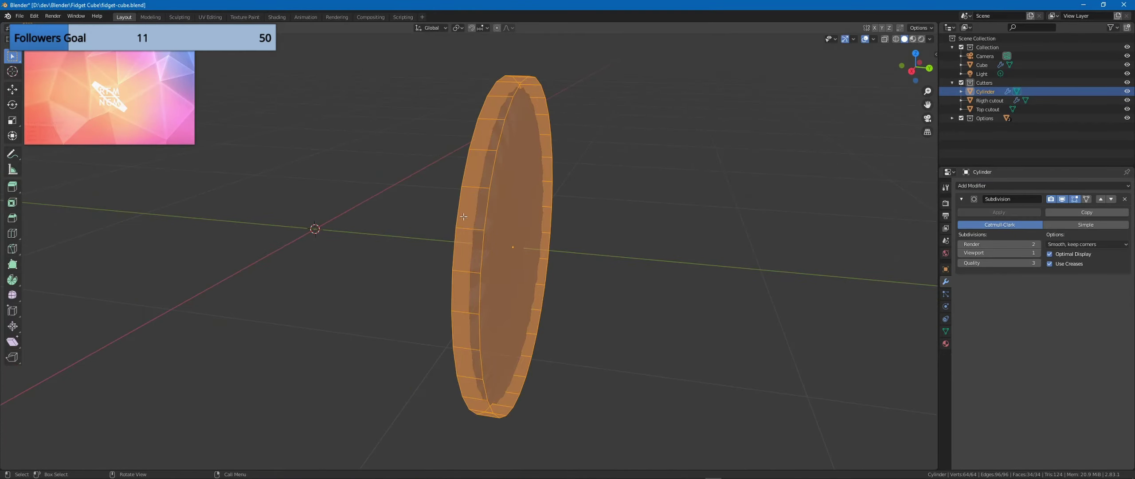
Step: Add two loop cuts around the cylinder's side and spread them along Y toward both rims
key(ctrl+r)
scroll(466, 223, up, 1)
click(466, 223)
right_click(468, 224)
key(s)
key(y)
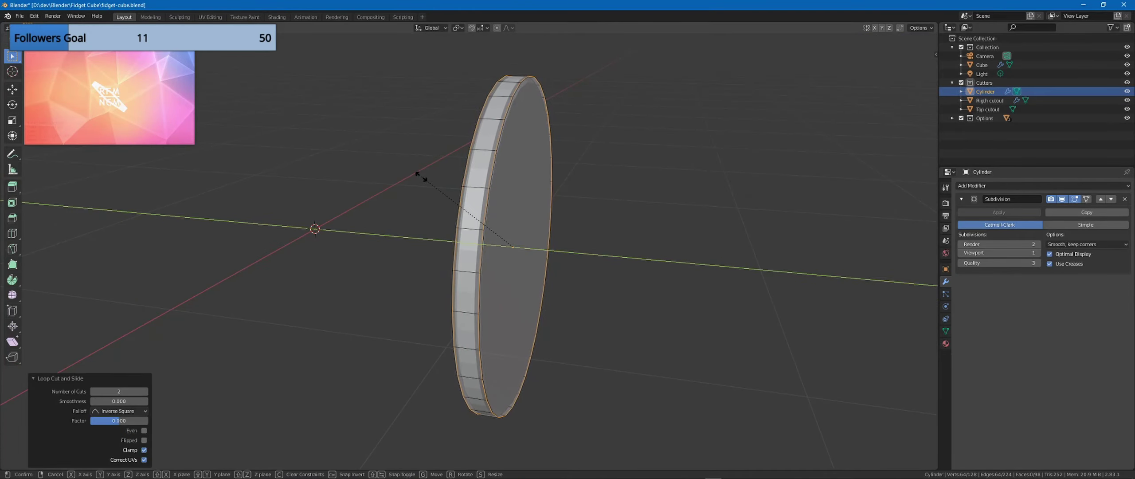
click(418, 172)
Step: Inset both circular end faces of the cylinder slightly to sharpen the rims
scroll(576, 218, up, 5)
scroll(576, 218, down, 5)
key(3)
middle_drag(576, 217, 514, 235)
click(590, 224)
shift+click(550, 239)
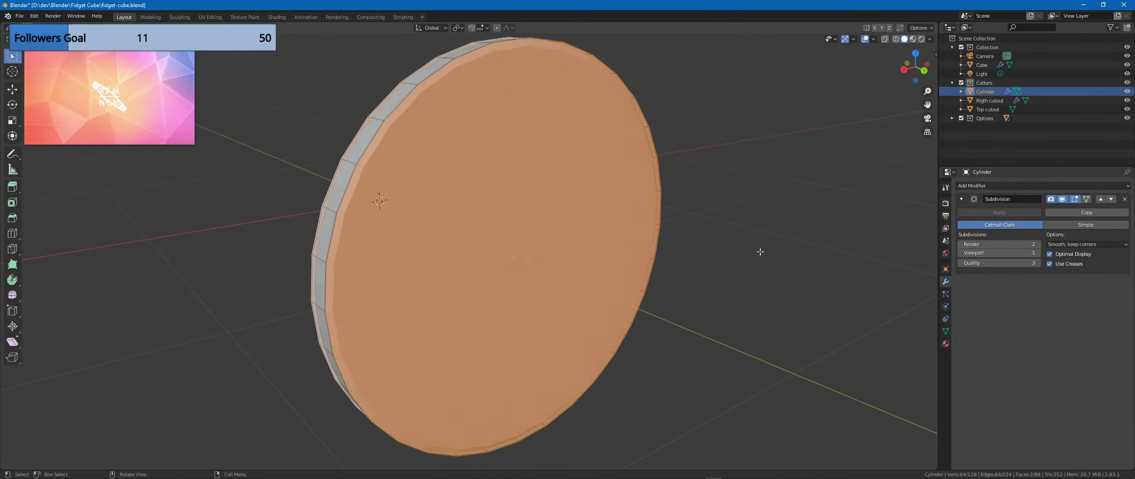
key(i)
click(764, 247)
click(735, 253)
middle_drag(765, 247, 709, 227)
Step: Set the cylinder's viewport subdivision level to 2 and return to Object Mode with the whole scene shown
scroll(735, 253, up, 4)
click(1038, 253)
key(Tab)
scroll(709, 226, down, 5)
scroll(598, 251, up, 3)
Step: Duplicate the cylinder in place, name the original Back cutout and the copy Disk, and hide Disk in the Options collection
middle_drag(598, 251, 520, 243)
scroll(519, 243, up, 3)
scroll(699, 210, down, 3)
key(shift+d)
right_click(495, 293)
double_click(986, 92)
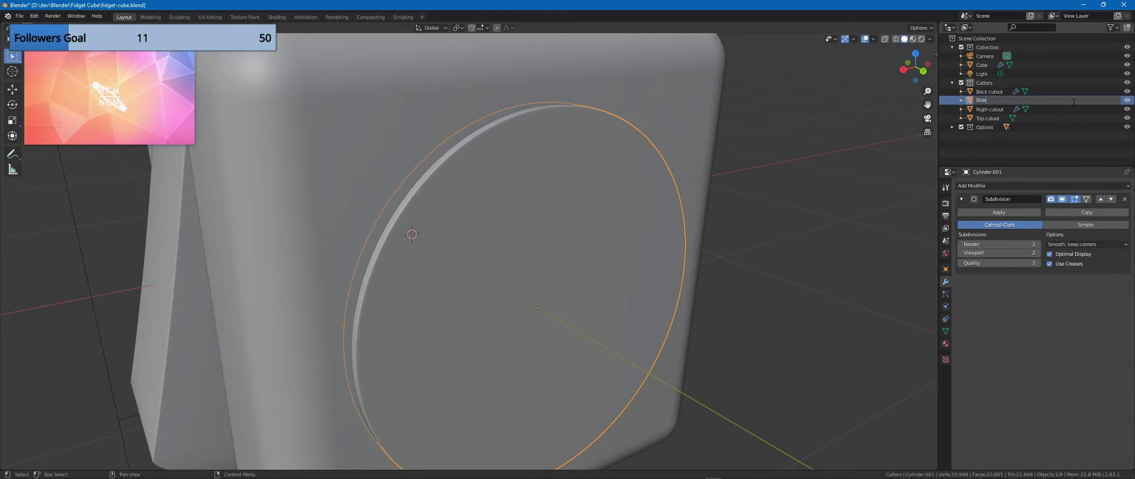
key(h)
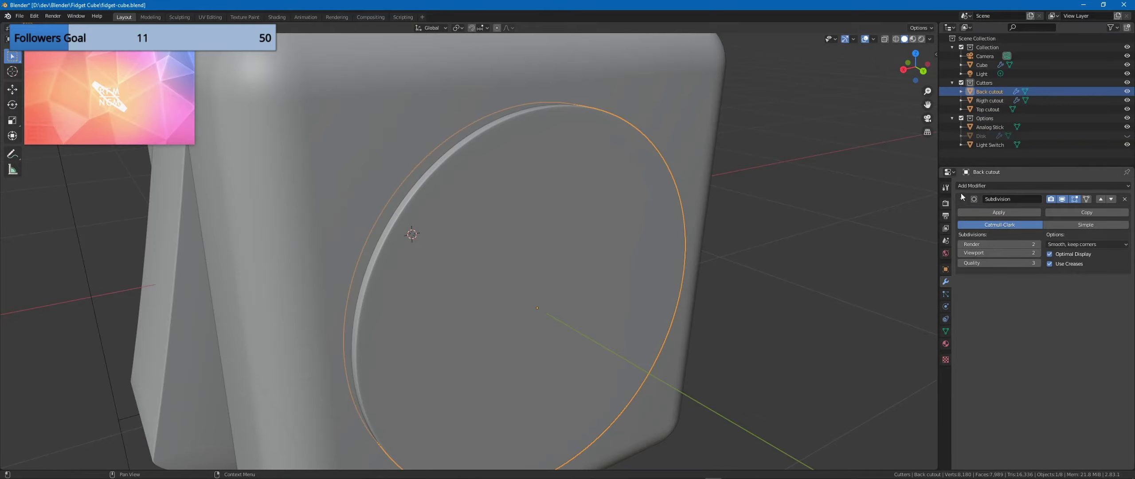
Step: Display Back cutout as bounds and add a Boolean Difference modifier to the cube with Back cutout as its object
click(945, 269)
scroll(794, 363, down, 3)
click(982, 65)
click(945, 282)
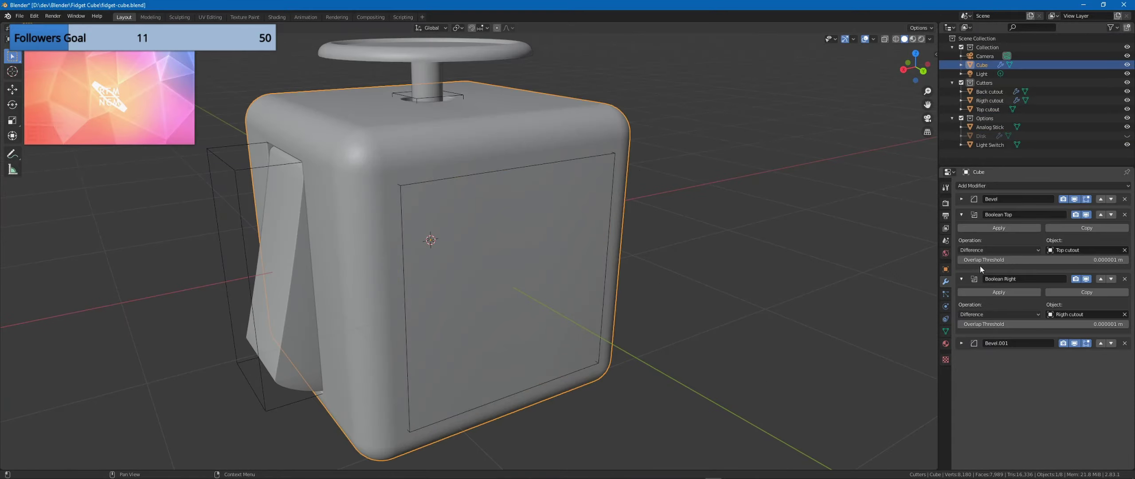
click(1094, 292)
click(1058, 379)
click(1063, 398)
Step: Set the viewport clip start to 0.001 m and inspect the edge of the back cutout up close
scroll(727, 315, up, 4)
middle_drag(736, 315, 728, 278)
scroll(736, 271, up, 2)
key(n)
click(933, 88)
scroll(523, 175, up, 5)
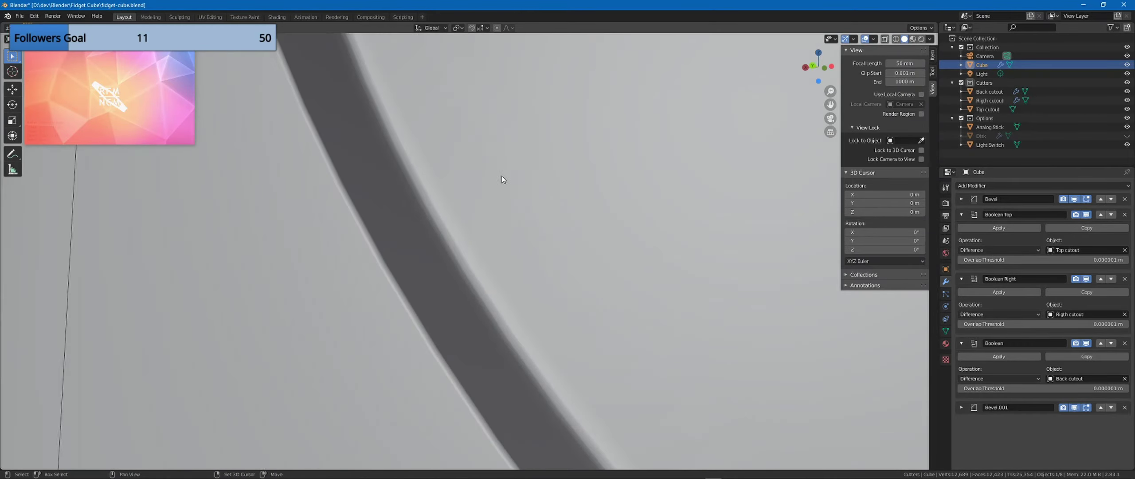
scroll(524, 195, down, 9)
middle_drag(560, 227, 657, 238)
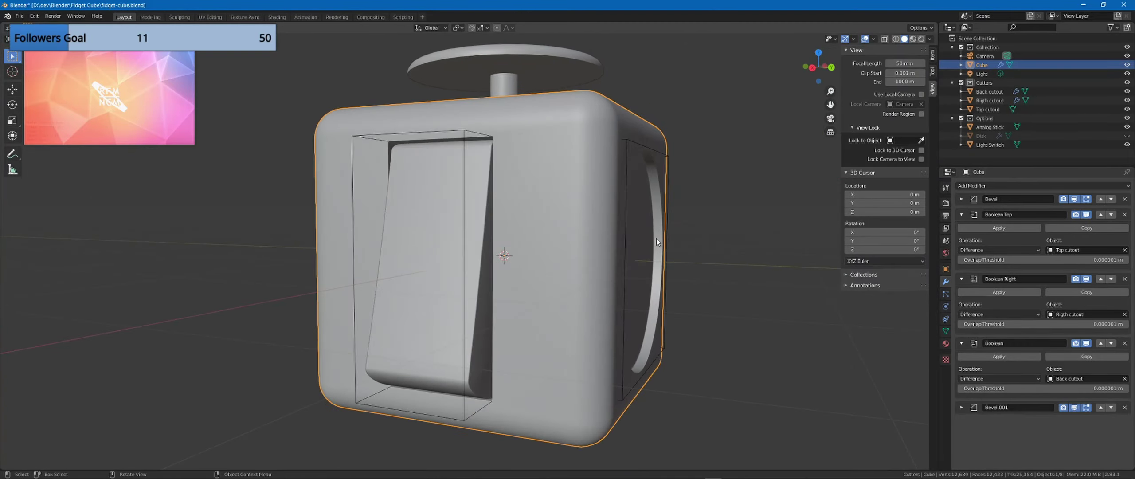
Step: Move the Back cutout cutter slightly outward along Y to make the recess shallower
click(672, 161)
key(g)
key(y)
click(777, 212)
click(777, 212)
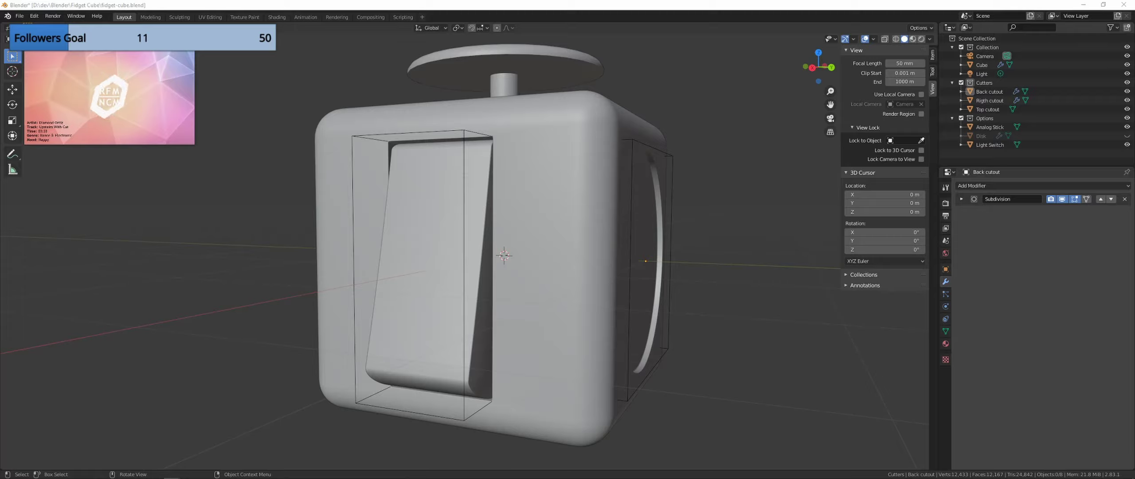
Step: Unhide the Disk and scale it down slightly in X and Z so it fits inside the circular back recess
middle_drag(564, 169, 663, 224)
key(KP_3)
key(ctrl+KP_1)
key(alt+h)
click(566, 255)
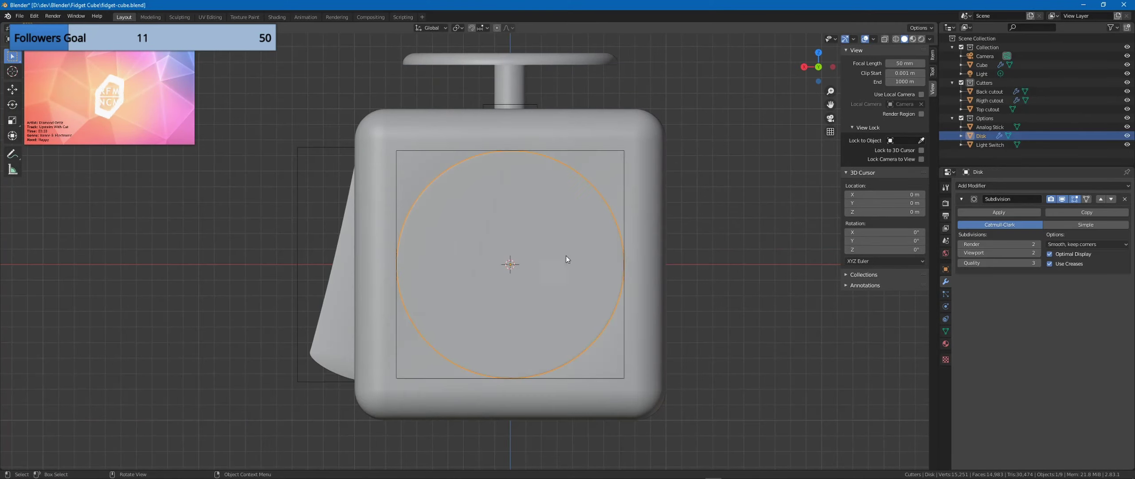
scroll(566, 255, up, 3)
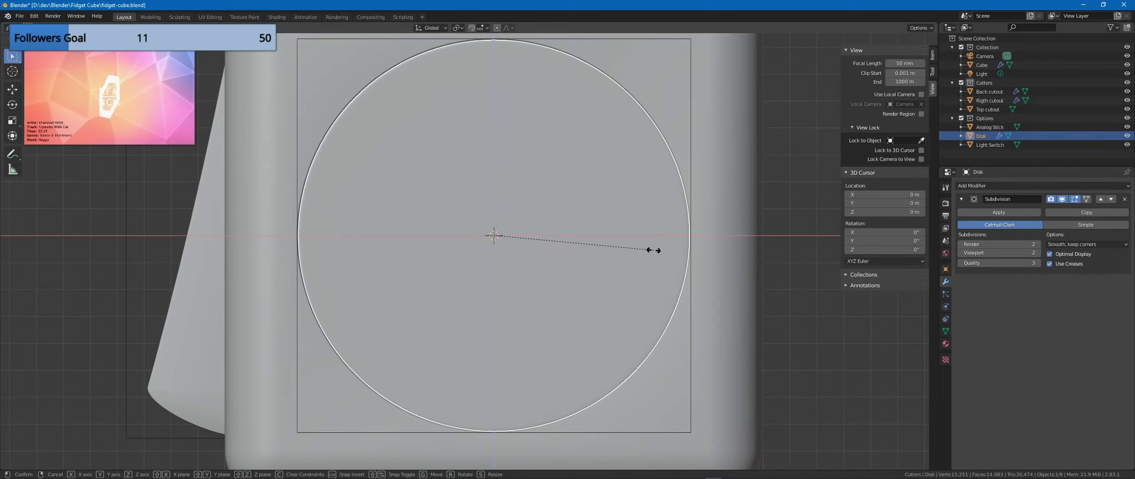
click(654, 250)
Step: Thin the Disk along Y to about 0.91 of its depth, using an X-ray side view
key(KP_3)
click(603, 269)
key(alt+z)
click(596, 271)
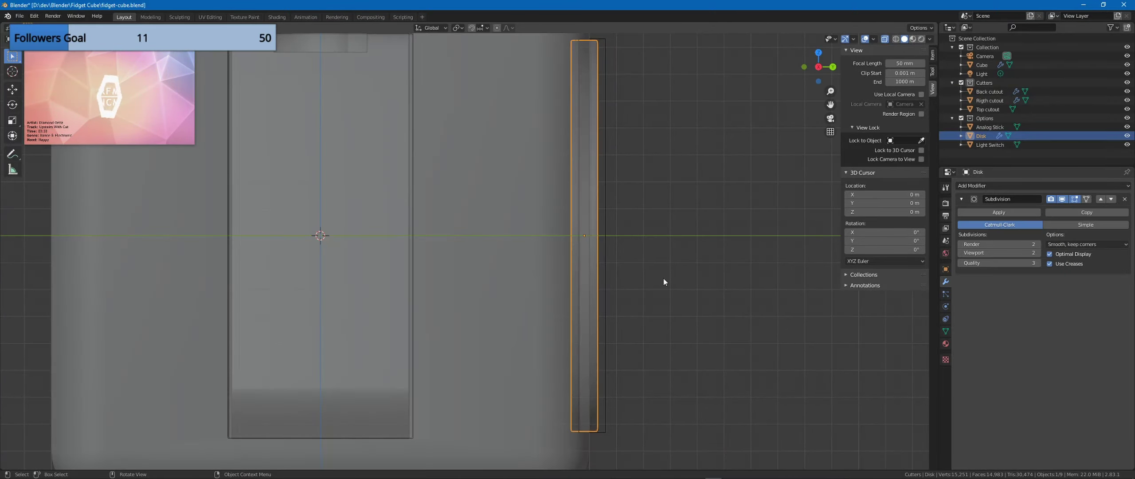
key(s)
key(y)
shift+click(590, 236)
Step: Reposition the Disk along Y, thin it further and shift it by about -0.014 m along Y into the recess
shift+middle_drag(669, 256, 576, 241)
scroll(576, 241, up, 2)
key(g)
key(y)
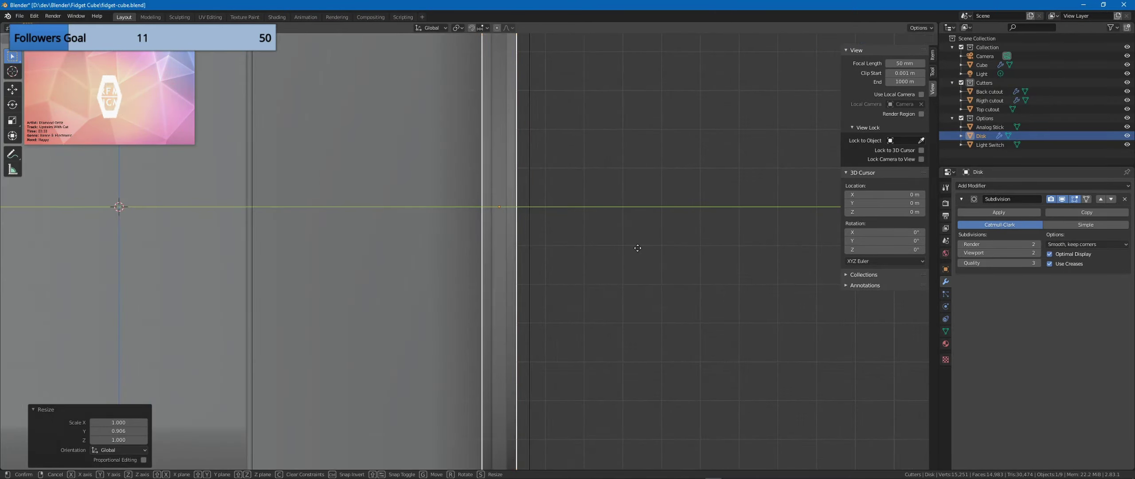
click(651, 249)
key(s)
key(y)
click(667, 237)
key(g)
click(613, 230)
Step: Thin the Disk once more along Y and shift it by about -0.005 m along Y
mouse_move(654, 247)
middle_down()
mouse_move(648, 287)
mouse_move(642, 259)
middle_up()
scroll(647, 251, down, 7)
scroll(642, 259, up, 5)
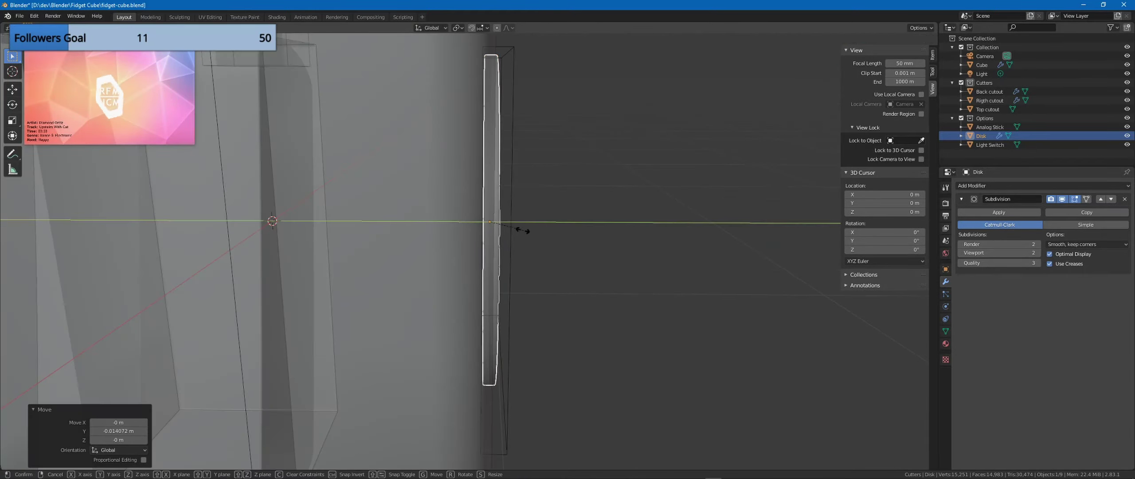
click(577, 240)
middle_drag(580, 242, 640, 279)
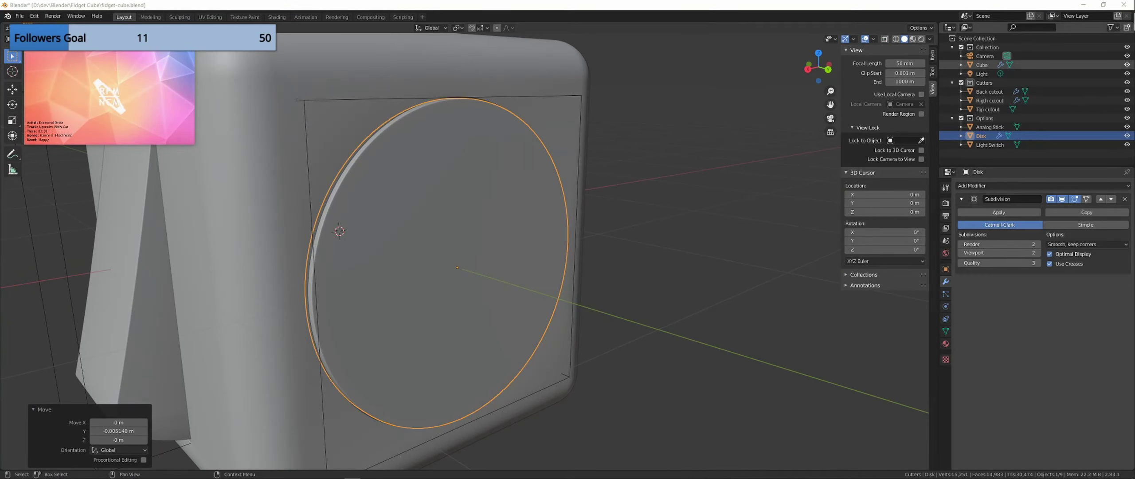
Step: Duplicate the Disk in place and shrink the copy in X and Z to a small button size, keeping its depth
middle_drag(592, 271, 534, 279)
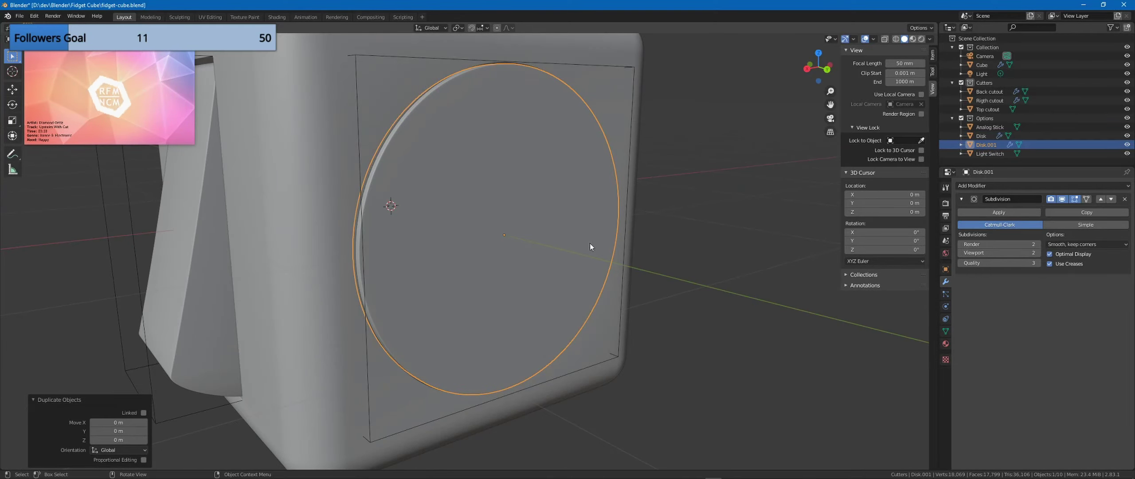
key(shift+y)
click(513, 234)
middle_drag(572, 237, 537, 234)
key(s)
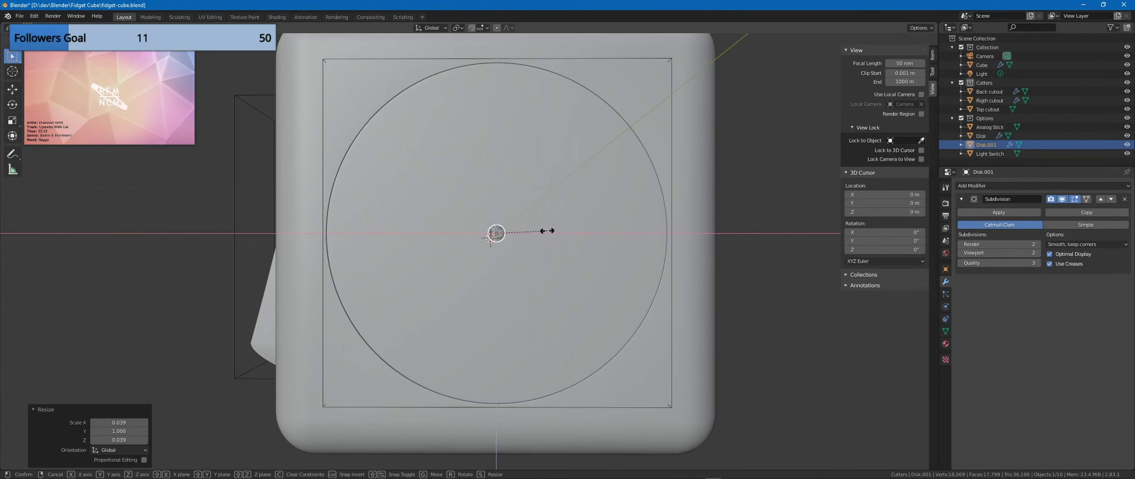
click(630, 242)
Step: Move the small disc about 0.013 m outward along Y, and about 0.5 m along X and 0.33 m down on the Disk
key(KP_3)
click(658, 239)
key(ctrl+KP_1)
key(g)
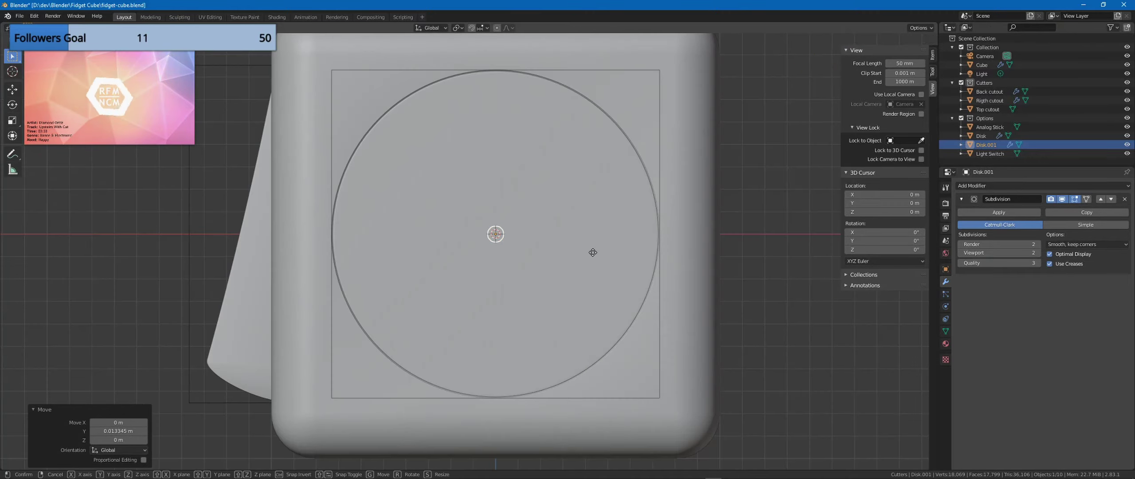
click(399, 130)
middle_drag(398, 130, 546, 175)
Step: Add a Boolean Union modifier to the Disk with Disk.001 as its object and hide Disk.001
scroll(554, 191, up, 4)
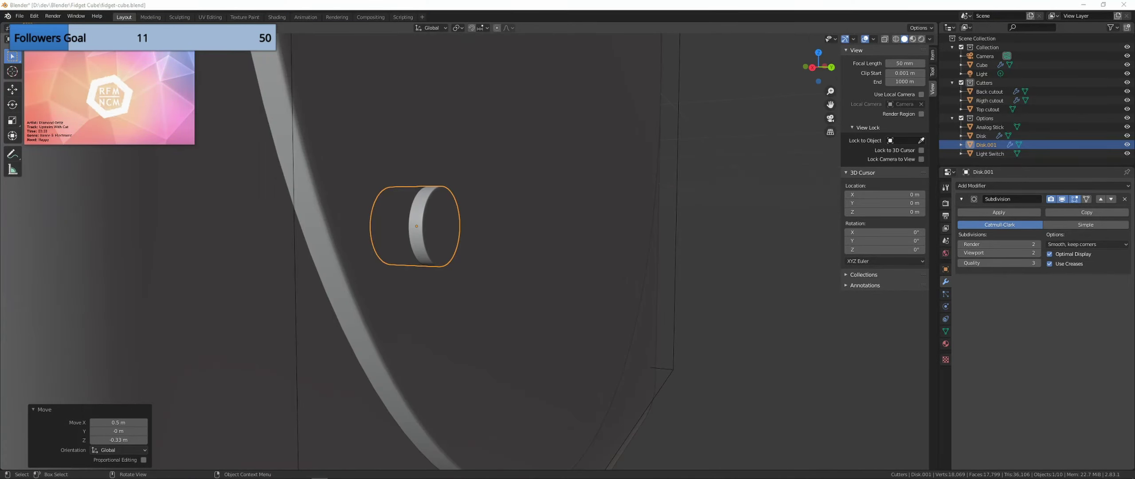
shift+middle_drag(556, 283, 495, 309)
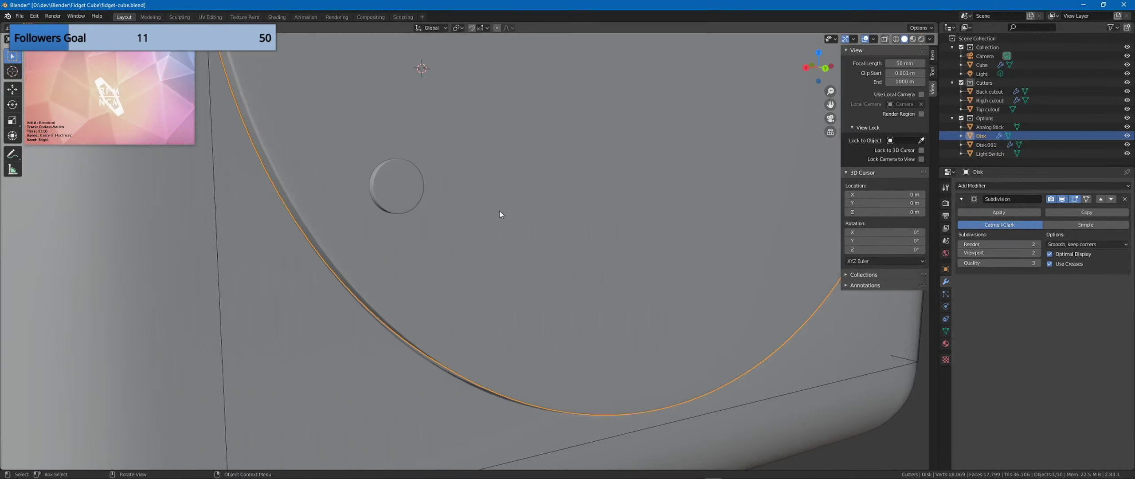
click(1042, 186)
click(969, 234)
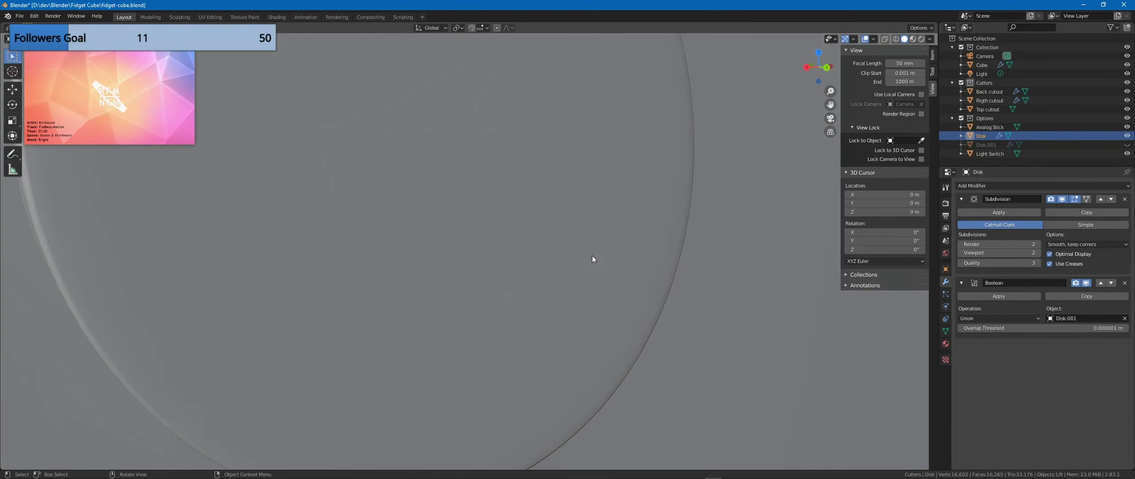
middle_drag(592, 256, 610, 256)
scroll(609, 255, down, 10)
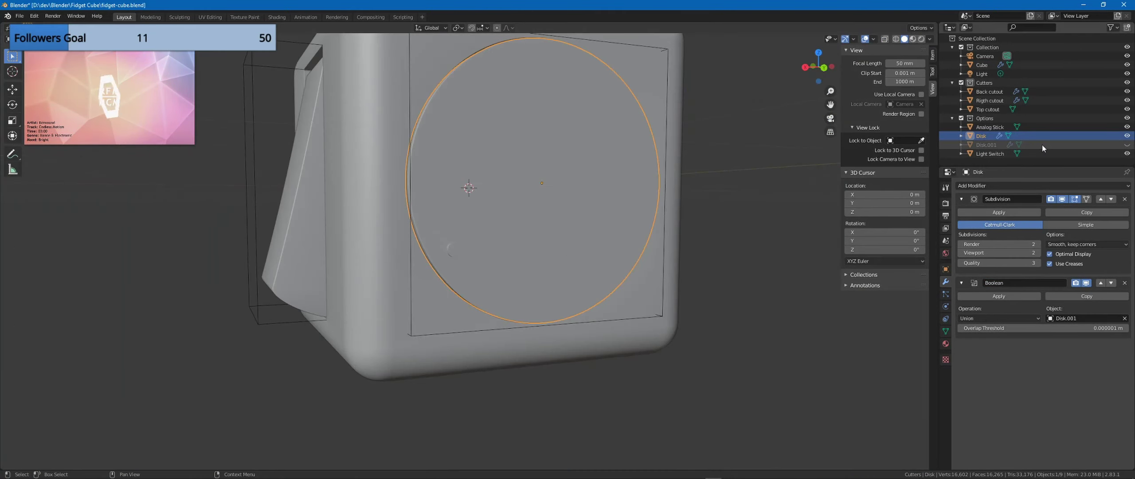
scroll(692, 160, down, 3)
middle_drag(692, 160, 492, 228)
scroll(709, 162, down, 4)
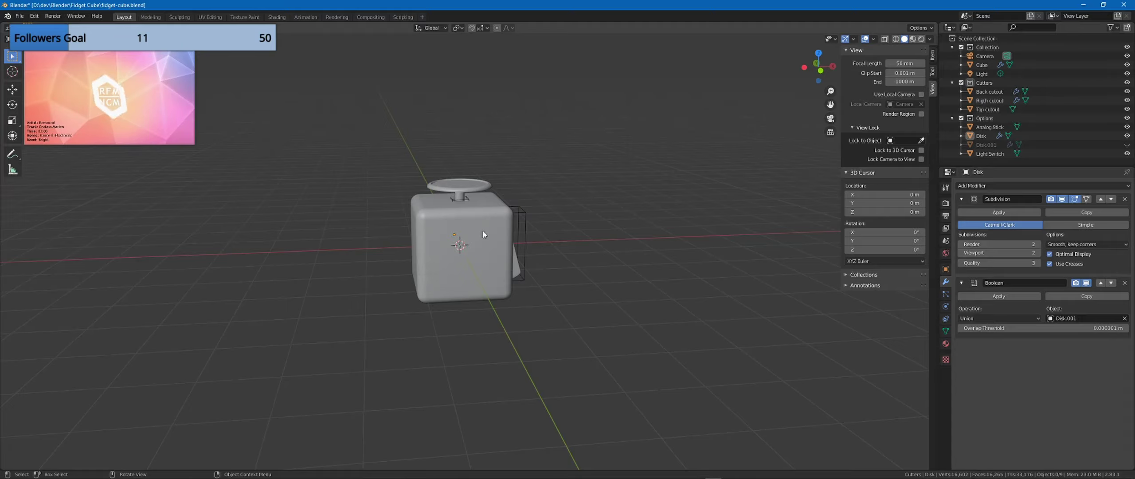
middle_drag(539, 221, 525, 238)
key(shift+a)
click(607, 260)
key(g)
click(599, 213)
key(ctrl+z)
key(ctrl+z)
click(525, 237)
Step: Add a cylinder with 64 vertices, 1 m radius and 2 m depth to the Cutters collection
key(shift+a)
mouse_move(525, 238)
click(567, 285)
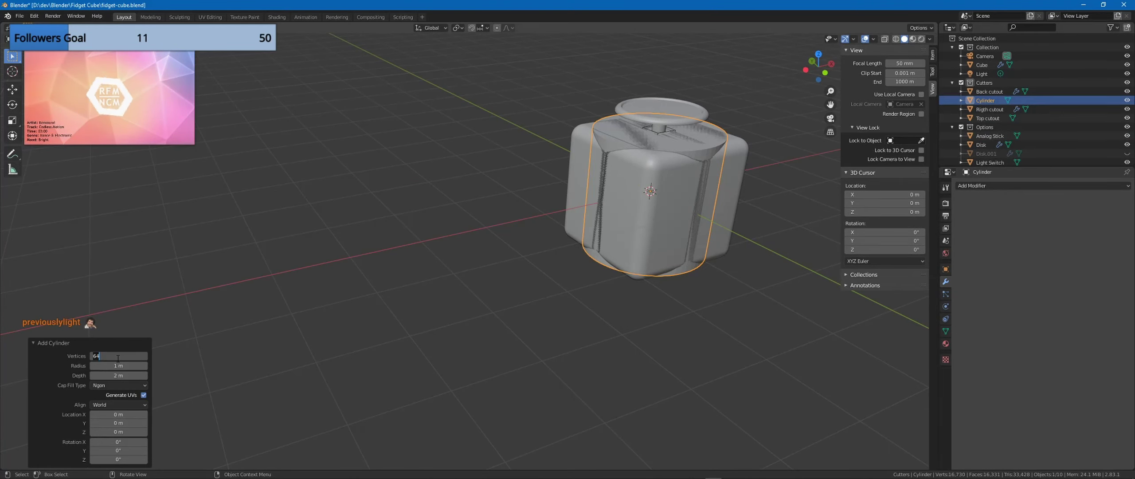
key(Return)
Step: Shrink the new cylinder and move it about 2.38 m along negative X, clear of the cube
middle_drag(550, 271, 495, 330)
shift+middle_drag(701, 382, 523, 218)
click(449, 218)
key(g)
key(x)
click(351, 240)
shift+middle_drag(405, 246, 554, 271)
scroll(554, 271, up, 4)
middle_drag(594, 262, 665, 311)
Step: Scale the cylinder down further and rotate it 90° about Y to face the cube's side
key(s)
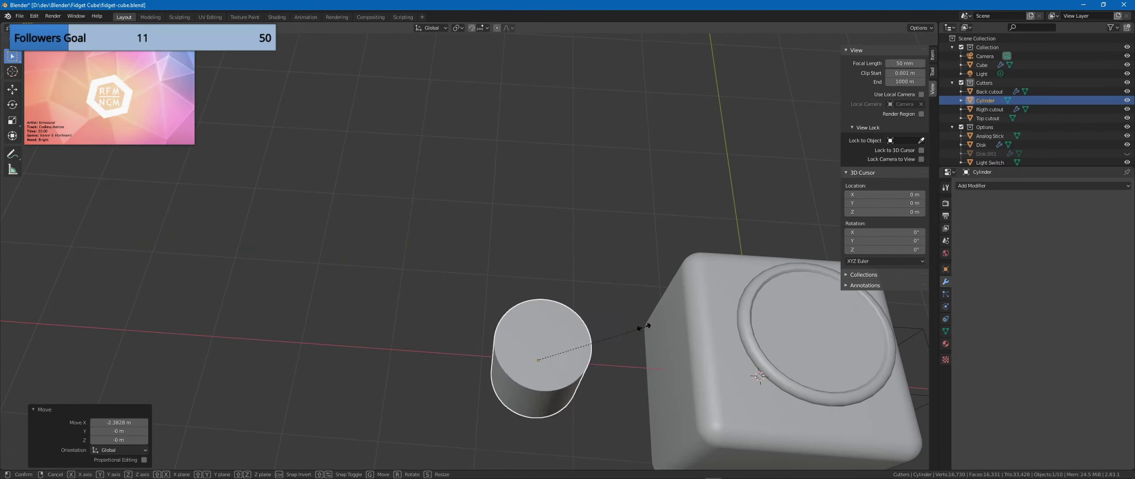
click(585, 349)
middle_drag(586, 348, 527, 298)
key(Return)
Step: Set the viewport shading colour to Random to tell the objects apart
key(ctrl+KP_3)
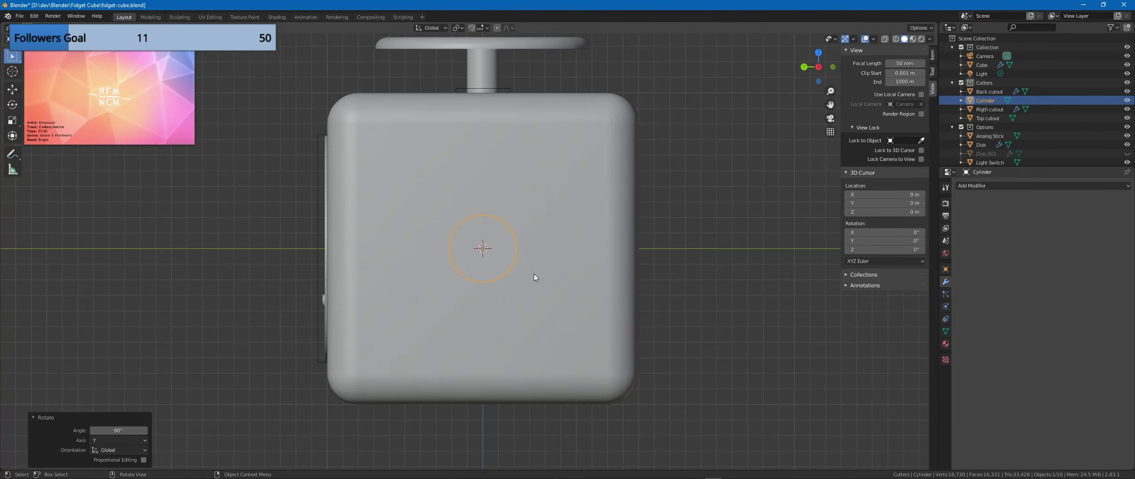
click(930, 39)
click(918, 153)
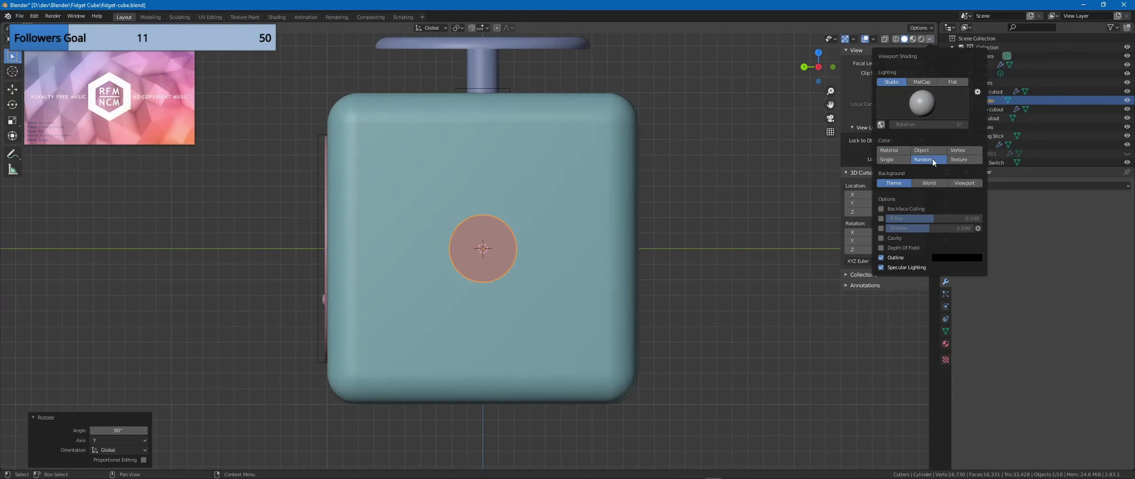
Step: Scale the side cylinder uniformly to about 0.835 of its size
mouse_move(665, 186)
middle_down()
mouse_move(561, 166)
mouse_move(625, 176)
middle_up()
key(KP_1)
key(ctrl+KP_3)
scroll(653, 246, down, 2)
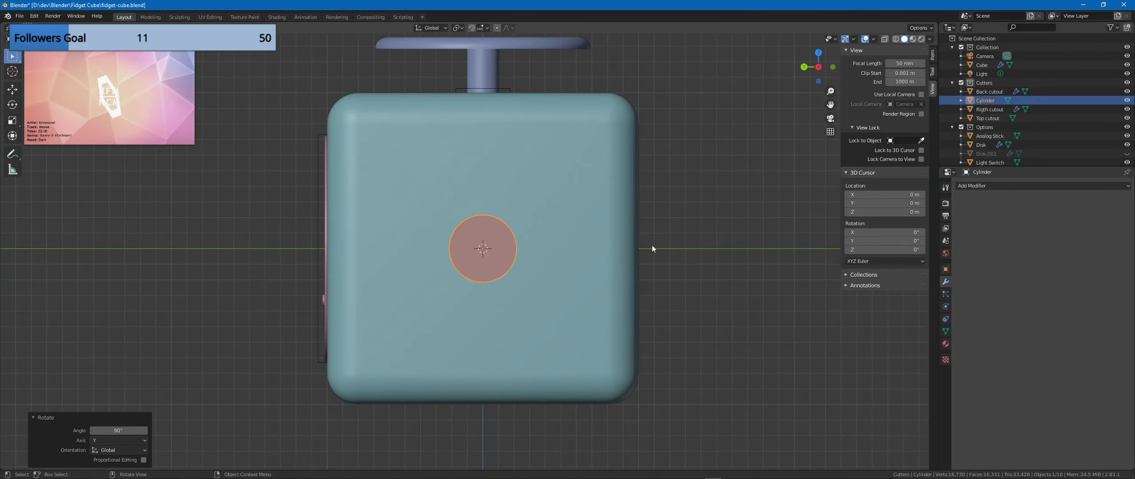
key(s)
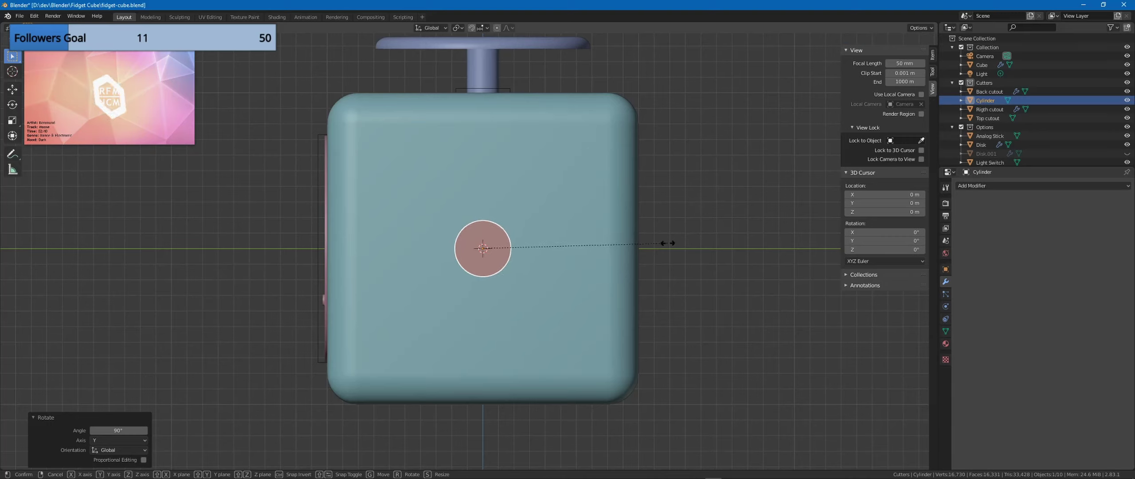
click(667, 242)
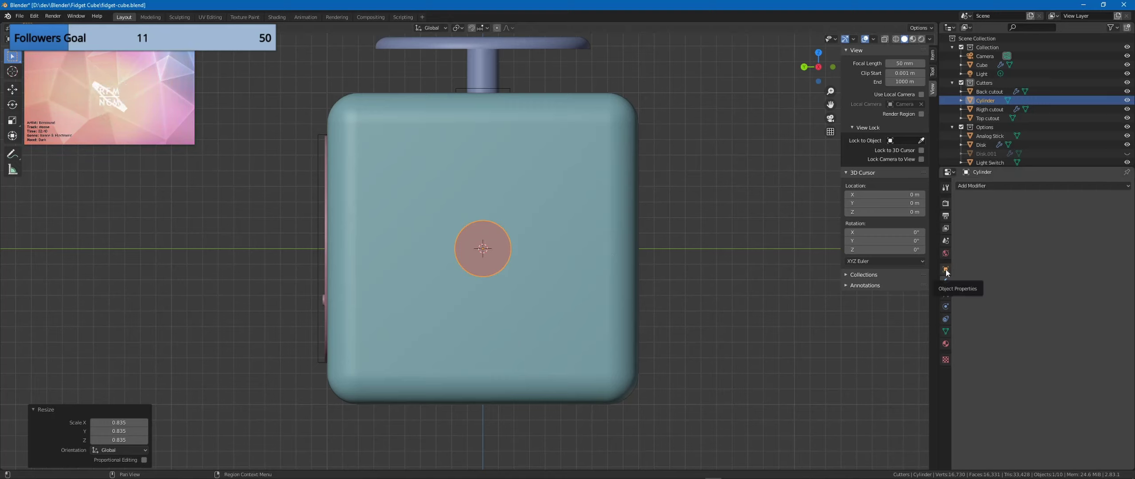
Step: Add an Array modifier to the side cylinder with count 2 and relative offset 1.4 in X and Y, then apply it
click(971, 186)
click(956, 206)
click(1094, 266)
text(1)
key(Return)
click(1102, 258)
text(1.5)
key(Return)
click(1105, 266)
text(1.85)
key(Return)
click(1105, 266)
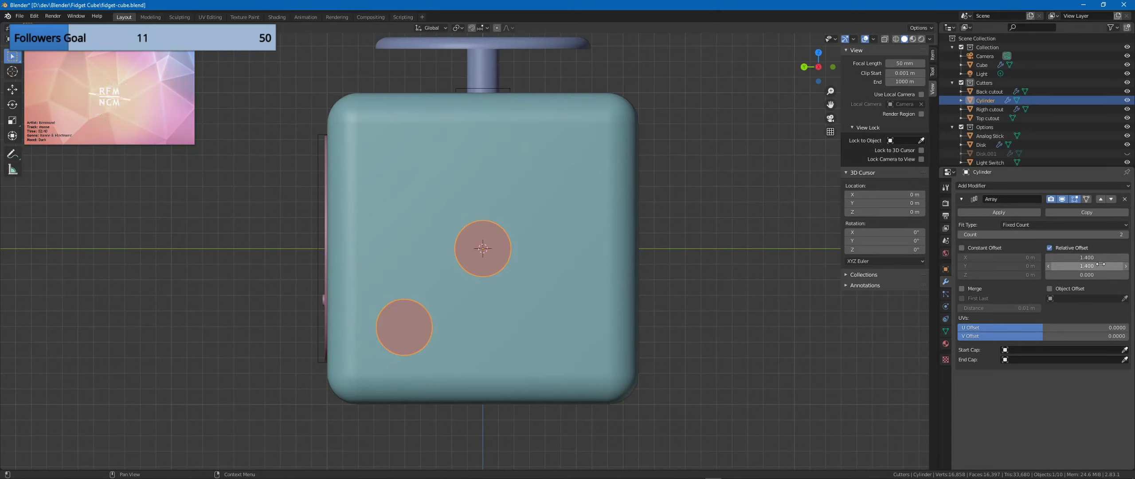
click(1020, 213)
Step: Duplicate the two cylinders in place and rotate the copy 90° about X
key(shift+d)
right_click(569, 274)
text(r)
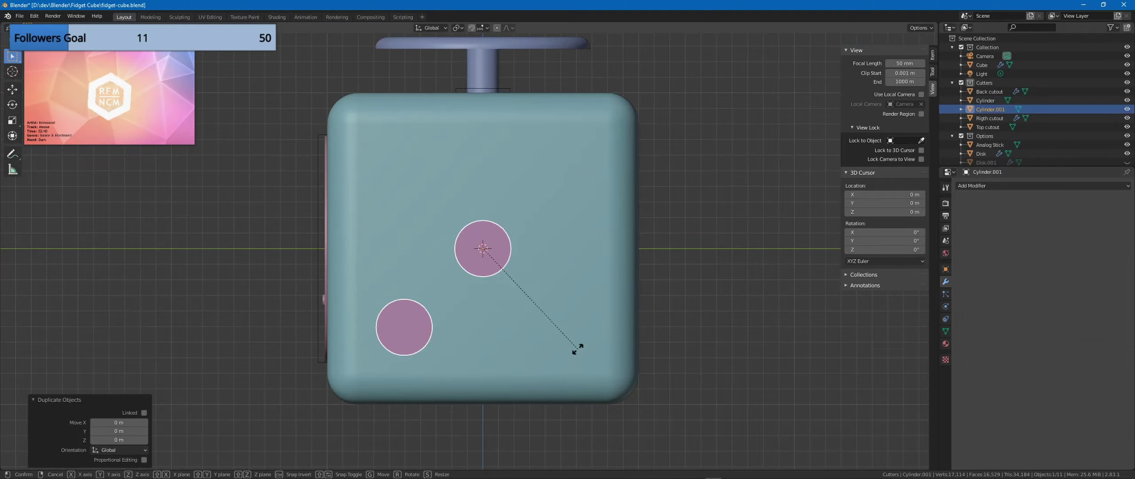
text(x90)
key(Return)
Step: Delete the overlapping centre cylinder from the rotated copy's mesh
click(993, 102)
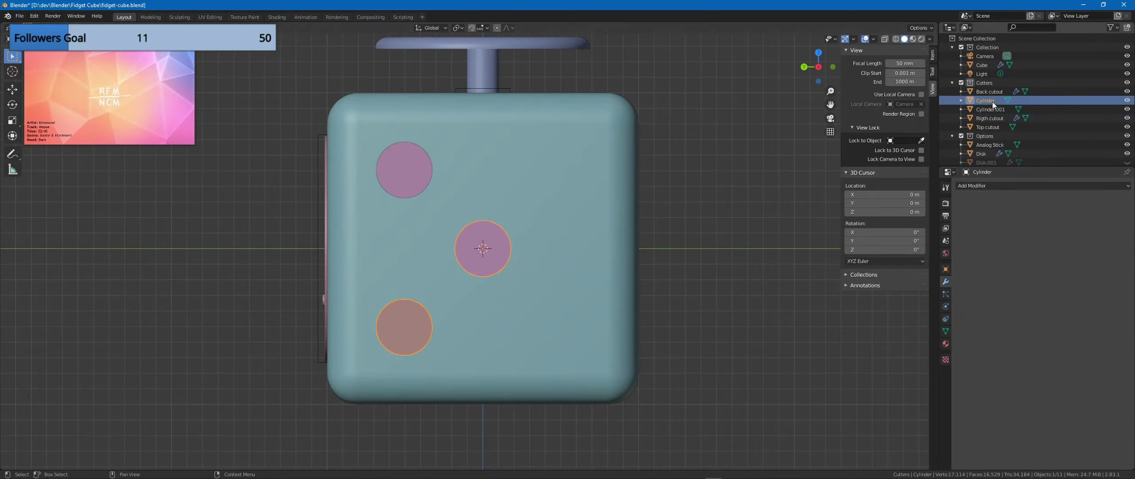
click(994, 110)
key(Tab)
middle_drag(576, 248, 603, 246)
key(alt+z)
drag(467, 209, 610, 302)
key(x)
click(641, 270)
key(Tab)
Step: Join the remaining corner cylinder with the original pair into one object
middle_drag(656, 265, 607, 262)
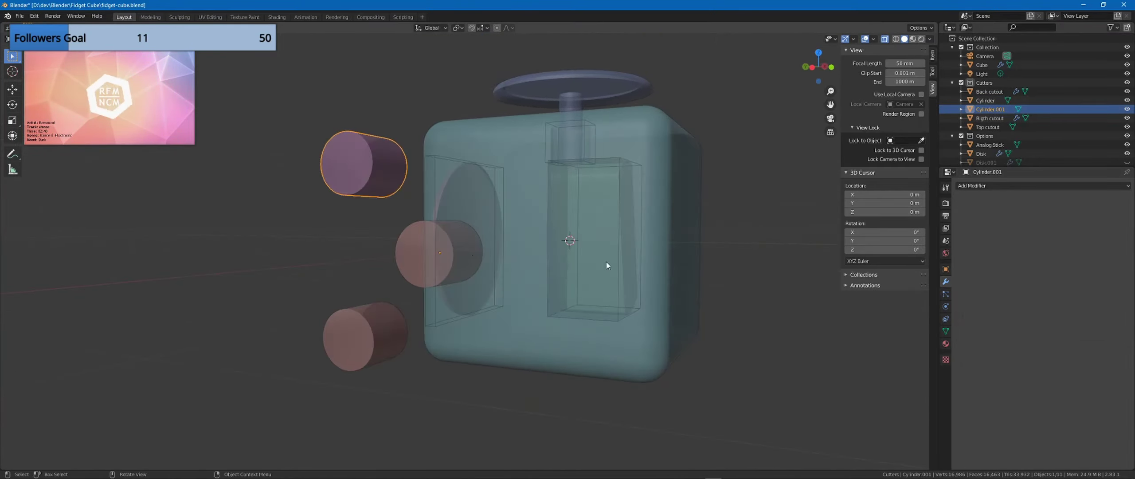
drag(399, 377, 293, 168)
middle_drag(252, 231, 309, 227)
key(ctrl+j)
key(alt+z)
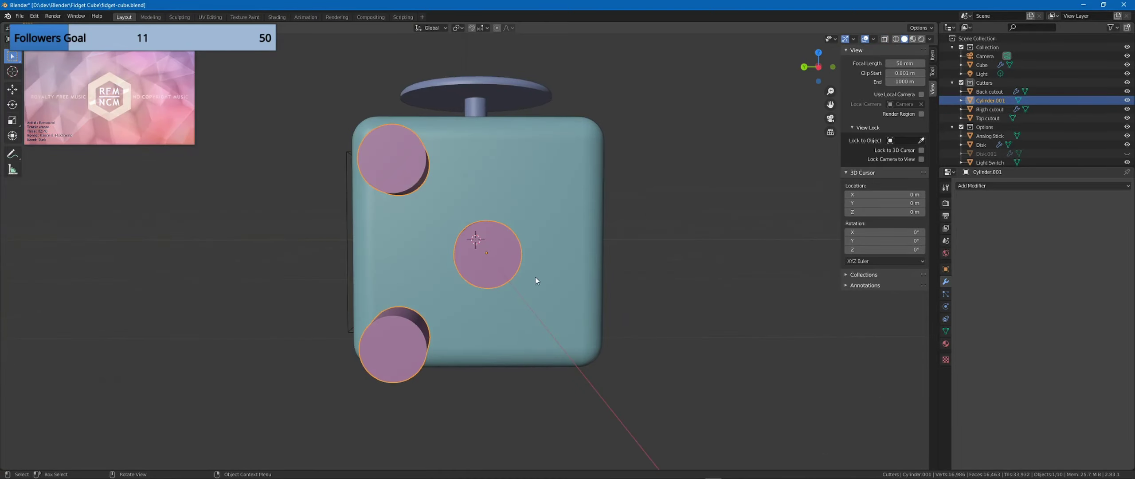
Step: Duplicate the joined cylinders in place and rotate the copy 180° in the straight side view to cover the opposite corners
right_click(470, 259)
mouse_move(495, 350)
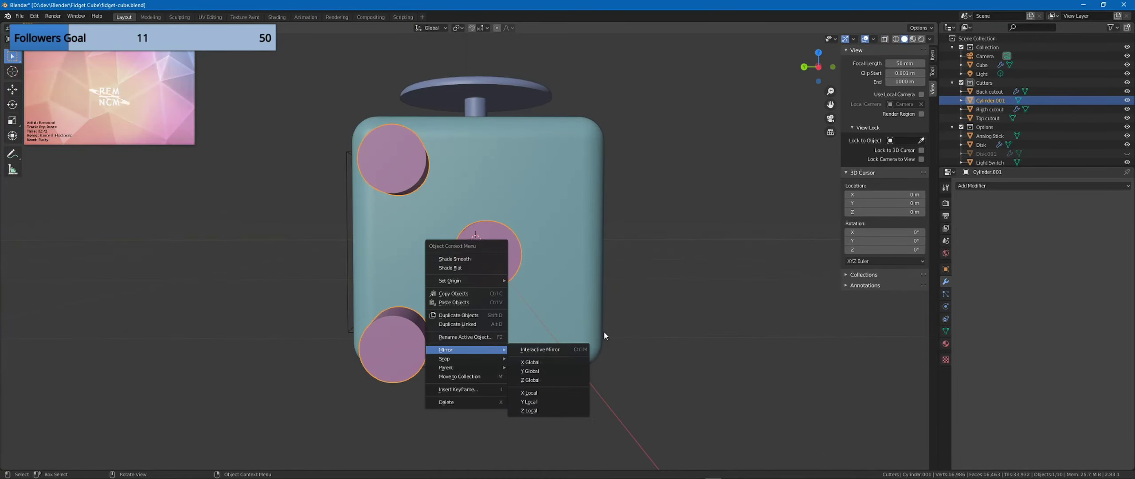
key(shift+d)
right_click(684, 330)
text(r180)
key(Return)
alt+middle_drag(659, 332, 456, 331)
key(ctrl+z)
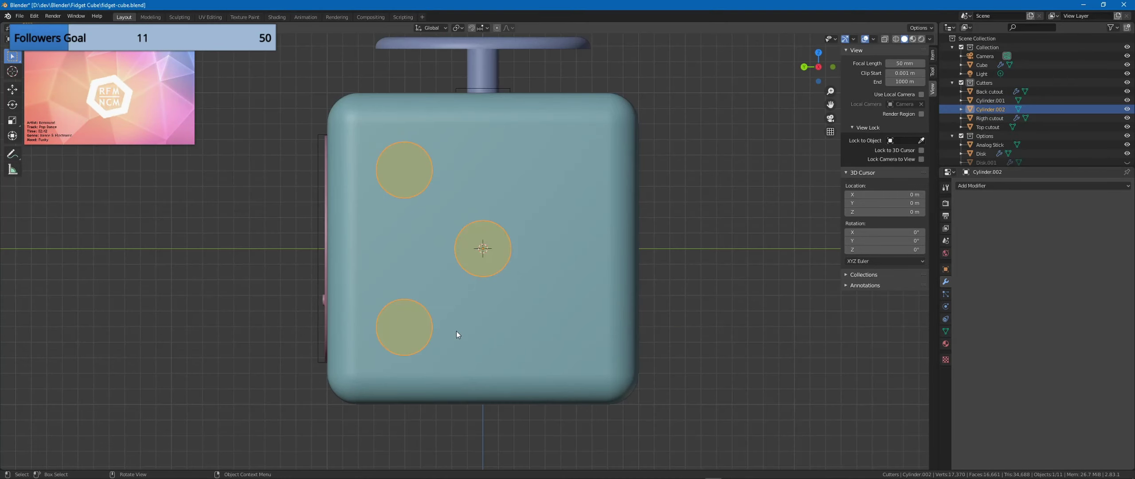
text(r180)
key(Return)
Step: Delete the redundant centre cylinder from the 180° copy's mesh
key(Tab)
key(alt+z)
drag(444, 208, 522, 282)
key(x)
click(522, 282)
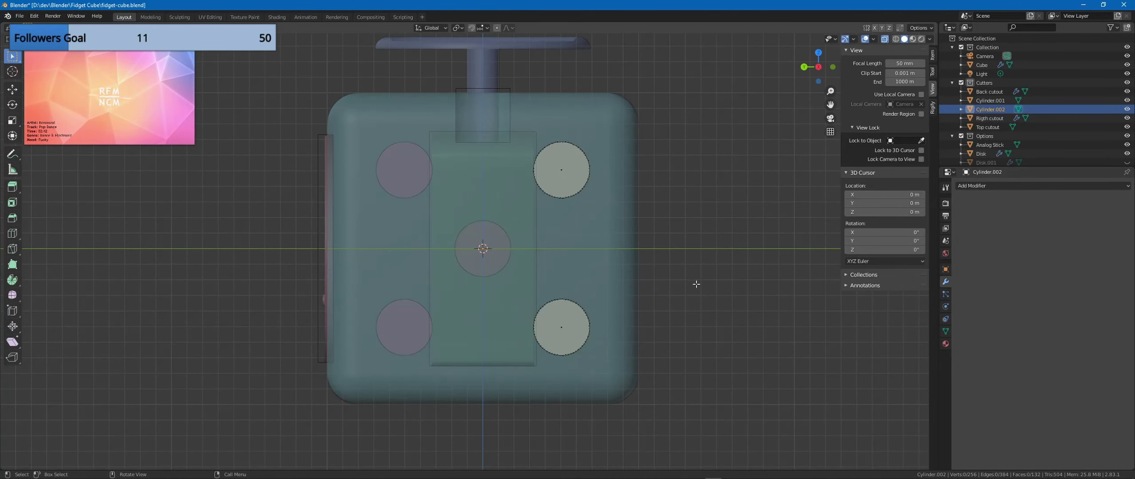
key(Tab)
Step: Join both cylinder sets into one five-cylinder object and rename it Left cutout
click(483, 262)
shift+click(617, 173)
key(ctrl+j)
middle_drag(691, 266, 554, 248)
key(Tab)
key(Tab)
click(997, 100)
text(Left cutout)
key(Return)
scroll(1022, 126, down, 1)
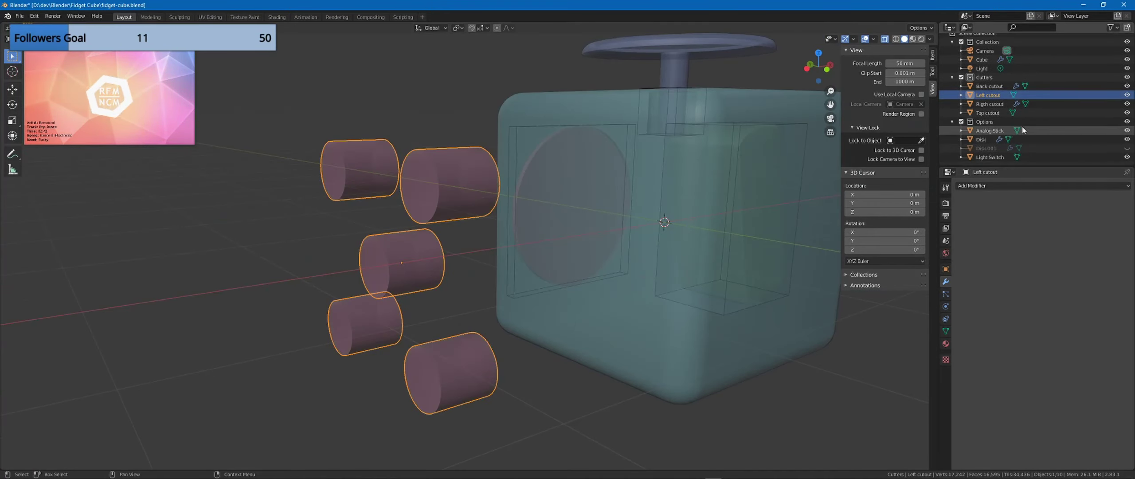
Step: Display Left cutout as Bounds and move it along X into the cube's side, to about X -0.83 m
click(945, 269)
drag(1076, 410, 1064, 449)
middle_drag(756, 344, 776, 328)
key(g)
key(x)
click(758, 284)
middle_drag(758, 284, 661, 297)
key(g)
key(x)
click(651, 303)
shift+middle_drag(507, 293, 476, 339)
Step: Rename the cube's Boolean modifier for the back cutout to Boolean Back
click(475, 339)
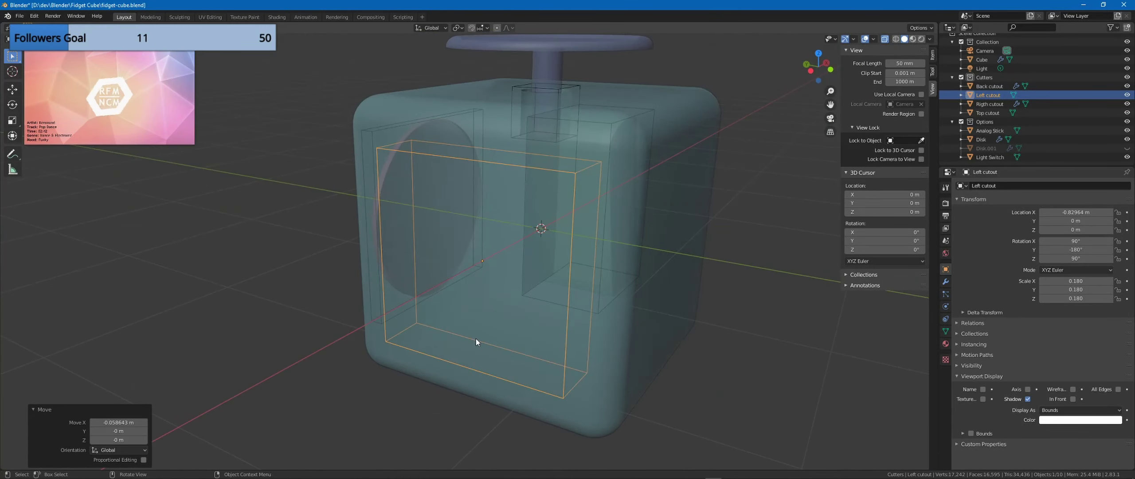
click(945, 282)
click(962, 214)
click(962, 215)
click(962, 230)
click(1028, 246)
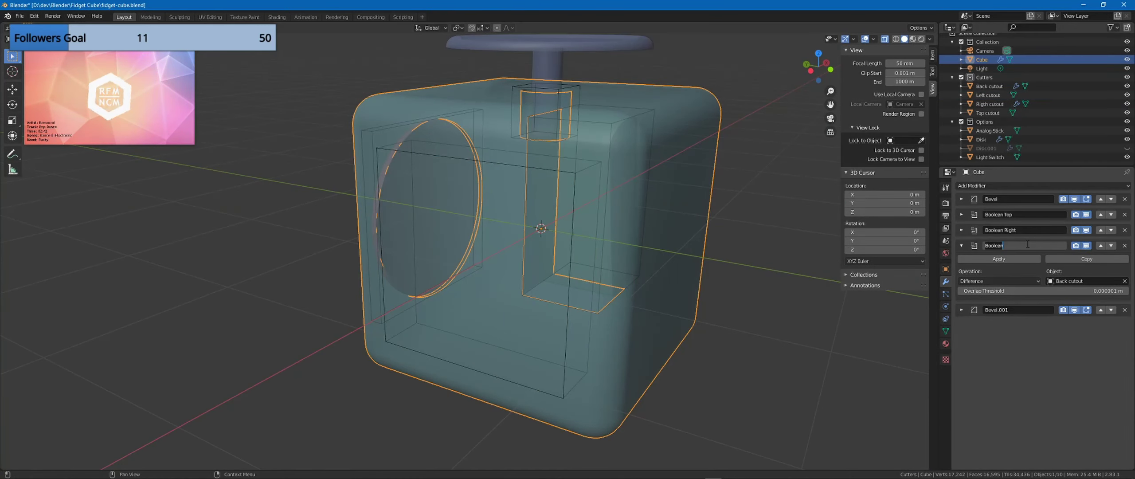
Step: Copy the Boolean Back modifier, name the copy Boolean Left and set its object to Left cutout
click(1079, 261)
click(962, 245)
click(1023, 259)
key(BackSpace)
click(1054, 297)
click(1038, 346)
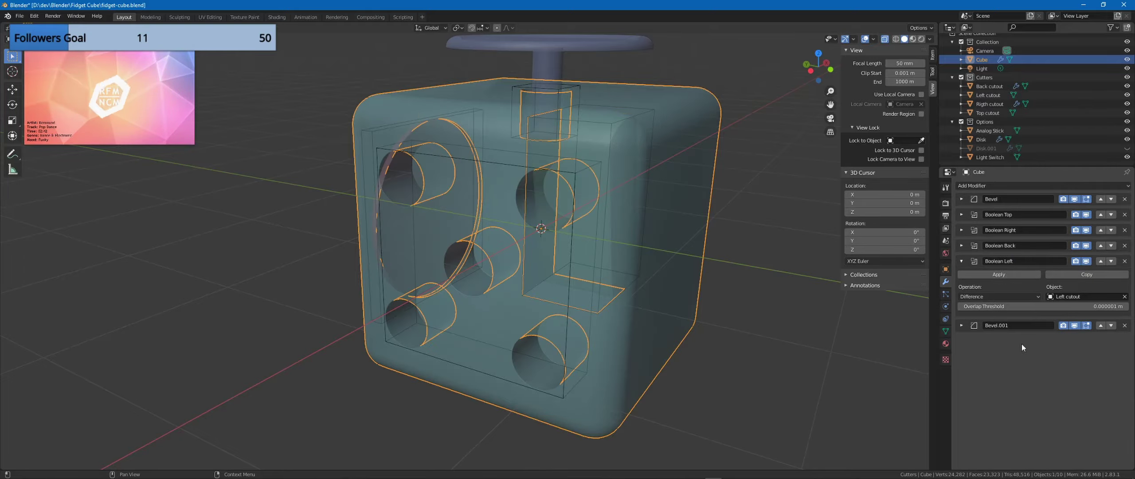
Step: Duplicate Left cutout in place and set the copy's viewport display to Textured
middle_drag(665, 310, 750, 298)
scroll(593, 338, up, 8)
key(alt+z)
click(734, 154)
mouse_move(670, 224)
middle_down()
mouse_move(668, 238)
mouse_move(679, 235)
middle_up()
scroll(680, 217, down, 8)
key(shift+d)
right_click(653, 238)
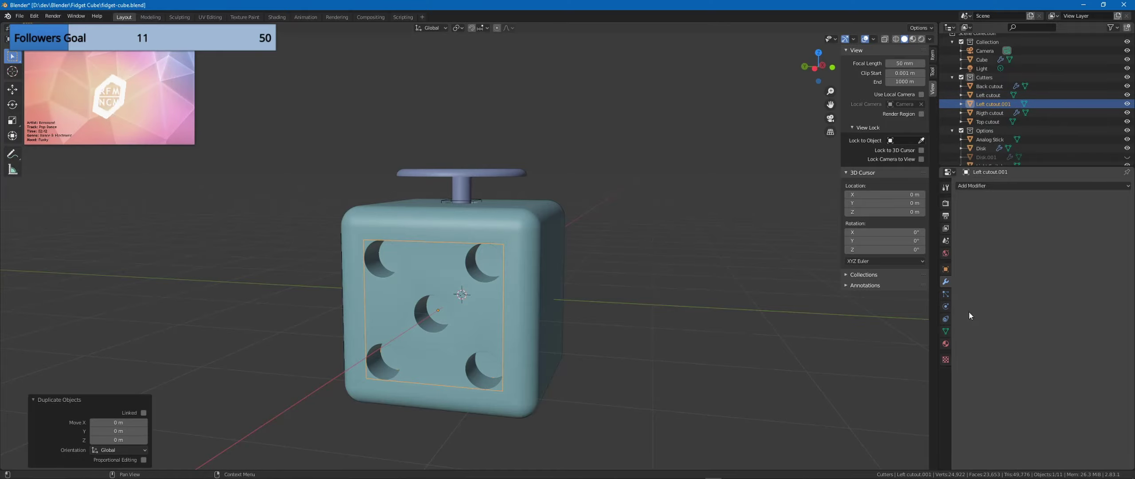
click(945, 268)
click(1076, 410)
click(1059, 458)
Step: Move the duplicated cylinders about 0.09 m along negative X so they protrude as buttons, and enable Auto Smooth on them
middle_drag(794, 368, 705, 349)
key(g)
key(x)
click(616, 351)
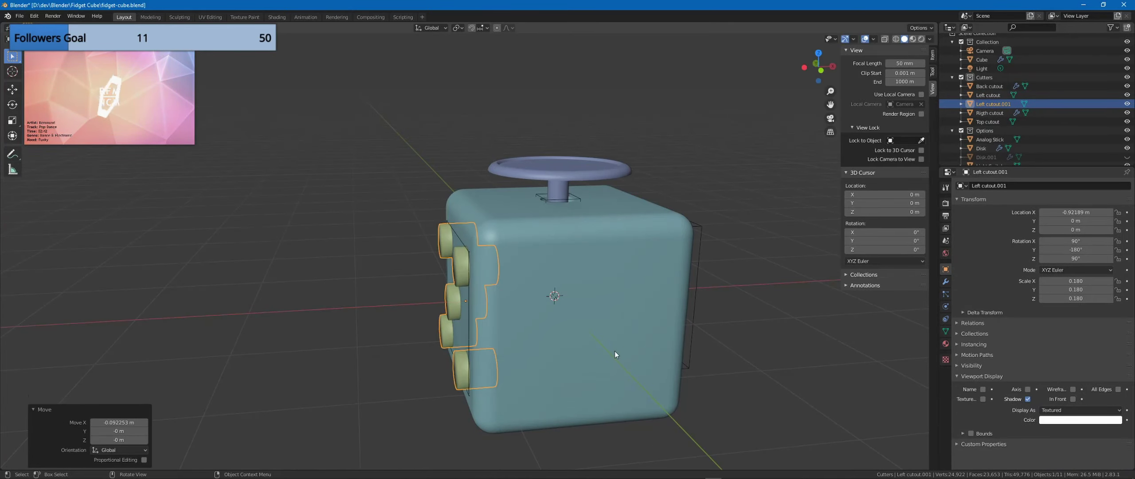
middle_drag(614, 351, 674, 364)
click(946, 332)
click(972, 349)
Step: Scale one upper corner button's mesh to 0.97 in Y and Z to leave a gap around it
middle_drag(661, 330, 614, 321)
scroll(613, 321, up, 6)
middle_drag(422, 297, 603, 309)
scroll(577, 335, down, 6)
scroll(589, 339, up, 4)
middle_drag(652, 288, 598, 222)
scroll(575, 250, up, 2)
key(Tab)
key(alt+z)
key(alt+a)
scroll(644, 244, down, 2)
drag(453, 164, 563, 254)
scroll(507, 208, up, 4)
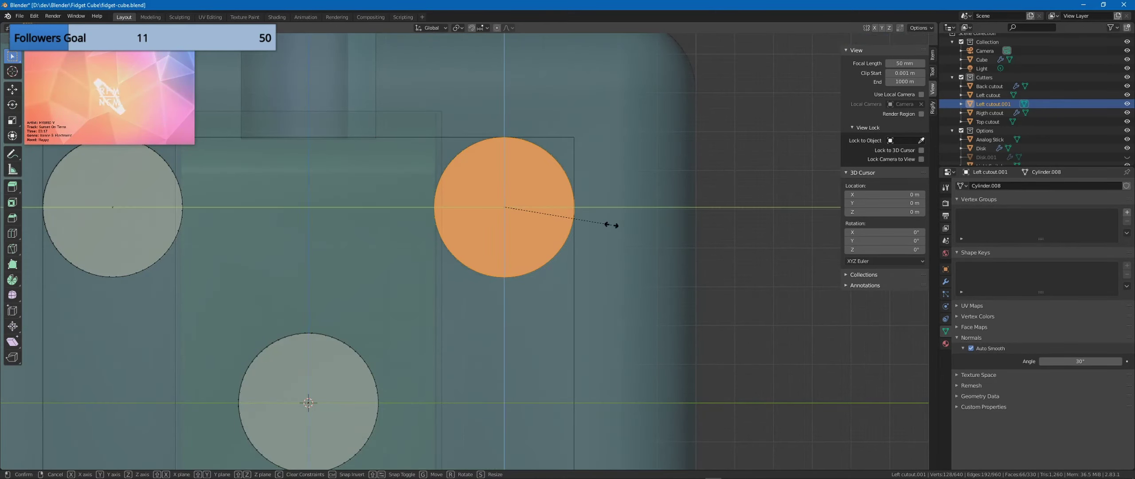
click(608, 225)
middle_drag(608, 225, 642, 225)
scroll(645, 238, down, 4)
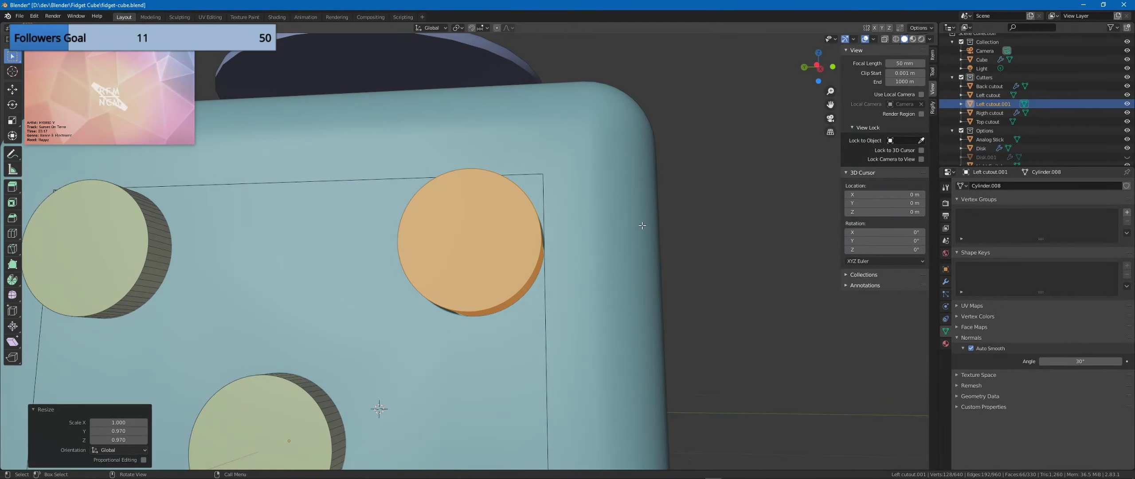
Step: Scale the other upper corner button and the centre button to 0.97, excluding the X axis
scroll(643, 225, down, 4)
middle_drag(599, 253, 548, 250)
key(alt+z)
drag(390, 191, 496, 271)
middle_drag(495, 271, 495, 258)
drag(490, 279, 581, 379)
key(s)
key(shift+x)
key(period)
key(9)
key(7)
key(Return)
Step: Scale each of the two lower corner buttons to 0.97, excluding the X axis
shift+middle_drag(581, 391, 612, 306)
drag(419, 299, 514, 386)
key(s)
key(shift+x)
key(period)
key(9)
key(7)
key(Return)
drag(618, 298, 738, 405)
key(s)
key(shift+x)
key(period)
key(9)
key(7)
key(Return)
key(alt+z)
middle_drag(738, 405, 696, 421)
shift+middle_drag(537, 221, 453, 276)
scroll(507, 277, up, 5)
click(453, 276)
click(390, 293)
shift+middle_drag(390, 293, 452, 297)
scroll(213, 337, up, 4)
shift+click(240, 164)
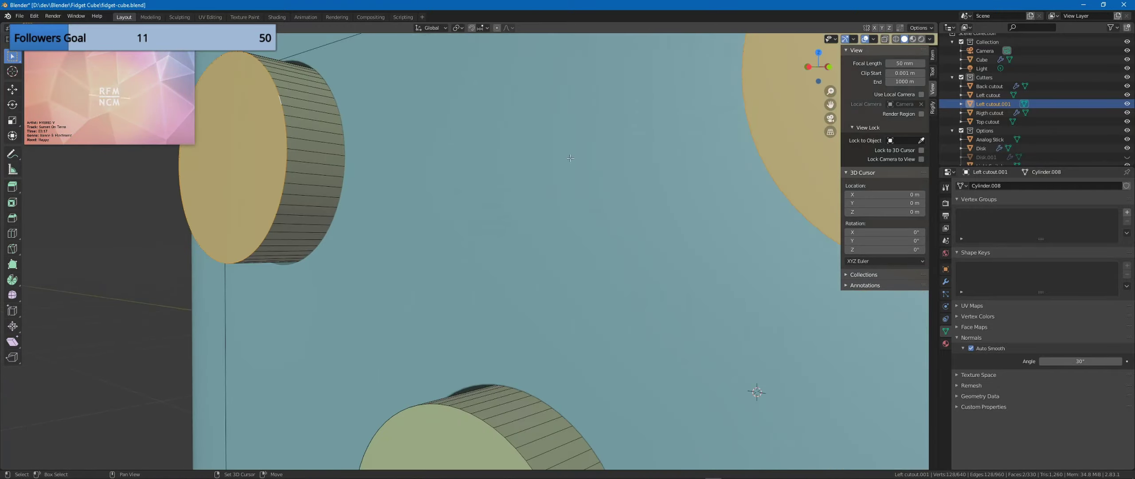
shift+click(479, 436)
shift+middle_drag(479, 437, 699, 133)
shift+click(417, 444)
middle_drag(279, 262, 390, 266)
shift+click(527, 324)
scroll(452, 306, down, 3)
middle_drag(527, 324, 403, 317)
right_click(462, 285)
Step: Apply the scale of the five-button object
key(Tab)
key(ctrl+a)
key(s)
key(Tab)
key(Tab)
Step: Add a Bevel modifier to the five-button object
click(945, 282)
click(975, 185)
click(946, 228)
click(1124, 199)
click(1042, 186)
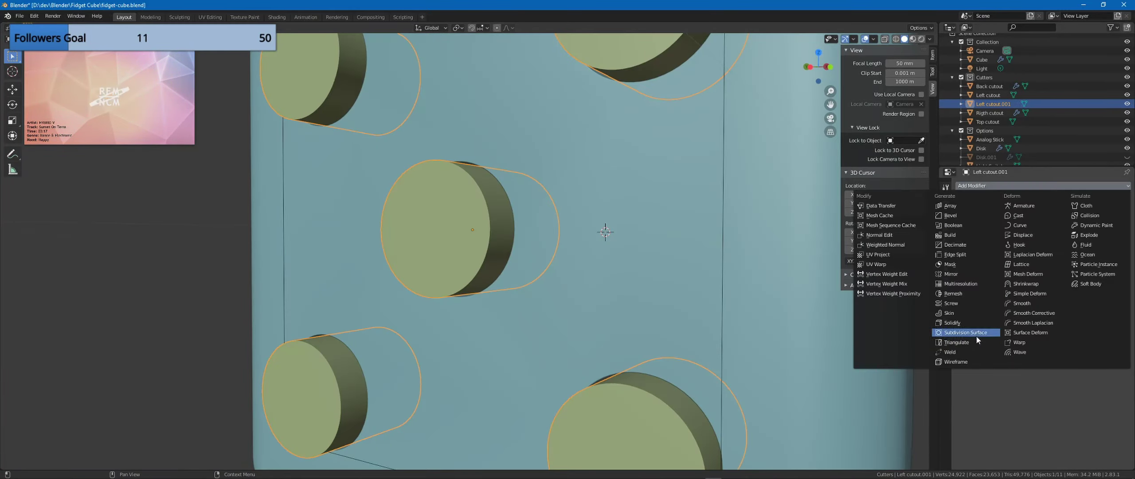
click(969, 215)
Step: Limit the buttons' bevel by Angle, use the Width type and set 10 segments to round their edges
middle_drag(621, 248, 629, 292)
click(1023, 342)
click(1021, 234)
drag(1038, 273, 1099, 273)
middle_drag(709, 226, 534, 266)
scroll(798, 222, down, 4)
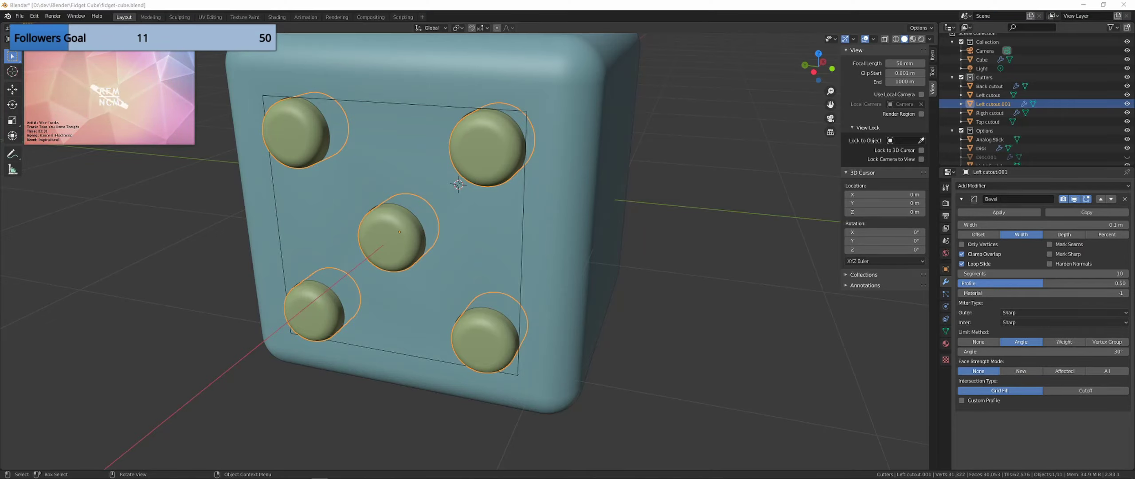
middle_drag(541, 198, 361, 231)
scroll(362, 231, down, 3)
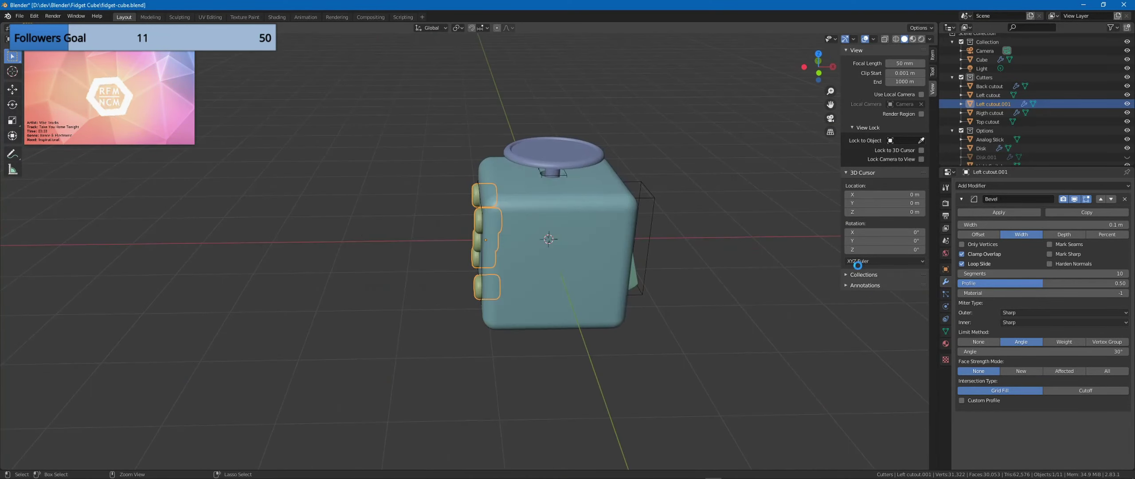
click(961, 199)
click(669, 236)
middle_drag(669, 236, 618, 225)
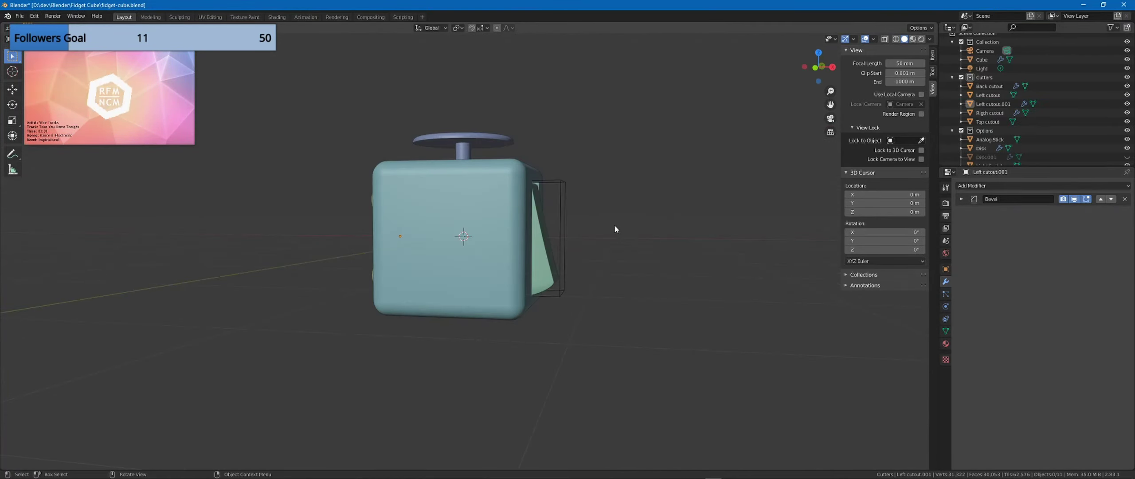
Step: Add a UV sphere, scale it down and move it about 0.48 m along negative X
key(shift+a)
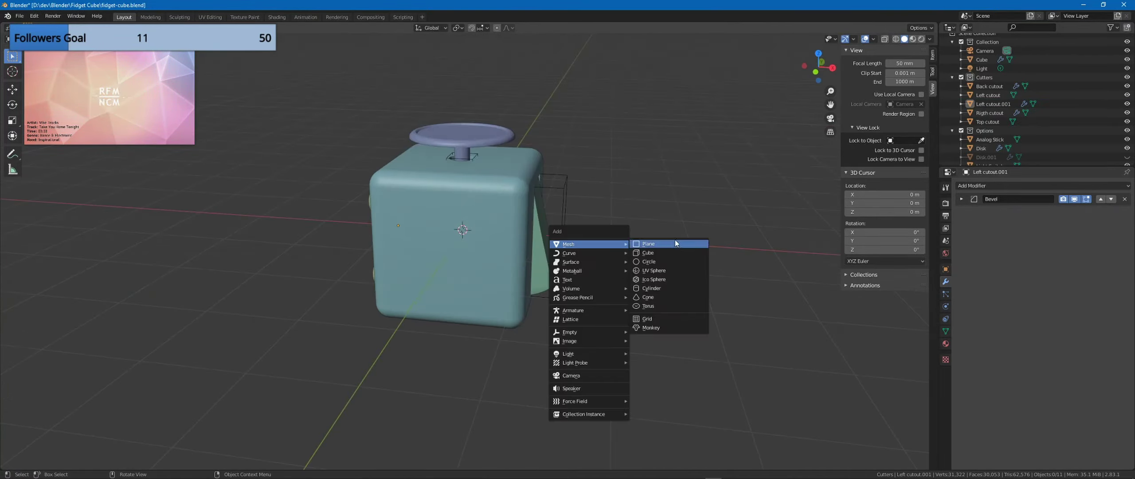
click(675, 240)
key(KP_1)
key(s)
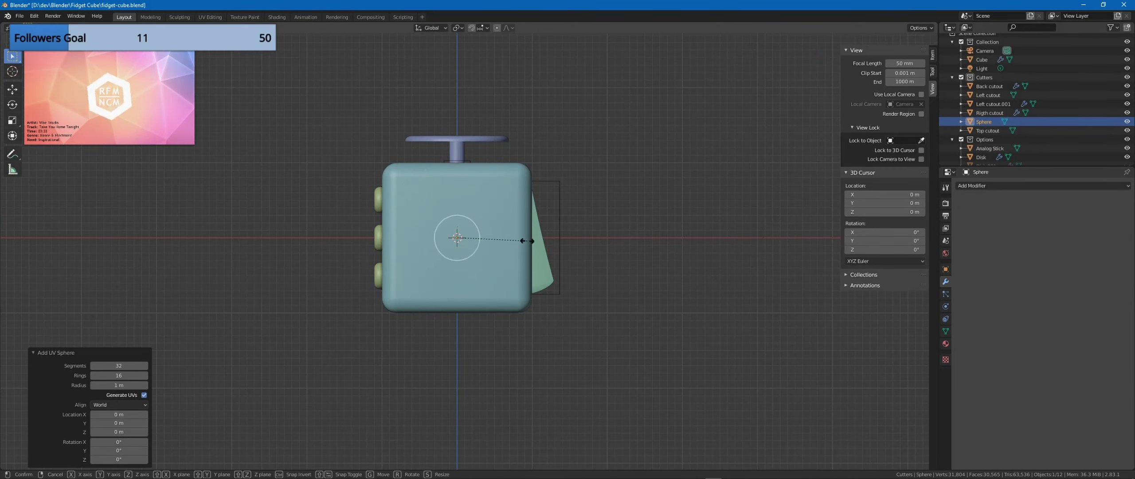
click(521, 236)
key(g)
click(614, 247)
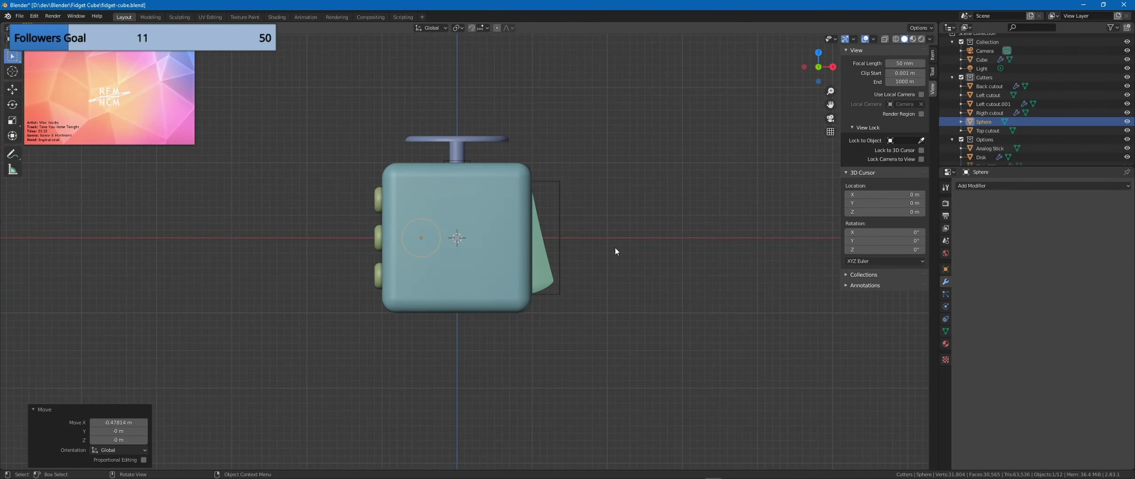
Step: Move the sphere about 0.89 m along negative Y so it sits partly in the cube's front face, and adjust its scale to about 0.27
key(KP_3)
key(g)
key(y)
click(725, 263)
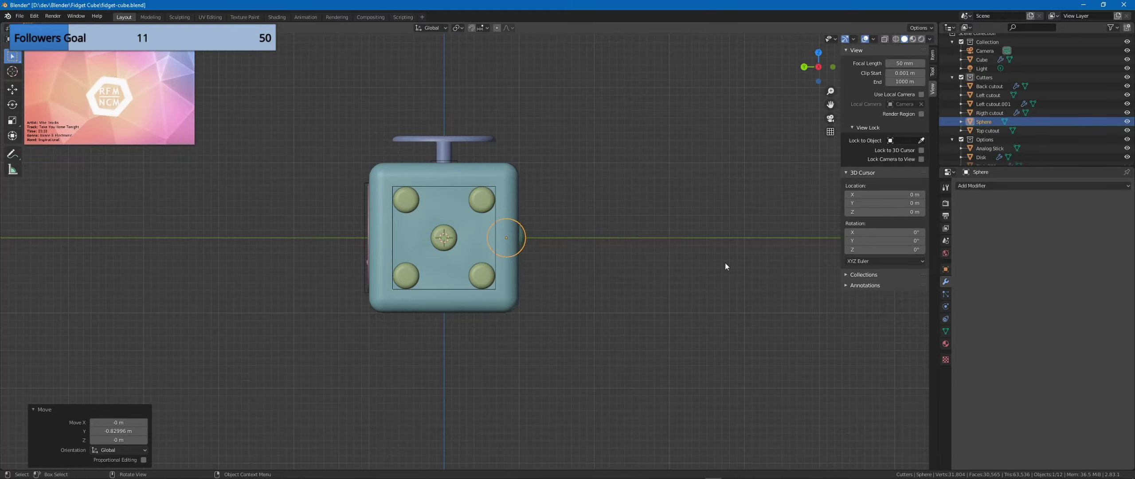
key(g)
key(y)
click(692, 261)
scroll(679, 262, up, 5)
middle_drag(652, 262, 682, 266)
key(g)
key(y)
click(664, 264)
key(s)
click(659, 226)
Step: Move the Left cutout.001 buttons object into the Options collection and rename it Clicky Buttons
mouse_move(685, 226)
middle_down()
mouse_move(600, 229)
mouse_move(703, 222)
middle_up()
click(997, 104)
scroll(997, 103, down, 1)
drag(994, 87, 987, 122)
text(Buttons)
key(Return)
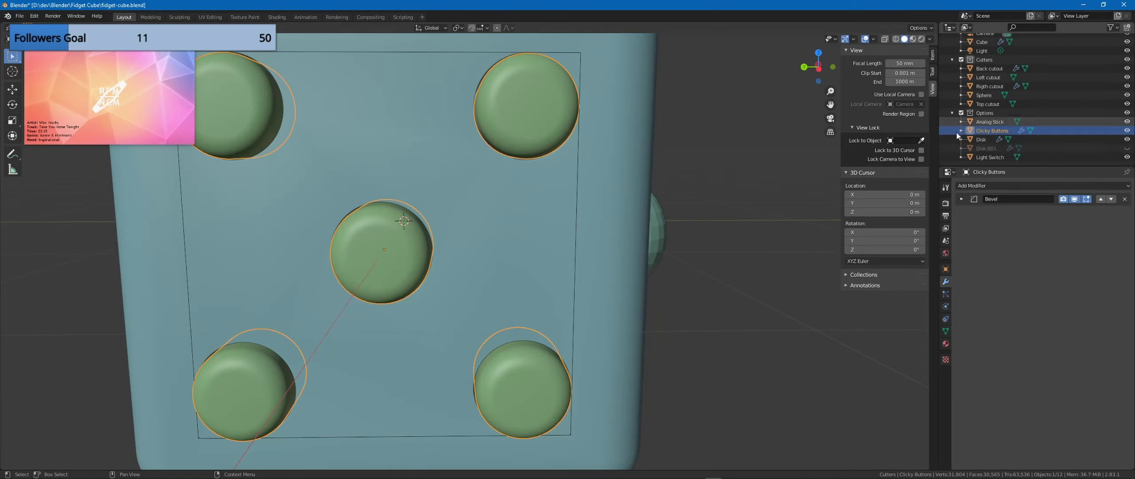
Step: Rename the sphere as Front cutout 1
click(984, 95)
text(Front cutout 1)
key(Return)
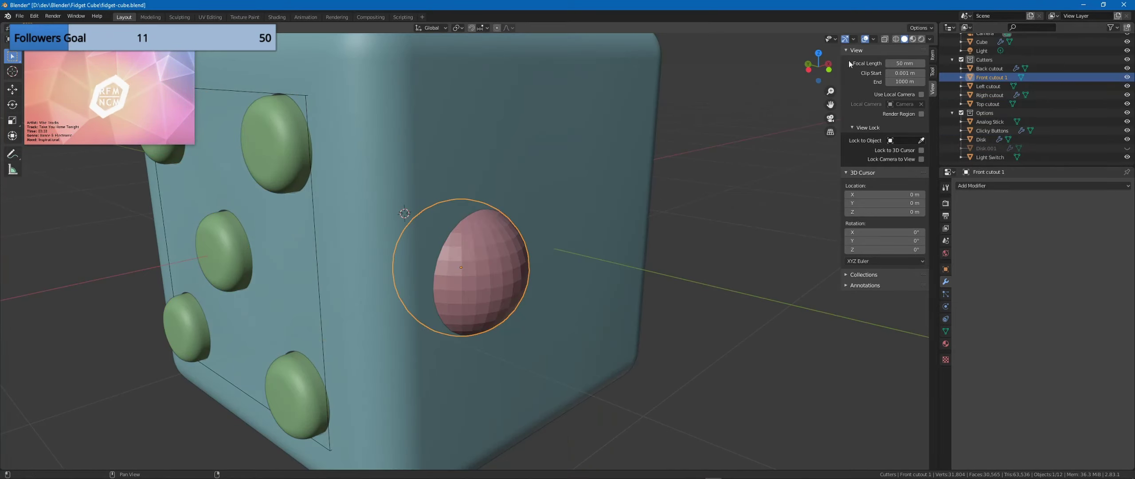
Step: Add a Subdivision Surface modifier to the Front cutout 1 sphere and shade it smooth
middle_drag(657, 212, 630, 213)
click(1020, 187)
click(954, 320)
click(1037, 253)
right_click(512, 252)
click(514, 254)
Step: Set the Front cutout 1 sphere to display as Bounds in the viewport
middle_drag(682, 265, 660, 266)
middle_drag(577, 263, 610, 262)
click(945, 269)
click(1073, 410)
click(1068, 421)
Step: Copy the cube's Boolean Left modifier, name the copy Boolean Front 1 and set its object to Front cutout 1
click(982, 43)
click(946, 282)
click(1059, 277)
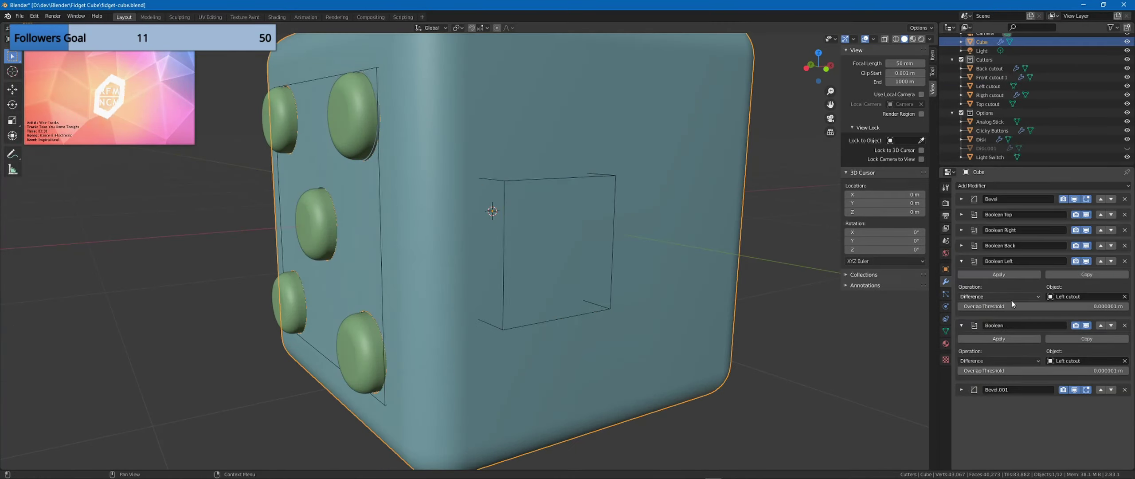
key(Return)
click(1073, 361)
click(1064, 417)
middle_drag(827, 369, 807, 357)
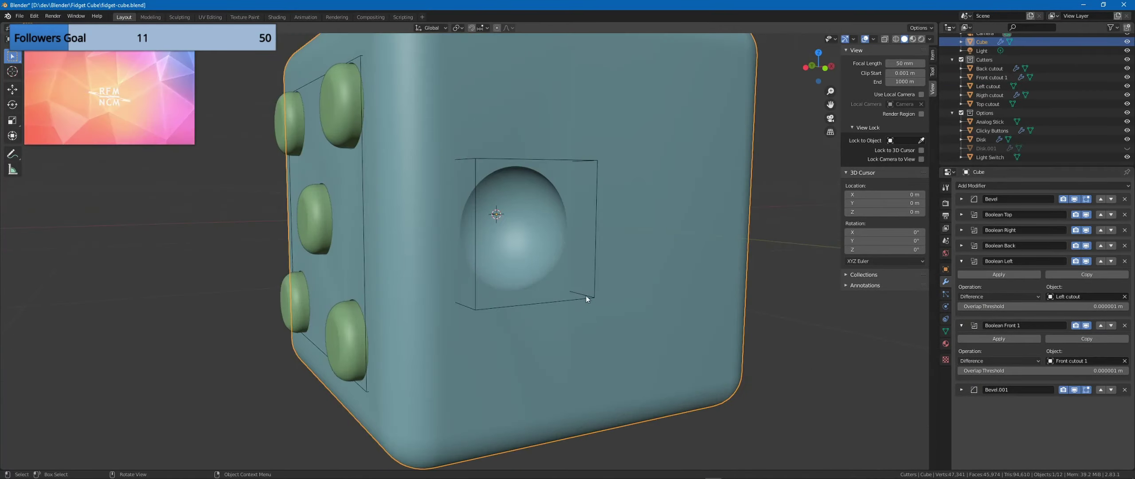
Step: Duplicate the front cutout sphere in place, display the copy as Textured and scale it down slightly to about 0.267
click(585, 296)
key(shift+d)
right_click(828, 310)
click(945, 269)
click(1064, 411)
click(1064, 448)
key(s)
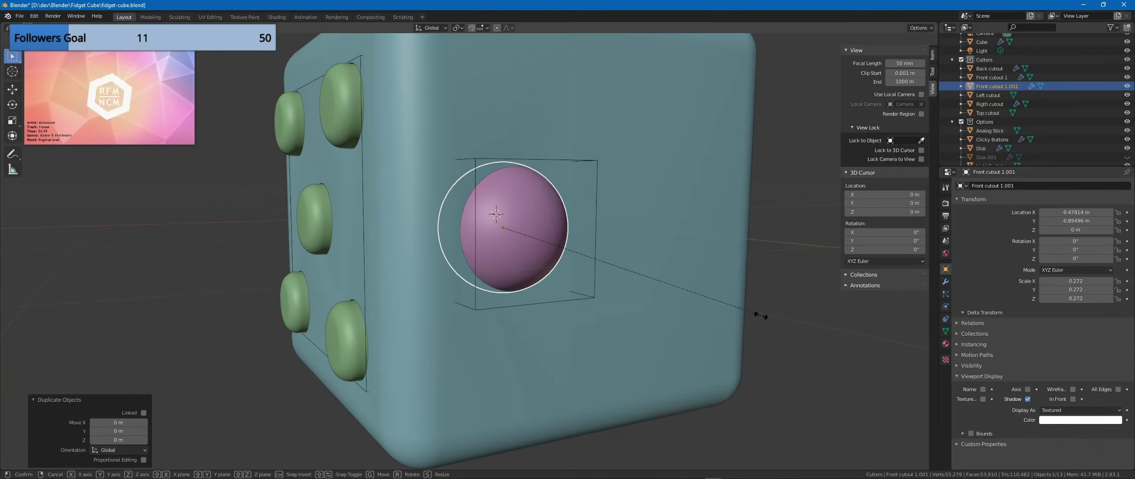
click(759, 314)
alt+middle_drag(755, 312, 479, 300)
scroll(555, 300, up, 6)
scroll(555, 299, down, 3)
scroll(552, 282, down, 5)
Step: Rename the duplicated sphere as Rolly Ball and move it into the Options collection
double_click(998, 87)
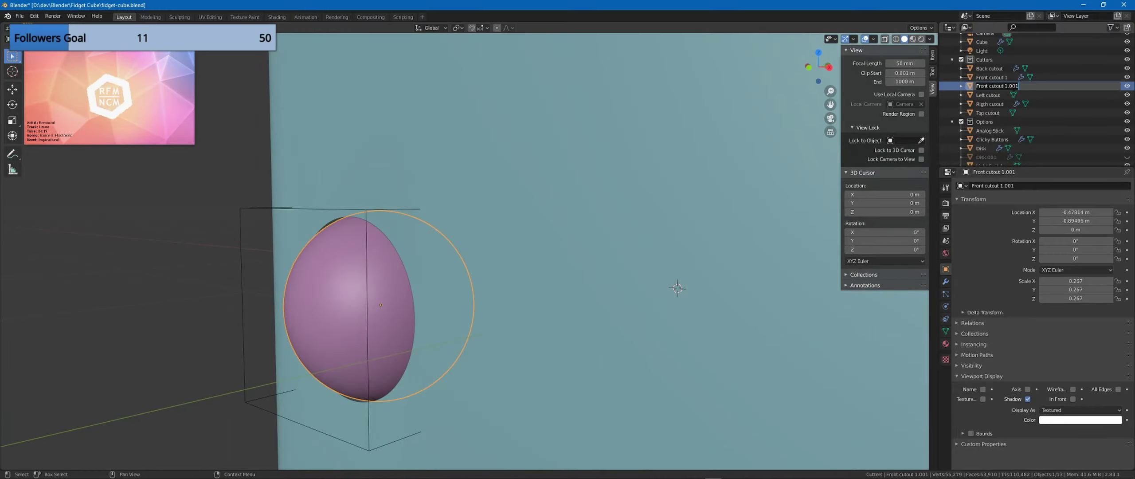
text(Rolly Bally)
key(Return)
drag(988, 104, 988, 121)
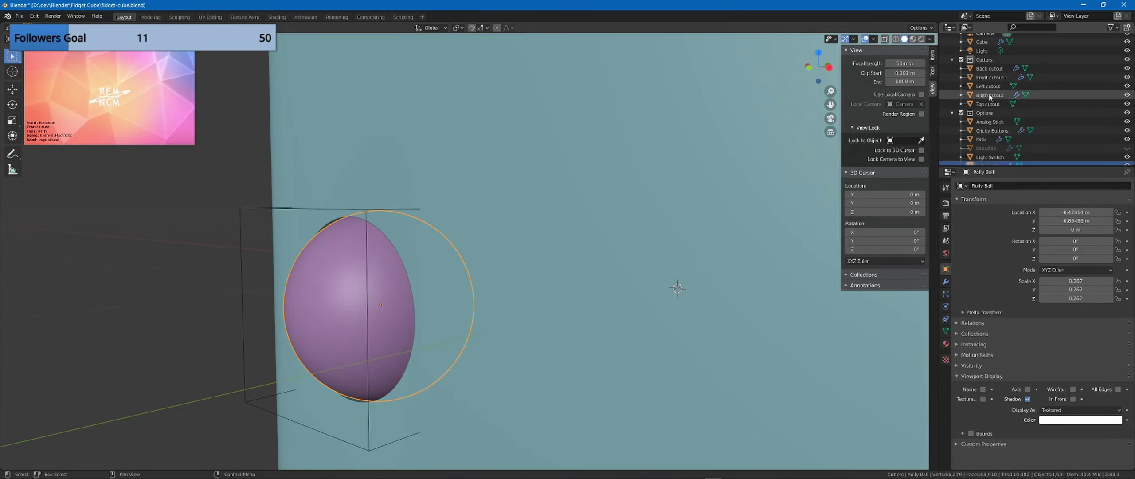
scroll(590, 147, down, 5)
Step: Deselect the ball and save the file
middle_drag(589, 146, 624, 157)
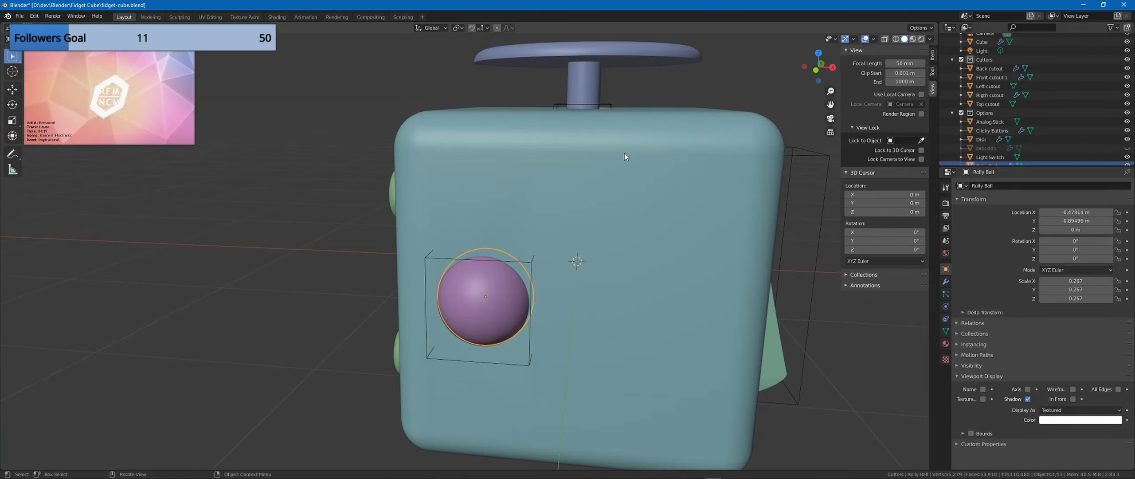
scroll(1014, 112, down, 1)
click(392, 98)
middle_drag(393, 97, 391, 96)
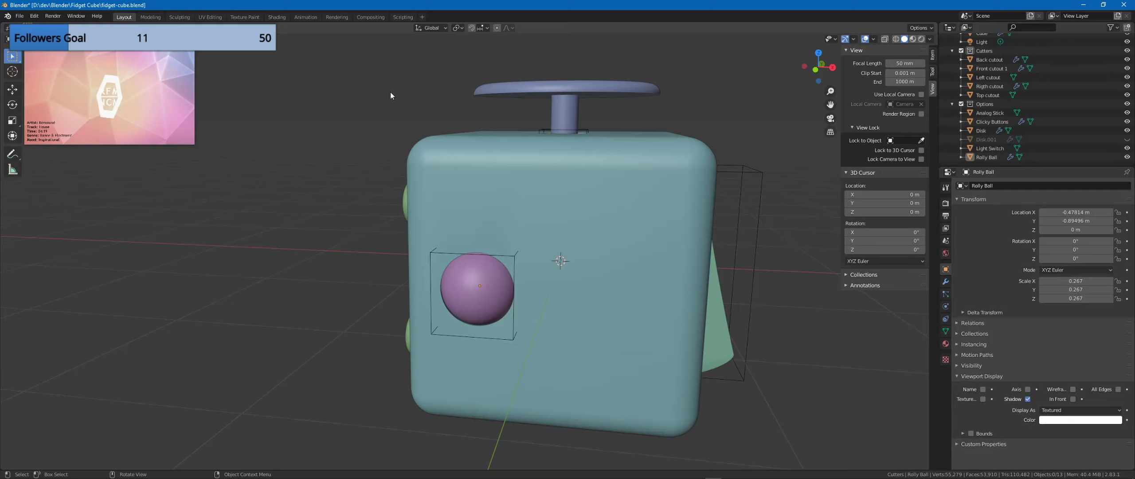
middle_drag(391, 92, 595, 194)
key(n)
scroll(595, 195, down, 3)
key(shift+a)
key(ctrl+s)
Step: Add a 16-vertex cylinder and move it about 3.35 m along negative X, clear of the cube
key(shift+a)
mouse_move(476, 224)
click(523, 267)
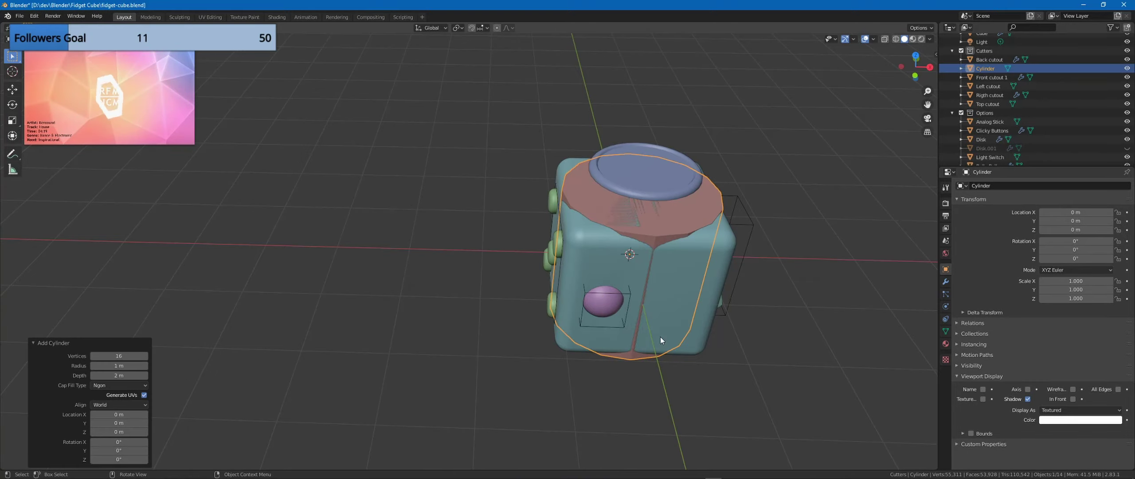
key(g)
key(x)
click(410, 255)
Step: Delete the cylinder's lower ring of vertices so only the flat 16-sided top face is left
shift+middle_drag(447, 238, 583, 268)
scroll(583, 279, up, 2)
key(KP_7)
key(Tab)
shift+middle_drag(701, 267, 618, 137)
key(alt+z)
key(1)
drag(293, 284, 600, 350)
key(x)
click(599, 349)
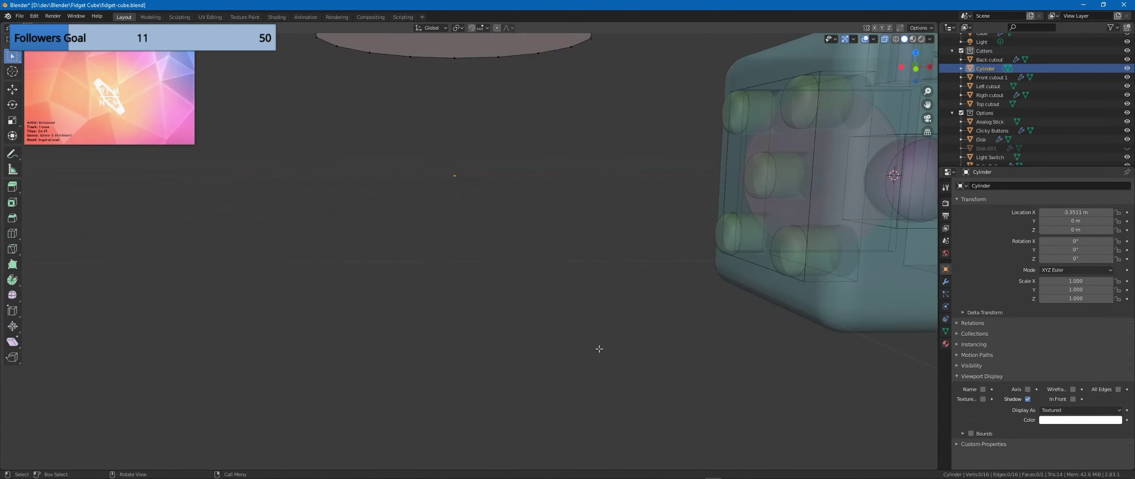
key(KP_1)
key(n)
key(KP_7)
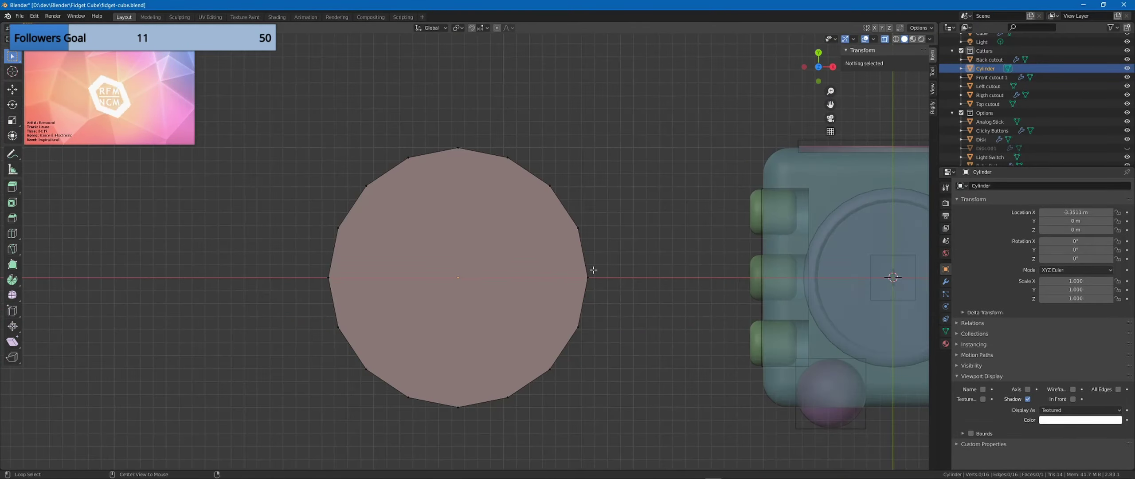
scroll(594, 270, up, 3)
shift+middle_drag(492, 252, 605, 226)
key(2)
shift+click(700, 301)
shift+click(666, 151)
shift+click(536, 66)
shift+click(384, 97)
shift+click(298, 225)
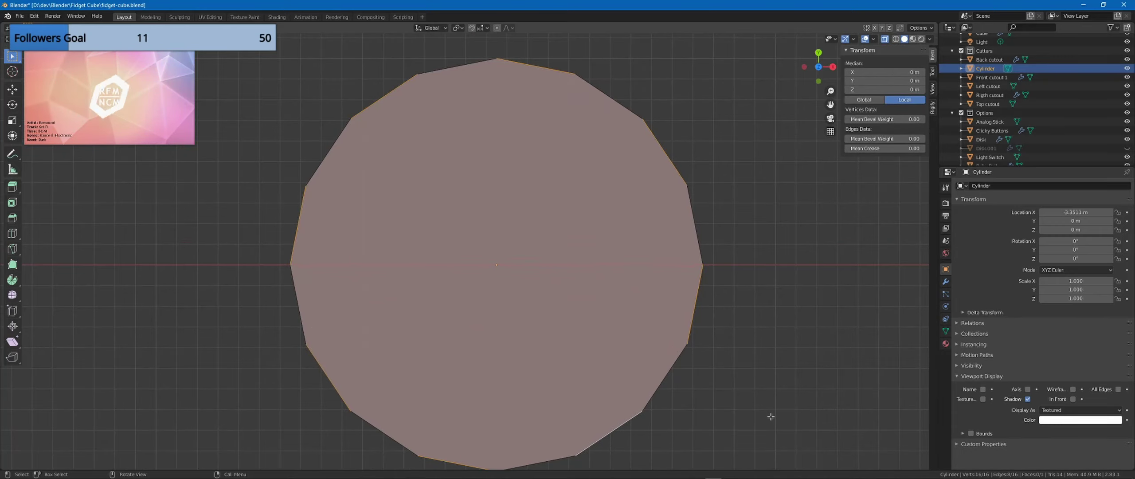
key(e)
right_click(755, 398)
key(s)
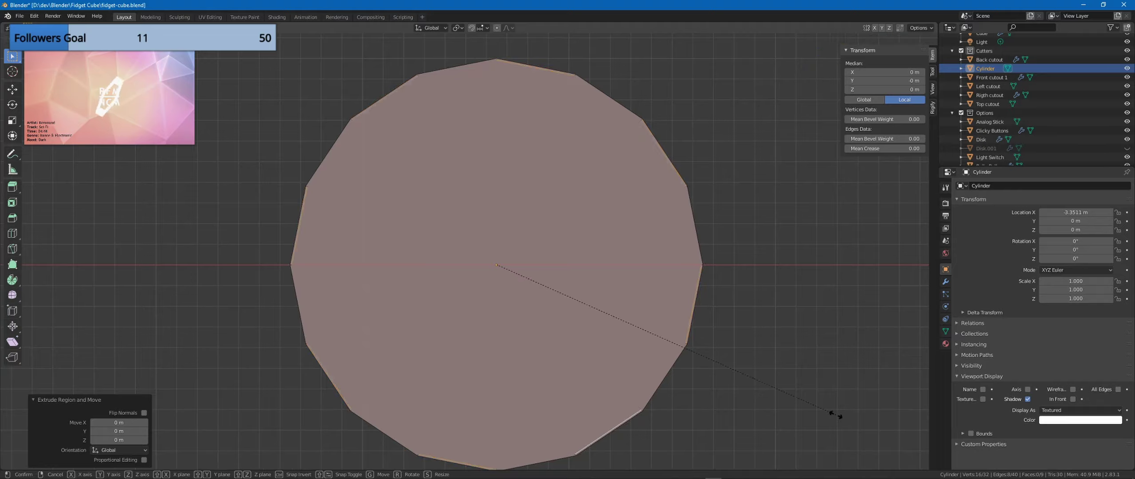
right_click(736, 387)
key(x)
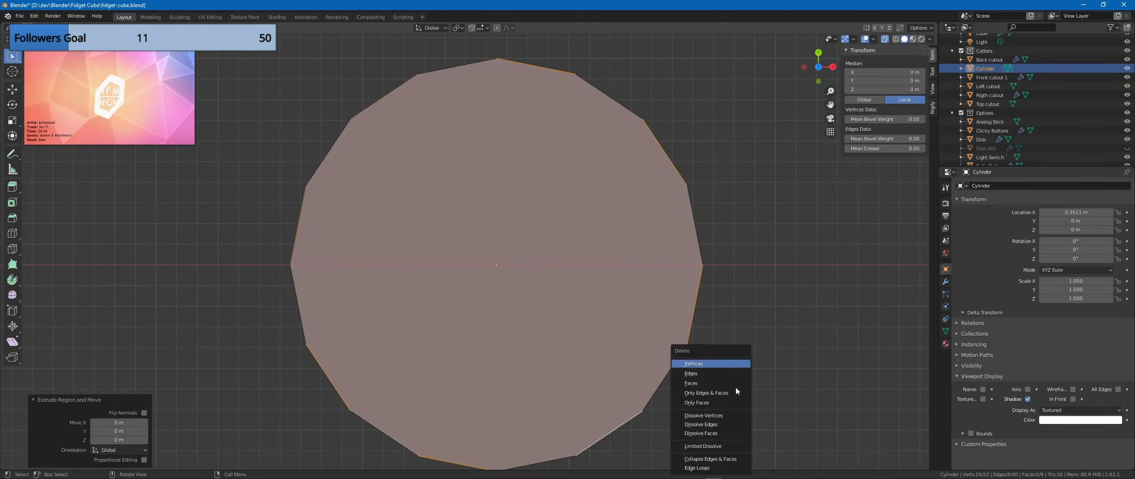
click(710, 363)
Step: Inset the 16-sided face evenly, leaving a ring of 16 quads around a smaller central face
middle_drag(595, 351, 572, 320)
scroll(572, 320, down, 4)
key(a)
scroll(572, 319, up, 3)
key(i)
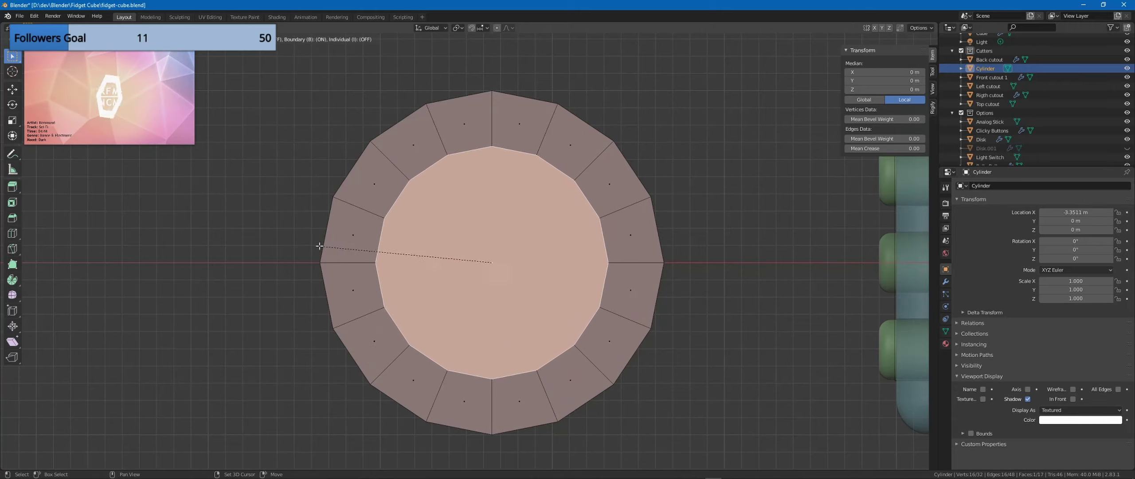
click(727, 330)
click(634, 234)
shift+click(576, 145)
shift+click(466, 122)
shift+click(372, 182)
shift+click(351, 291)
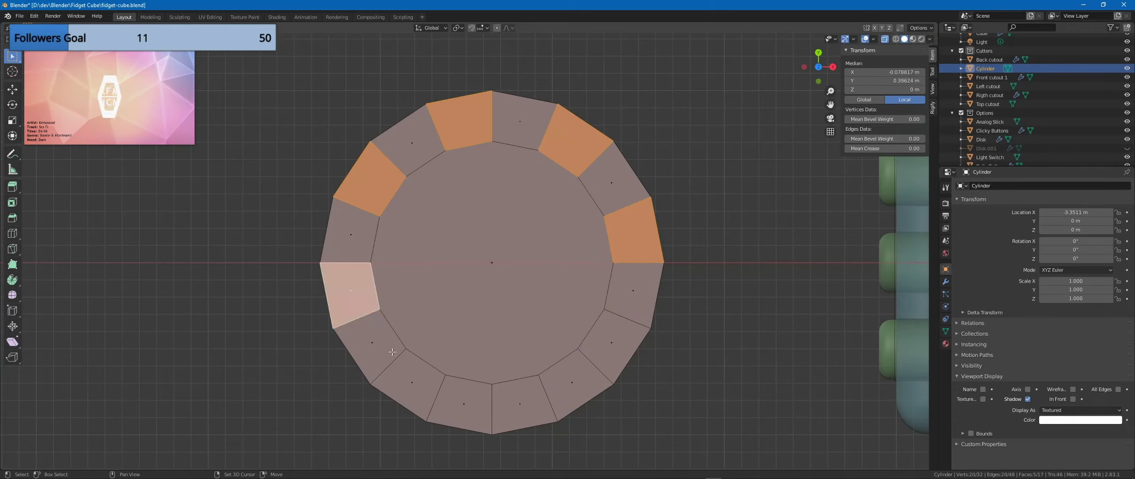
shift+click(412, 382)
shift+click(520, 403)
shift+click(612, 343)
key(x)
key(2)
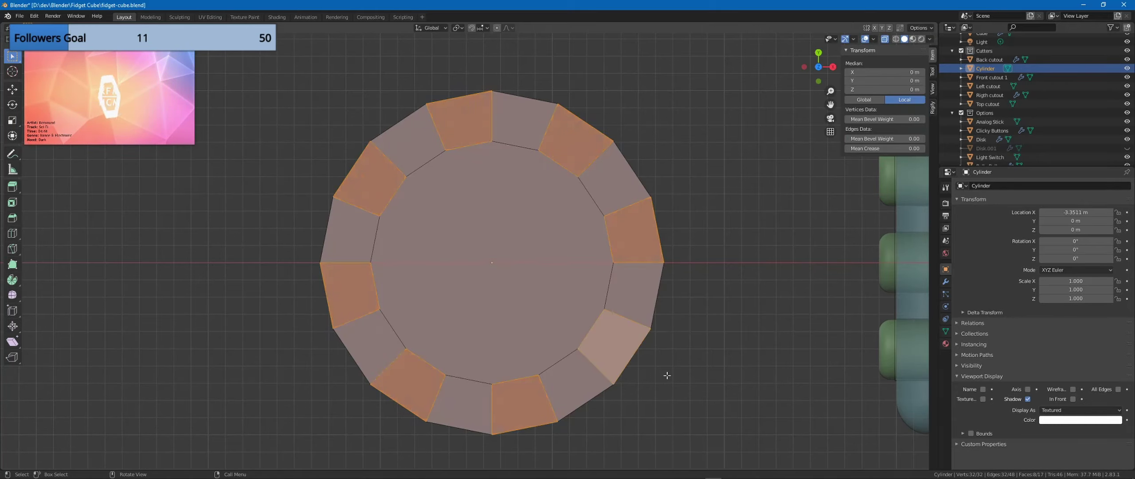
key(alt+a)
Step: Delete the outer edges of every second ring quad so eight teeth remain around the central face
click(637, 357)
shift+click(657, 230)
shift+click(399, 403)
shift+click(524, 427)
key(x)
click(579, 364)
key(ctrl+z)
key(x)
click(573, 373)
Step: Narrow the outer edge of each of the eight teeth and pull all the tips inward to shorten them
click(663, 286)
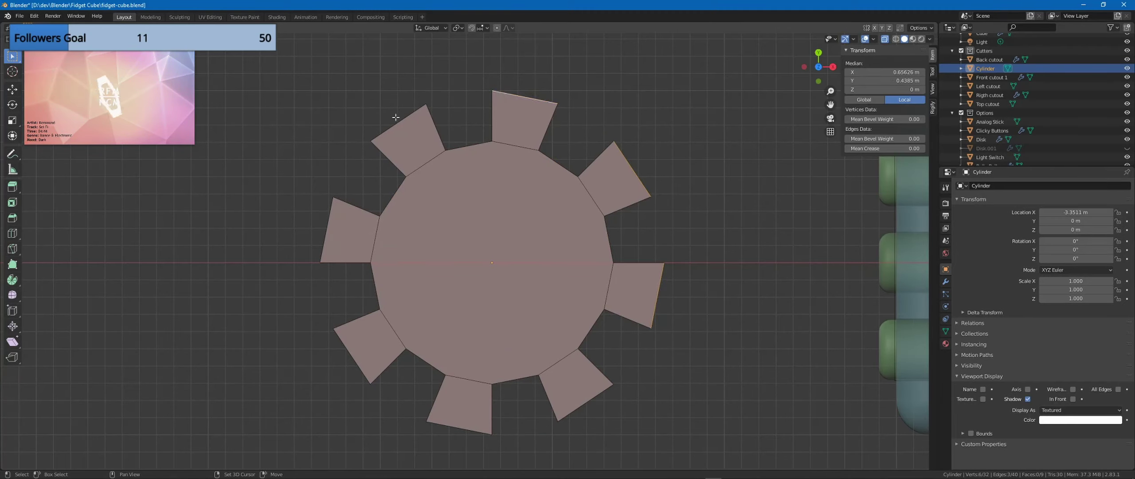
key(s)
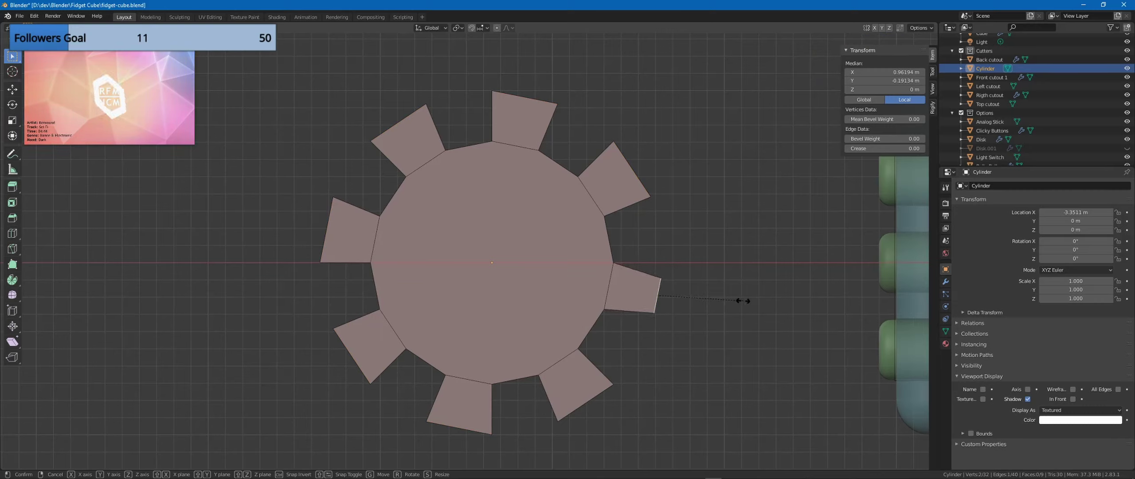
click(736, 296)
click(643, 182)
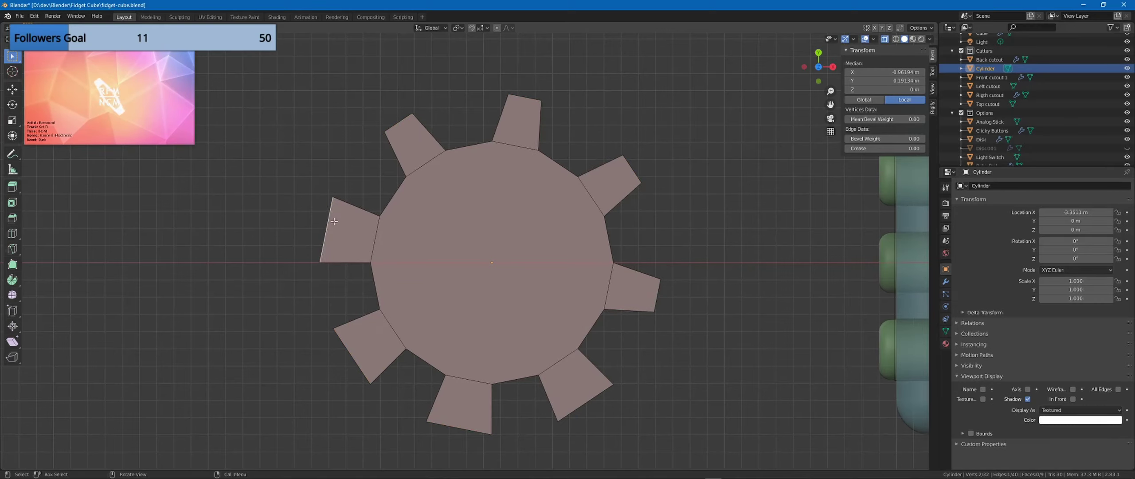
shift+click(398, 125)
key(s)
click(742, 192)
Step: Scale the root edges between the teeth slightly inward to shrink the gear's body
click(559, 165)
shift+click(469, 147)
shift+click(393, 197)
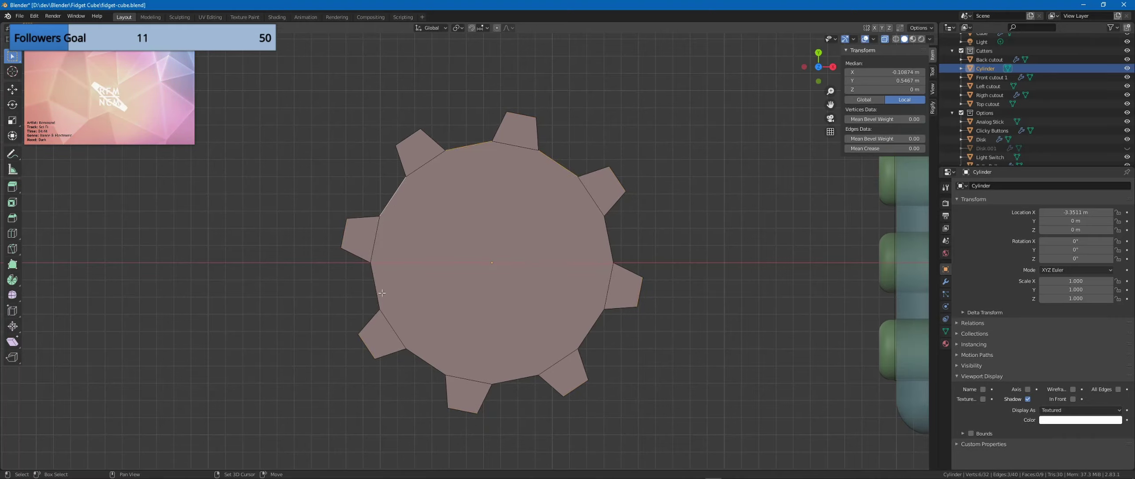
key(s)
click(687, 254)
Step: Extrude the entire flat gear to a thickness of about 0.11 m and return to solid Object Mode
key(a)
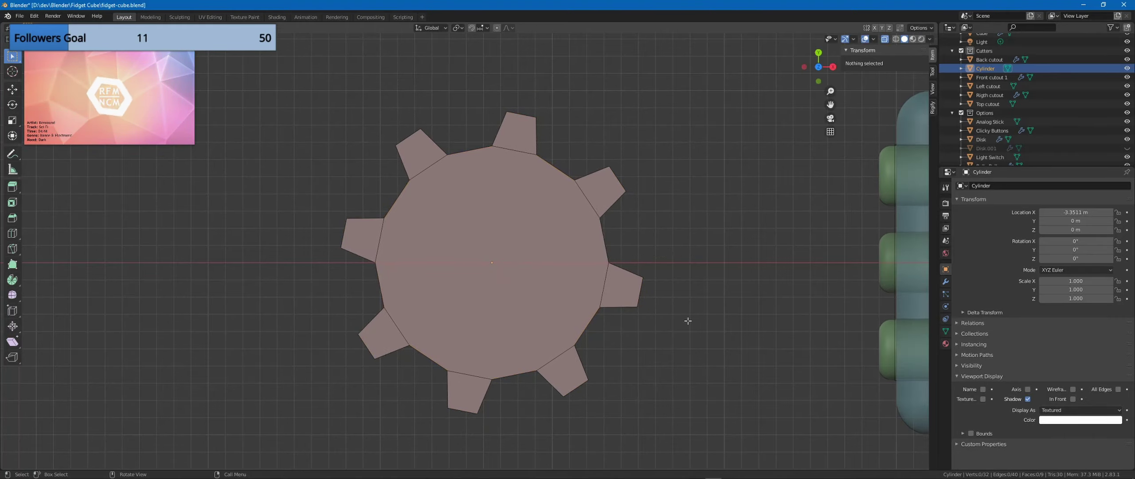
key(a)
middle_drag(687, 331, 692, 283)
key(e)
click(623, 276)
click(643, 181)
key(Tab)
key(alt+z)
Step: Add a Bevel modifier to the gear, apply its scale, set the offset to 0.01 m and increase the segments by two
middle_drag(572, 222, 754, 266)
click(945, 283)
click(976, 185)
click(967, 217)
key(ctrl+a)
click(504, 260)
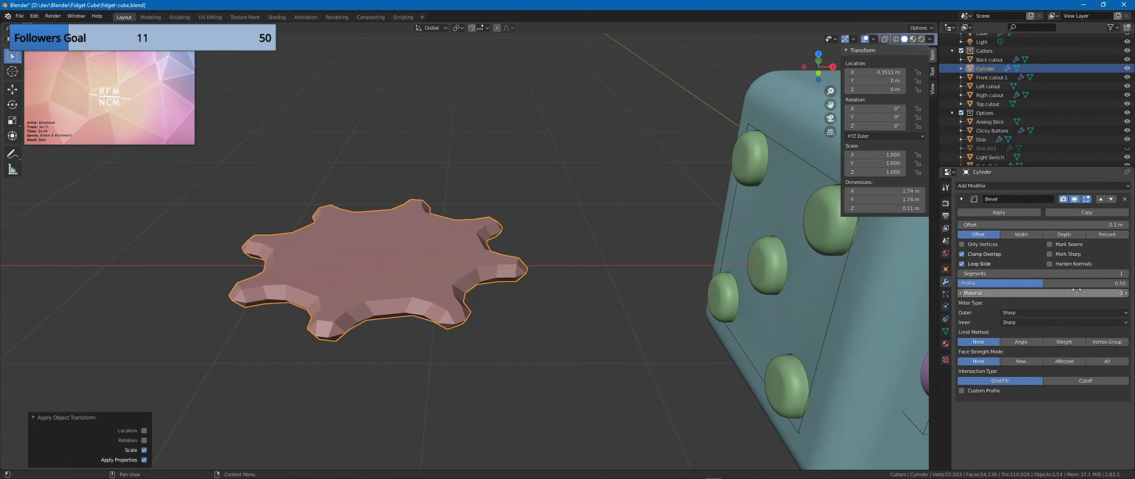
click(1117, 225)
text(.01)
key(Return)
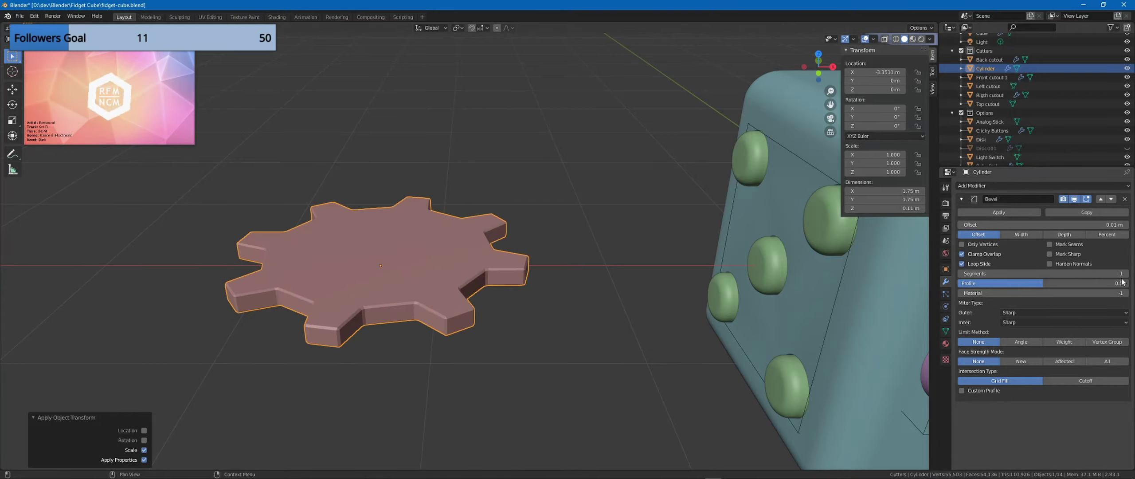
click(1127, 274)
click(1127, 274)
Step: Enable Auto Smooth at 30° on the gear mesh
middle_drag(423, 267, 514, 248)
scroll(514, 247, up, 4)
click(946, 331)
click(971, 348)
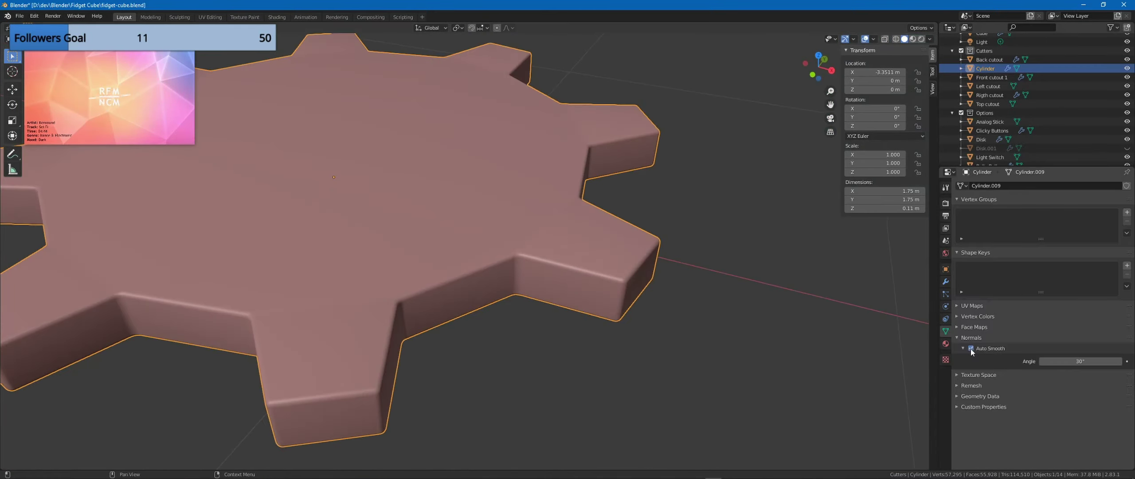
Step: Set the gear's origin to its geometry and clear its location so it sits at the world origin
scroll(691, 306, down, 6)
middle_drag(692, 306, 756, 287)
key(KP_1)
right_click(312, 298)
mouse_move(312, 298)
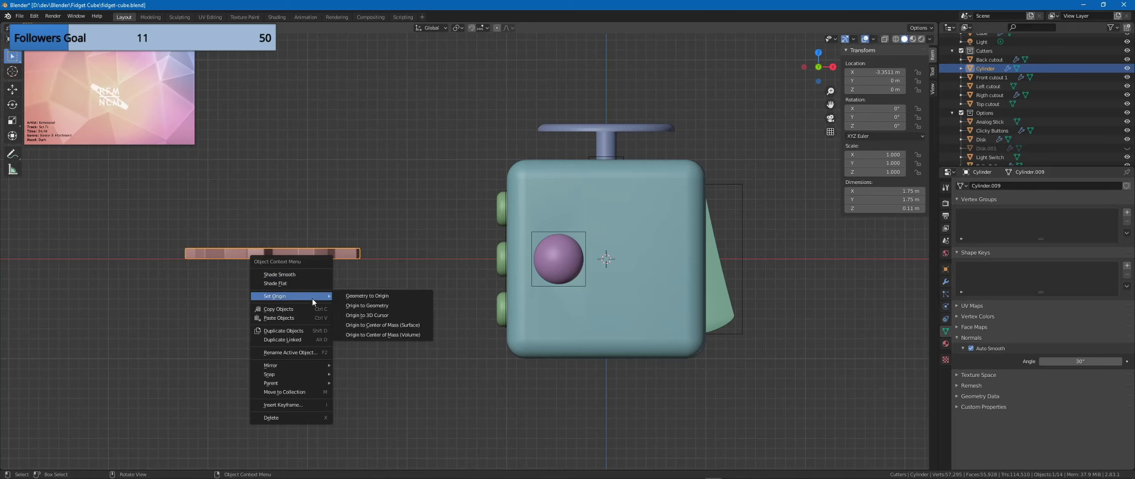
click(408, 302)
key(alt+g)
Step: Scale the gear to about 0.241 with Z at 0.832, and place it on the cube's front at X 0.405 m, Y -0.904 m
key(s)
click(633, 289)
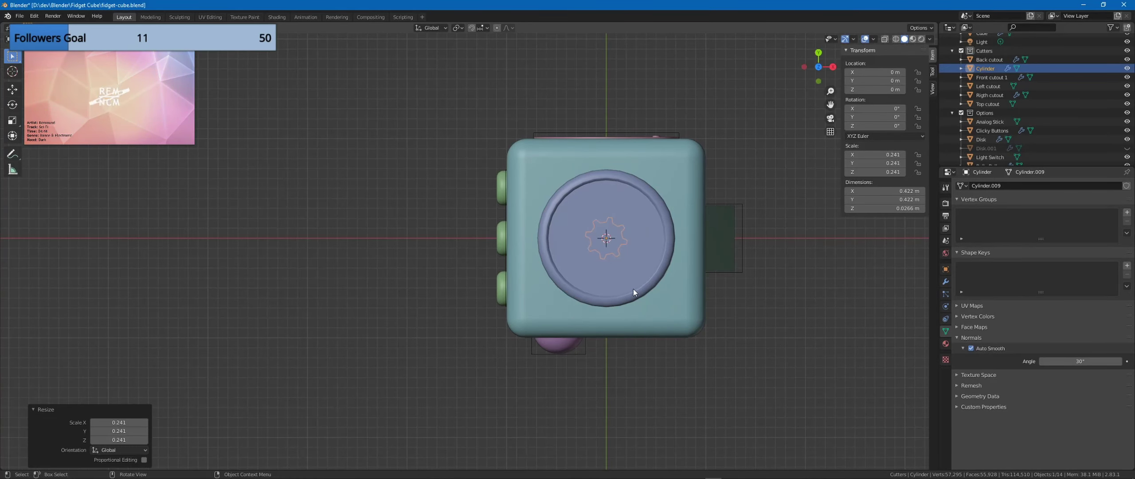
click(632, 379)
key(KP_1)
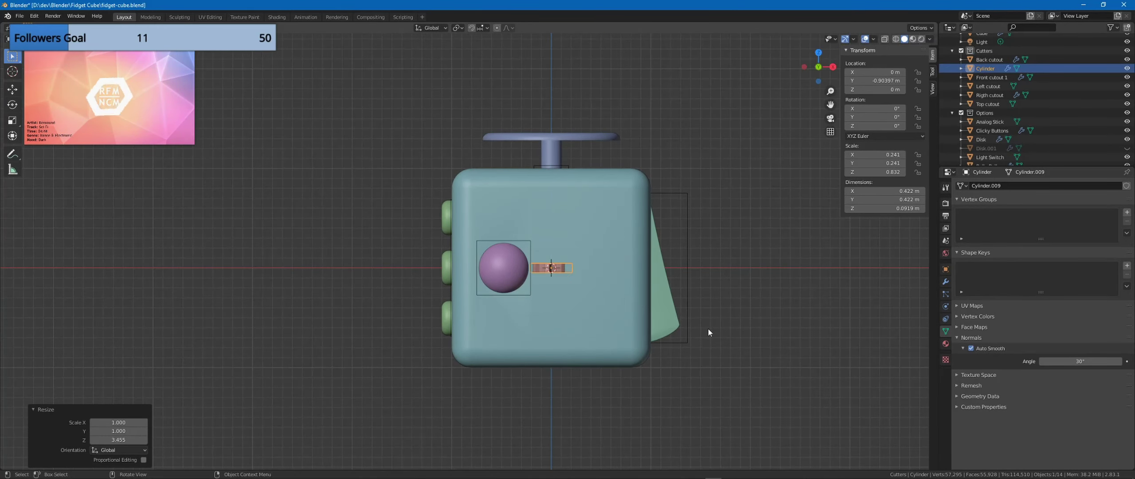
shift+middle_drag(708, 329, 476, 282)
click(578, 304)
Step: Move the gear into the Options collection, duplicate it 0.3 m above and below, and name the three Cog 1, Cog 2 and Cog 3
scroll(544, 302, up, 4)
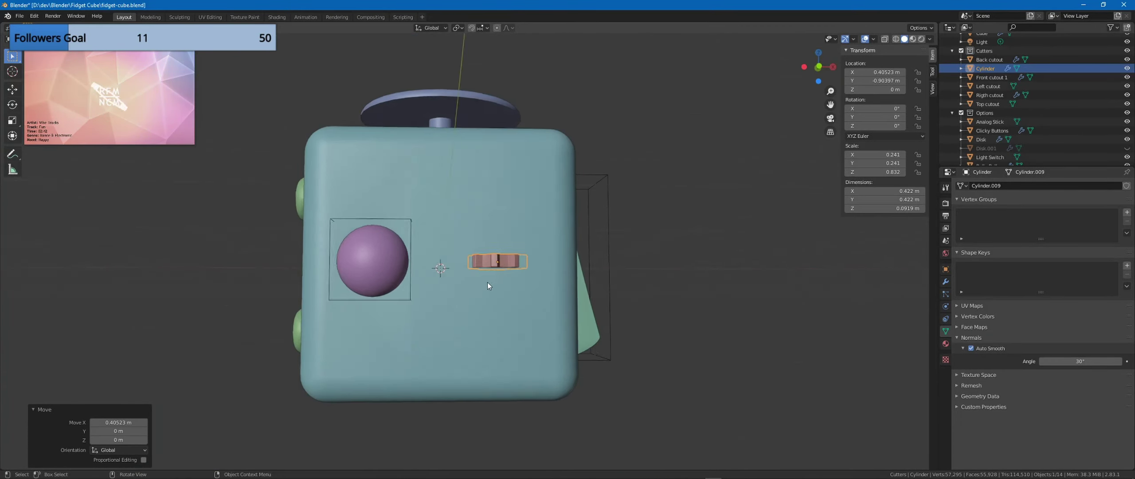
key(KP_1)
drag(985, 68, 991, 121)
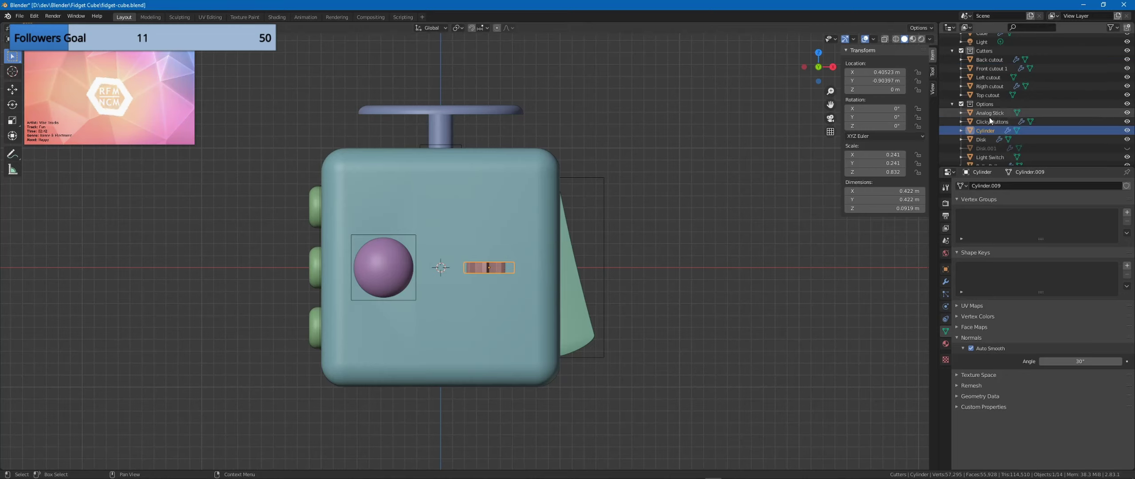
key(shift+d)
key(z)
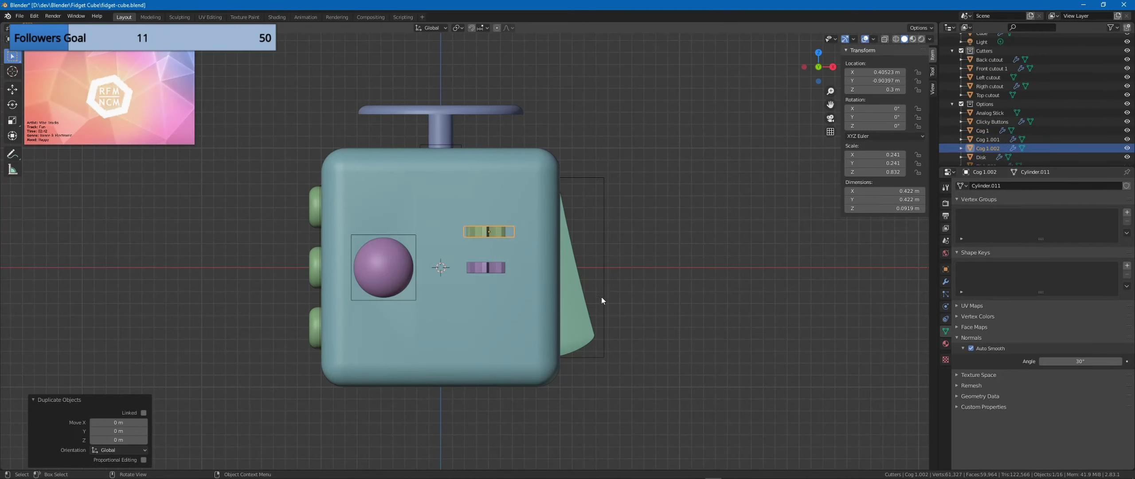
double_click(989, 139)
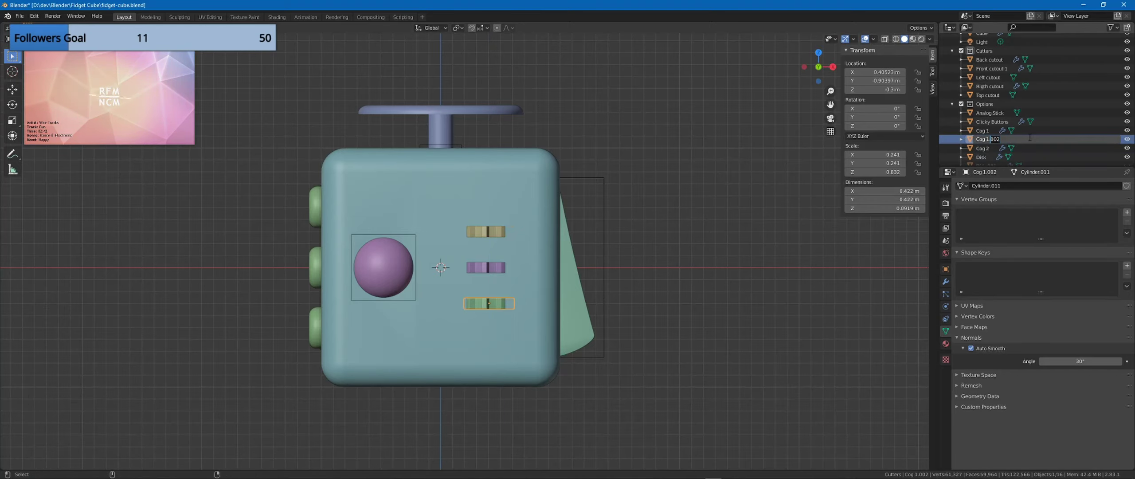
key(shift+Left)
text(3)
key(Return)
Step: Add a new cube at the world origin and scale it down to about 0.312
click(677, 190)
key(shift+a)
click(629, 275)
key(s)
click(557, 278)
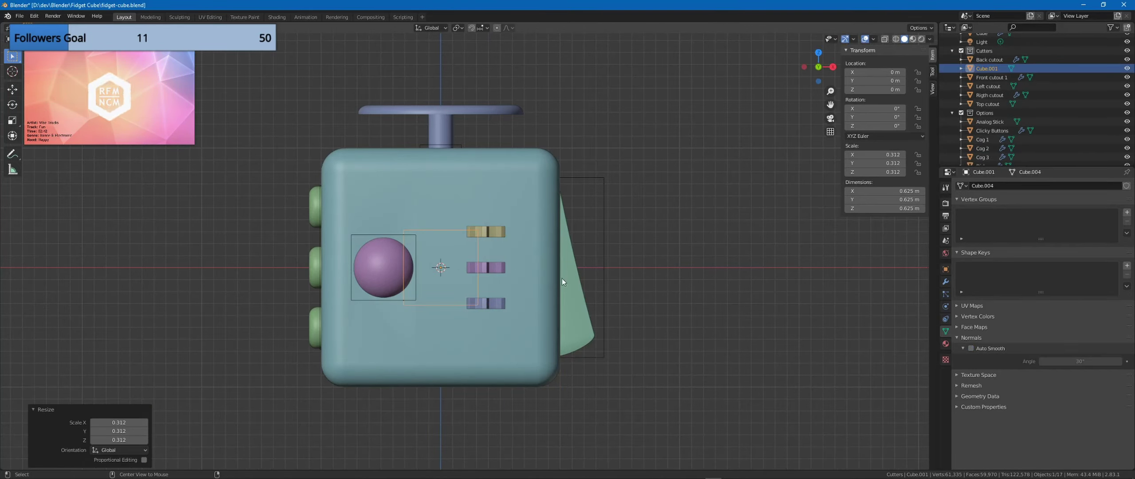
Step: Shrink the new cube to about 0.167, move it to Y -0.965 m at the front face, and display it as bounds
key(KP_3)
key(g)
key(y)
key(alt+z)
scroll(372, 248, up, 4)
click(946, 269)
click(1056, 410)
click(1054, 420)
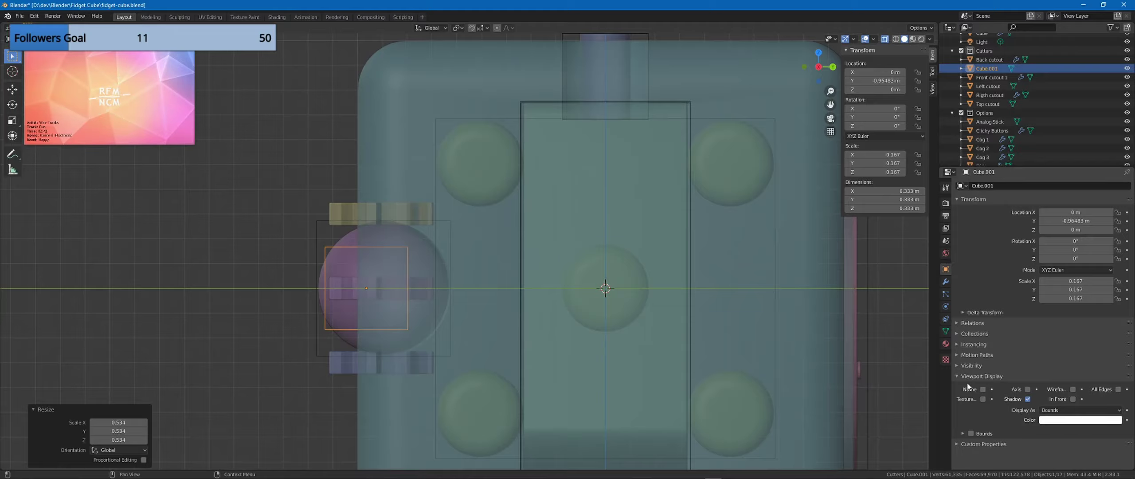
Step: Flatten the box cutter to about 0.051 in Z and lengthen it to 0.229 in Y, centred at Y -0.909 m
key(s)
key(z)
click(407, 285)
Step: Move the box cutter to about X 0.405 m and widen its X scale to 0.219 so it encloses the middle cog
key(KP_1)
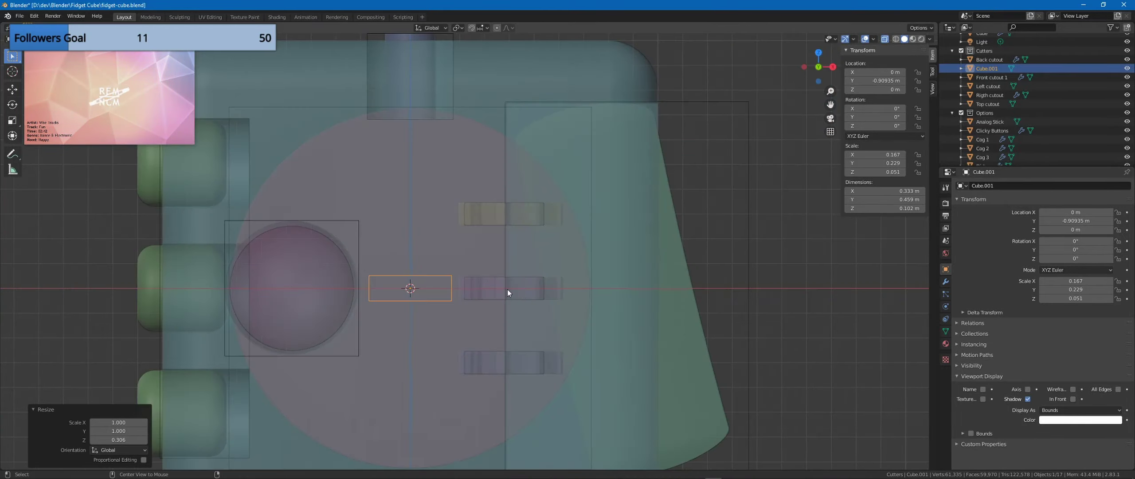
key(g)
key(x)
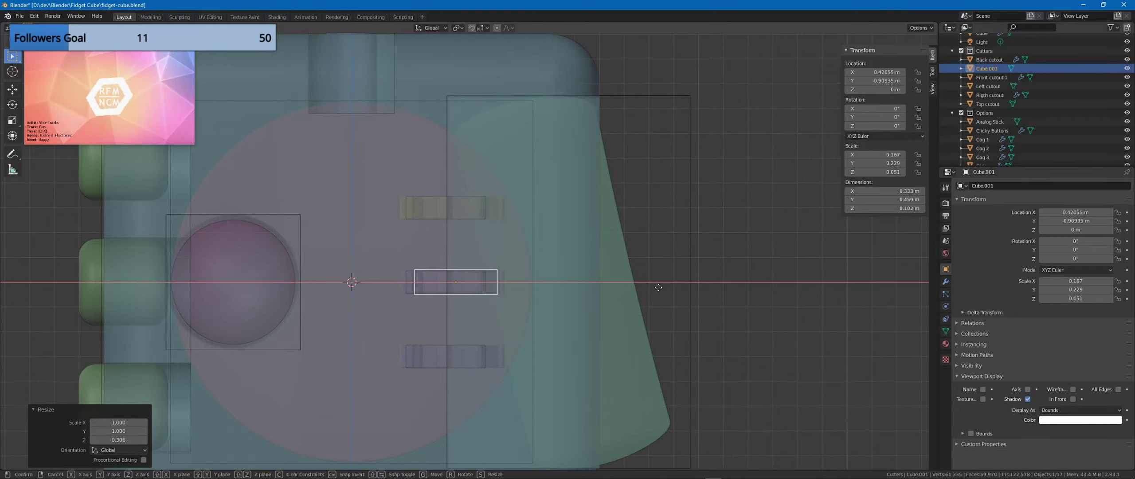
click(728, 296)
key(KP_Decimal)
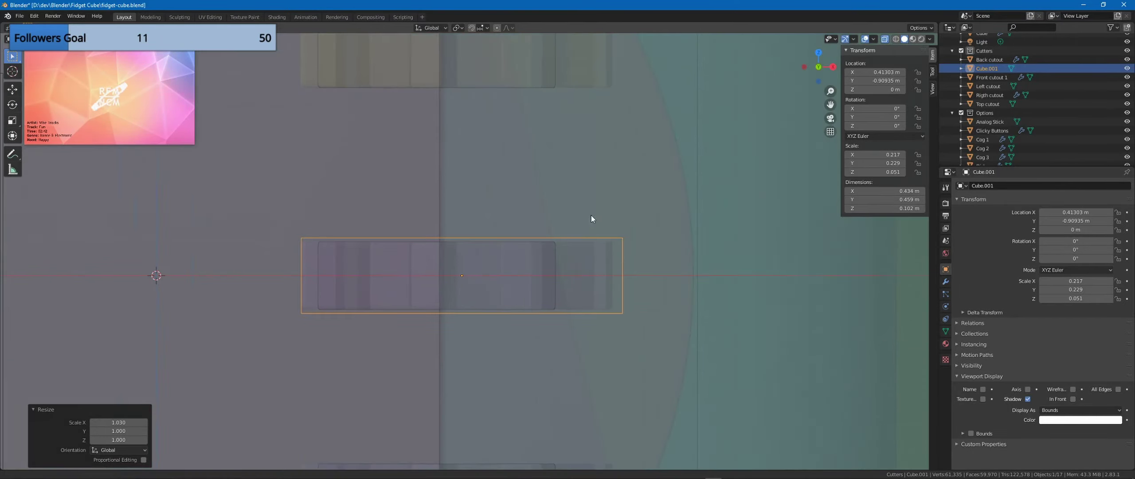
click(605, 260)
Step: Duplicate the box cutter 0.3 m above and 0.3 m below so each cog has its own, then clear the selection
scroll(639, 267, down, 7)
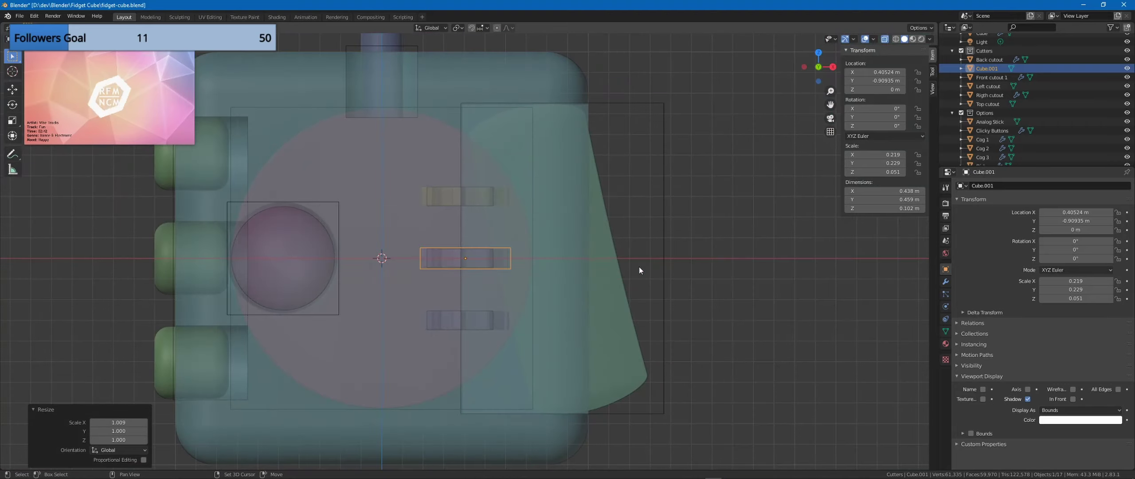
key(shift+d)
text(z.3)
key(Return)
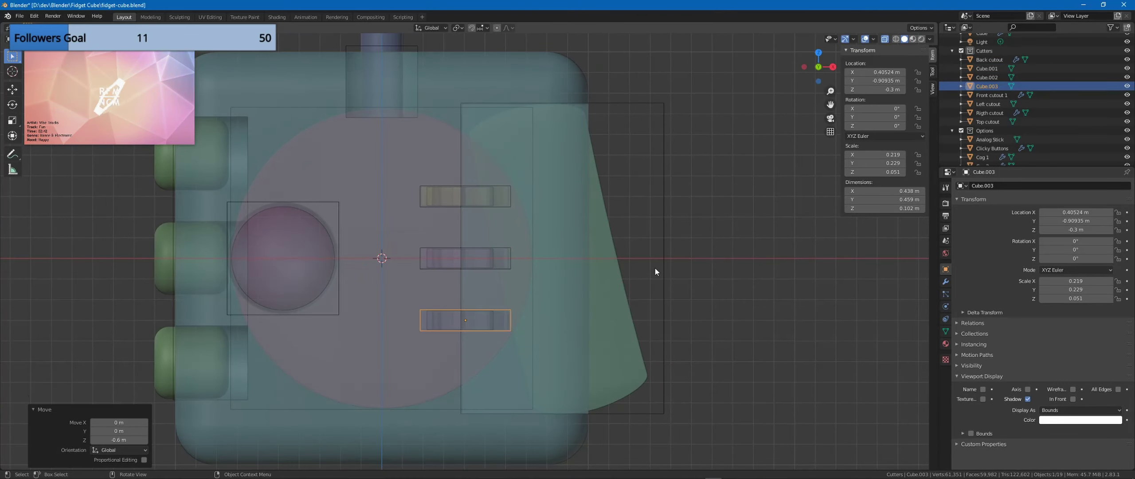
key(alt+a)
Step: Join the three box cutters into one object and rename it Front cutout 2
scroll(1019, 89, up, 1)
click(998, 86)
shift+click(998, 104)
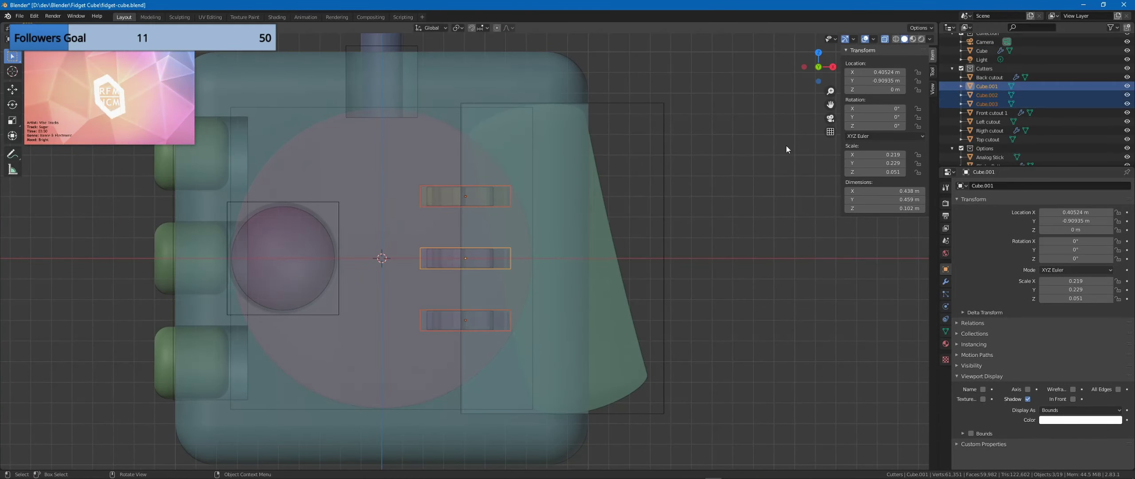
text(Front cutout 2)
key(Return)
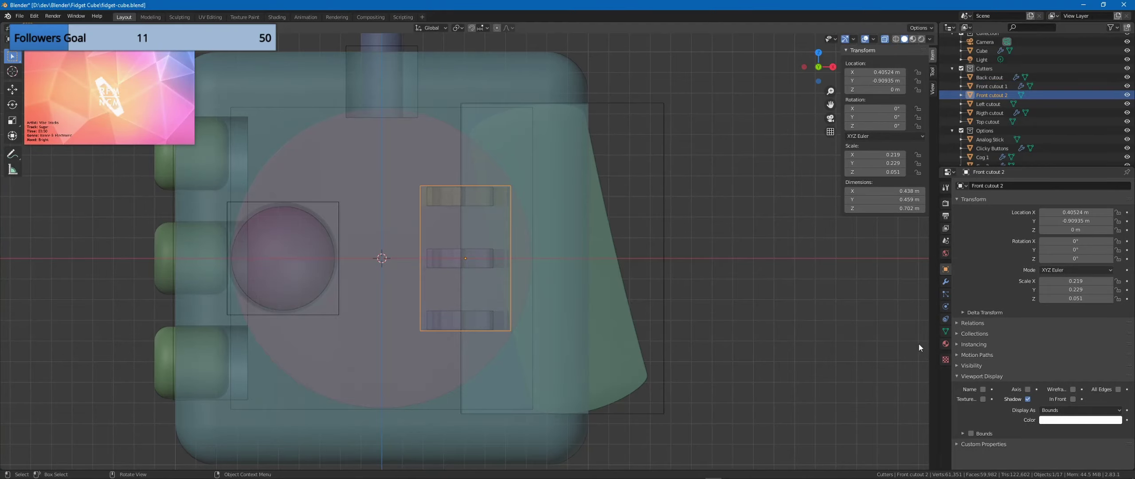
Step: Cut the cog slots into the cube's front with a Boolean modifier that uses Front cutout 2
click(568, 284)
click(945, 282)
key(alt+z)
middle_drag(636, 293, 560, 306)
click(962, 261)
click(1079, 290)
click(1052, 376)
click(1062, 457)
Step: Switch to rendered shading and enable ambient occlusion, bloom and screen space reflections with refraction for Eevee
middle_drag(638, 342, 709, 333)
scroll(599, 298, up, 8)
scroll(605, 284, down, 10)
click(599, 293)
mouse_move(598, 293)
middle_down()
mouse_move(588, 343)
mouse_move(348, 321)
mouse_move(605, 309)
mouse_move(629, 275)
middle_up()
key(z)
mouse_move(572, 163)
middle_down()
mouse_move(481, 234)
mouse_move(554, 231)
middle_up()
click(946, 203)
click(958, 289)
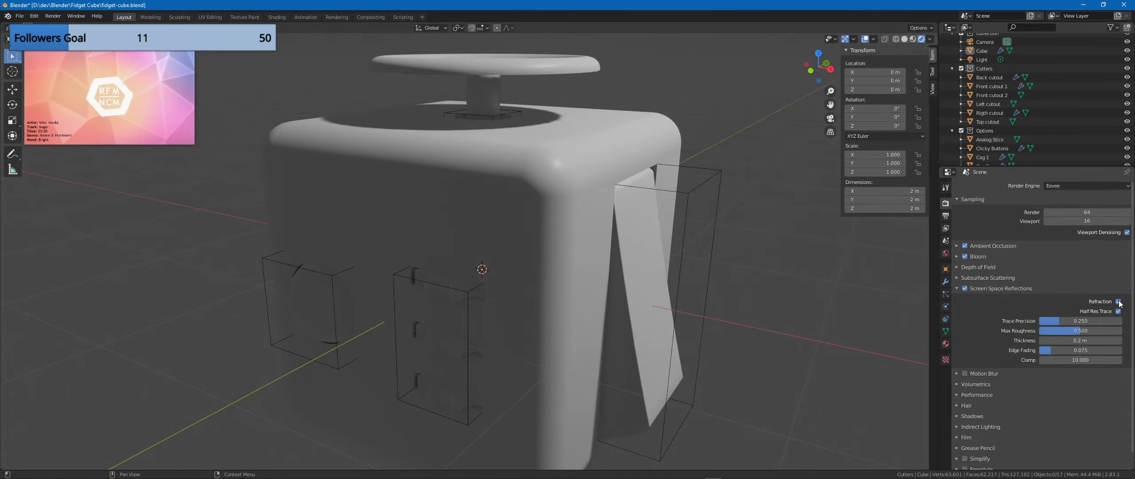
click(1120, 302)
click(958, 289)
Step: Return the viewport to solid shading and face the cube's front
middle_drag(652, 285, 619, 251)
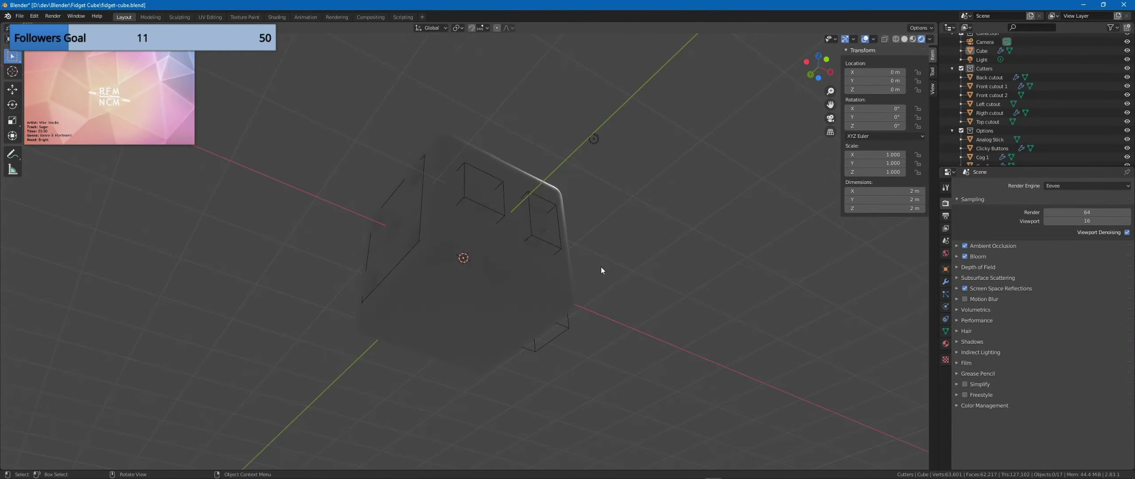
key(z)
mouse_move(687, 237)
middle_down()
mouse_move(673, 266)
mouse_move(608, 292)
middle_up()
Step: Reset the 3D cursor to the world origin and add a UV sphere to the Cutters collection
key(shift+s)
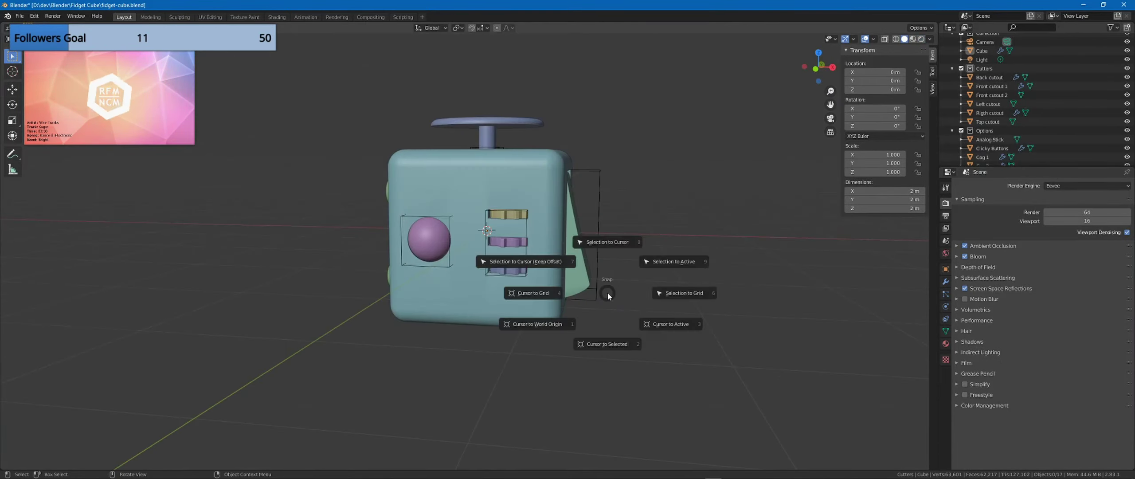
click(986, 69)
click(952, 131)
middle_drag(606, 191, 589, 284)
key(shift+a)
mouse_move(540, 296)
click(575, 323)
Step: Flatten the sphere along Z to a scale of about 0.29 and lower it to about Z -0.99 m at the cube's underside
key(s)
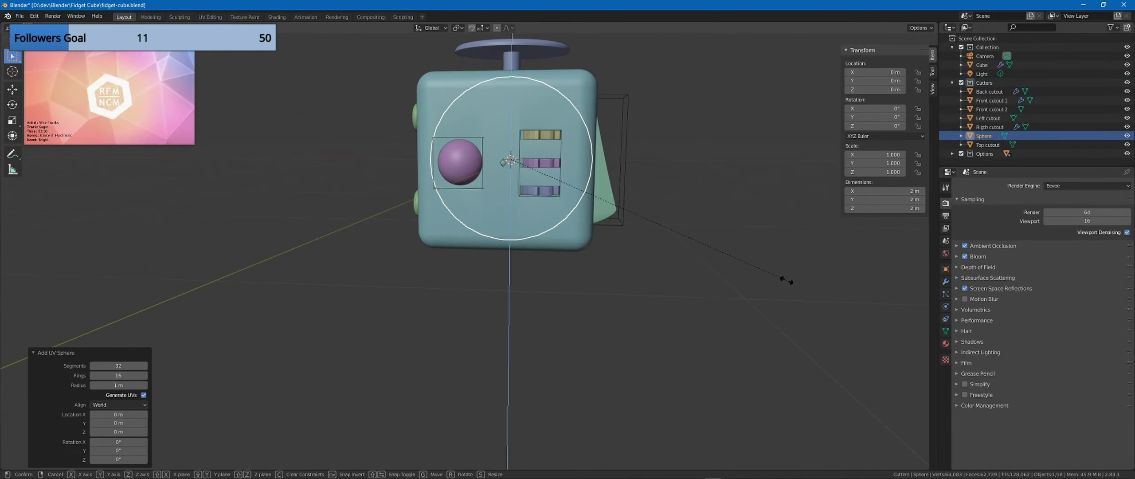
key(z)
click(614, 205)
key(g)
key(z)
click(741, 290)
Step: Scale the flattened sphere into an oval about 1.4 m by 0.9 m on the cube's bottom face
middle_drag(740, 290, 694, 271)
key(s)
key(y)
middle_drag(625, 248, 672, 230)
key(s)
key(x)
middle_drag(629, 270, 674, 231)
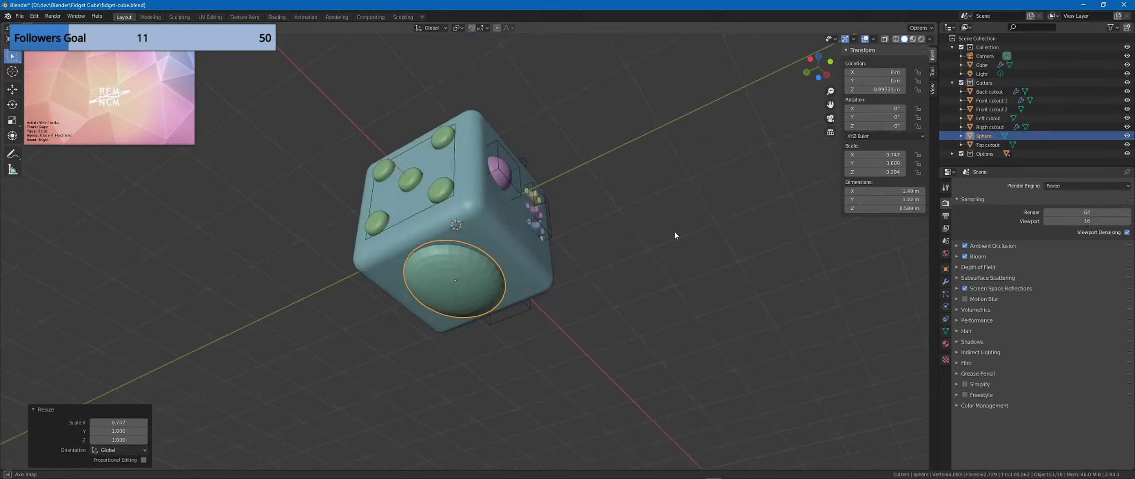
key(s)
key(y)
alt+middle_drag(671, 268, 665, 238)
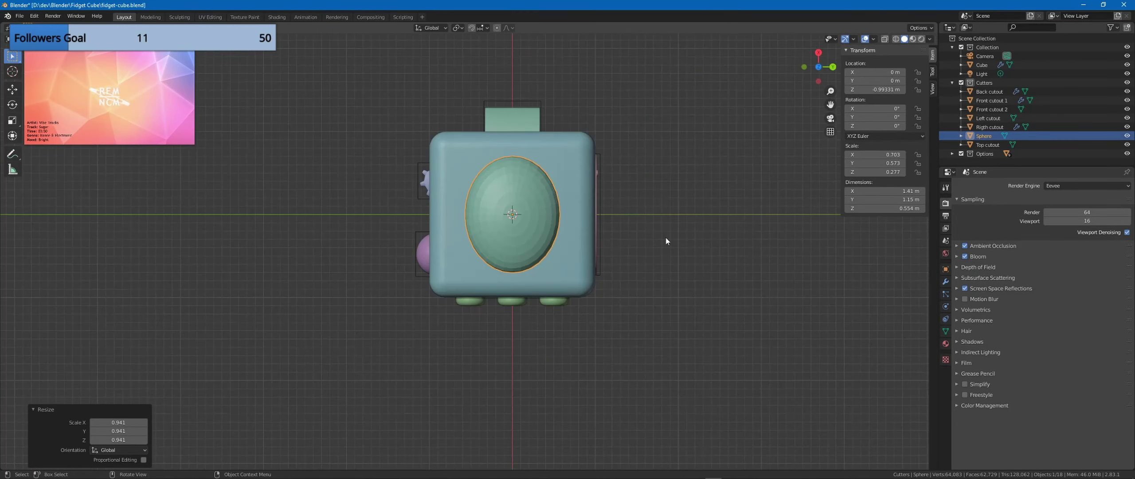
click(636, 226)
Step: Give the oval sphere a Subdivision Surface modifier with 2 viewport levels and shade it smooth
click(945, 281)
click(1042, 185)
click(953, 330)
click(1037, 253)
scroll(488, 218, up, 4)
right_click(488, 219)
click(488, 218)
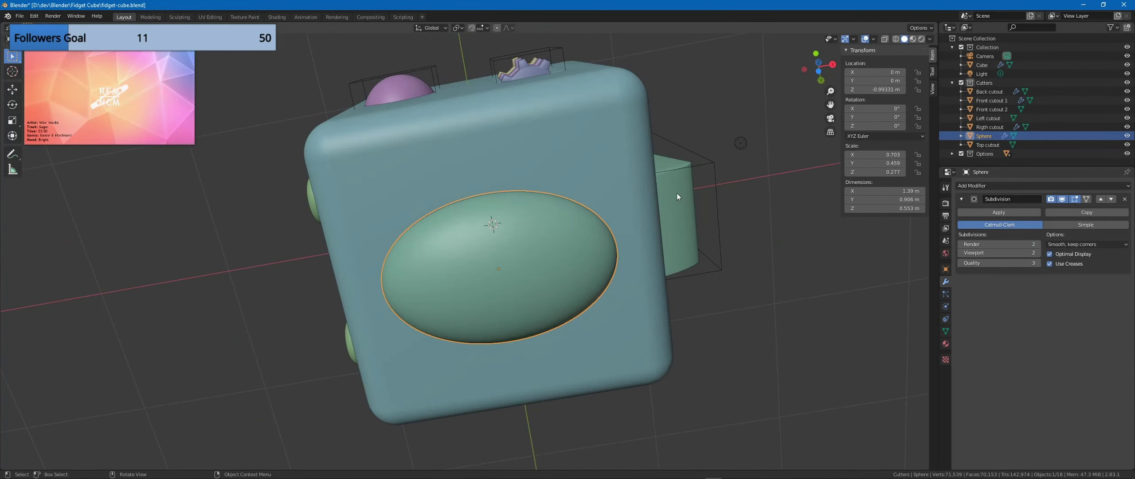
Step: Display the oval sphere as bounds in the viewport and rename it Bottom cutout
middle_drag(677, 193, 638, 222)
click(945, 269)
click(1080, 410)
click(1064, 420)
middle_drag(665, 266, 621, 293)
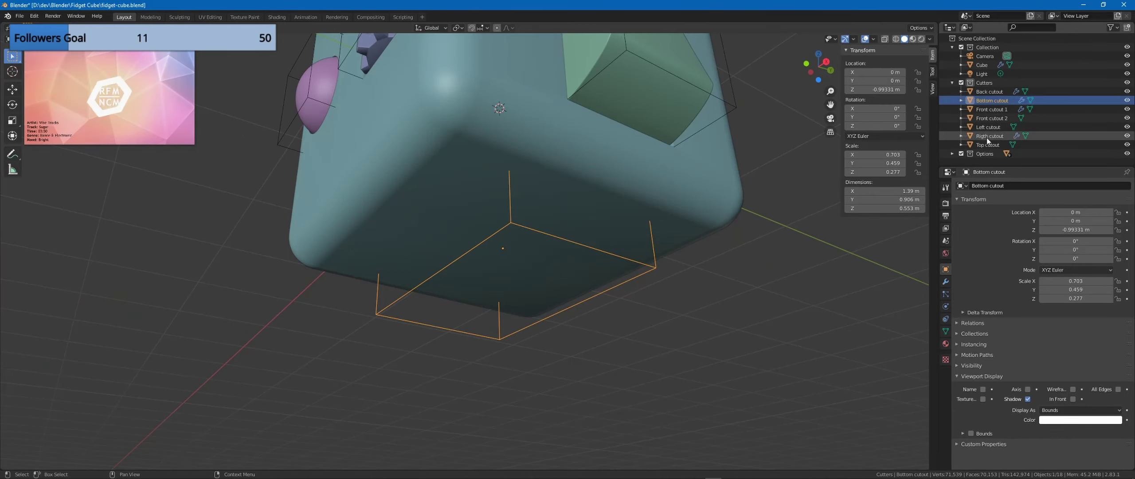
Step: Copy the cube's Boolean Front 2 modifier and set the copy to subtract Bottom cutout
click(710, 196)
click(945, 282)
click(962, 276)
click(1073, 305)
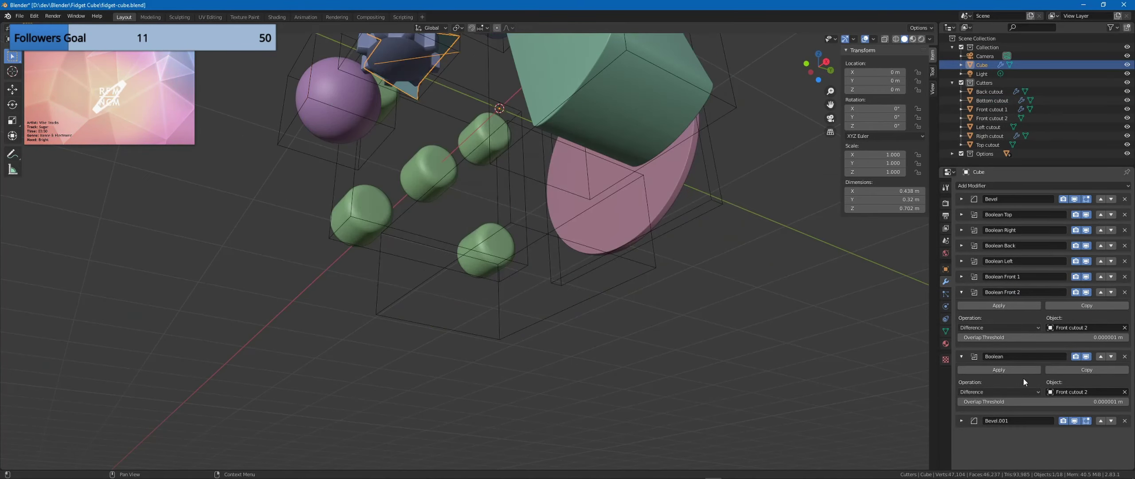
click(1073, 391)
click(1065, 334)
Step: Flatten the Bottom cutout along Z to about 0.19 m thick to make the bottom recess shallower
middle_drag(763, 315, 539, 350)
click(535, 304)
middle_drag(600, 328, 581, 310)
key(s)
key(z)
click(616, 311)
middle_drag(666, 286, 628, 249)
Step: Lower the Bottom cutout to about Z -1.03 m and save the file
middle_drag(381, 248, 523, 277)
key(g)
key(z)
click(522, 341)
middle_drag(538, 310, 514, 333)
key(alt+z)
click(702, 296)
middle_drag(702, 296, 633, 285)
click(730, 282)
scroll(634, 284, down, 6)
key(ctrl+s)
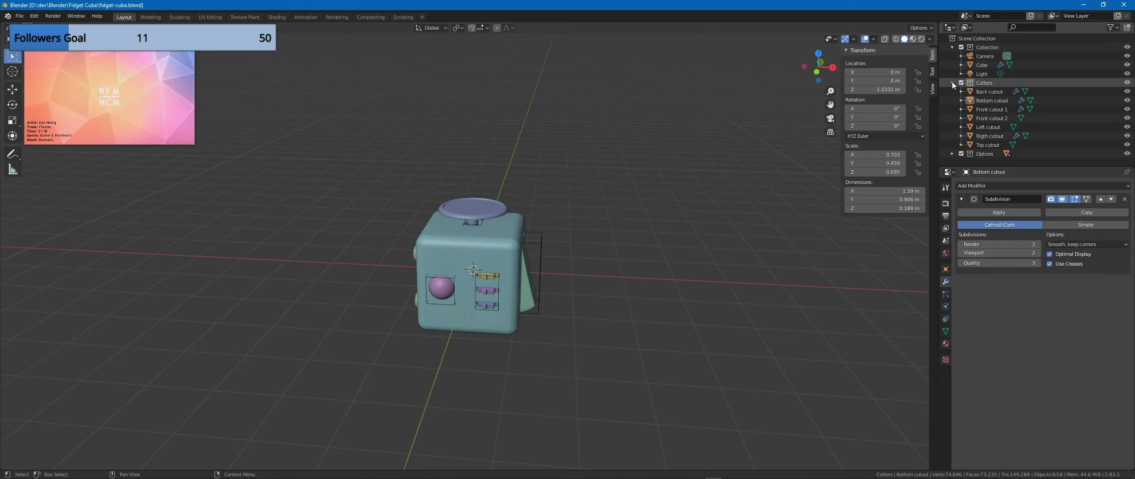
Step: Try to raise the cube together with all its cutters and option parts about 1.03 m along Z
click(983, 91)
shift+click(984, 145)
click(952, 153)
scroll(986, 152, down, 3)
shift+click(986, 157)
alt+middle_drag(580, 244, 454, 239)
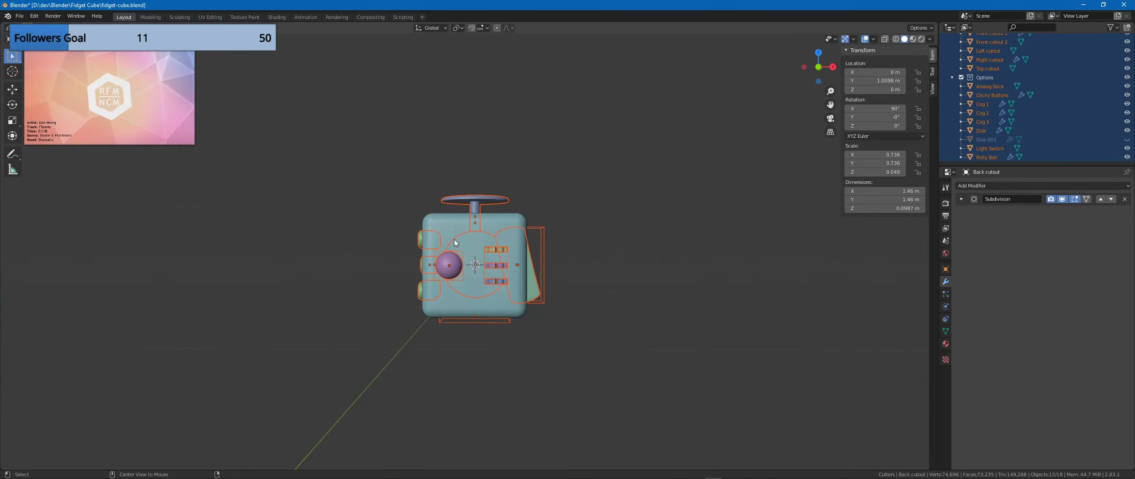
scroll(1026, 152, up, 4)
ctrl+click(982, 59)
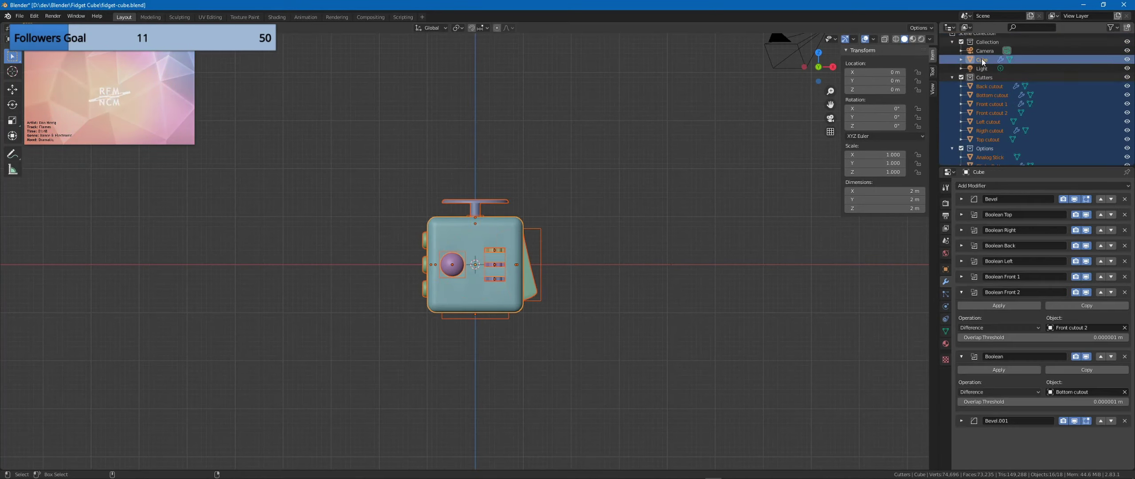
click(635, 237)
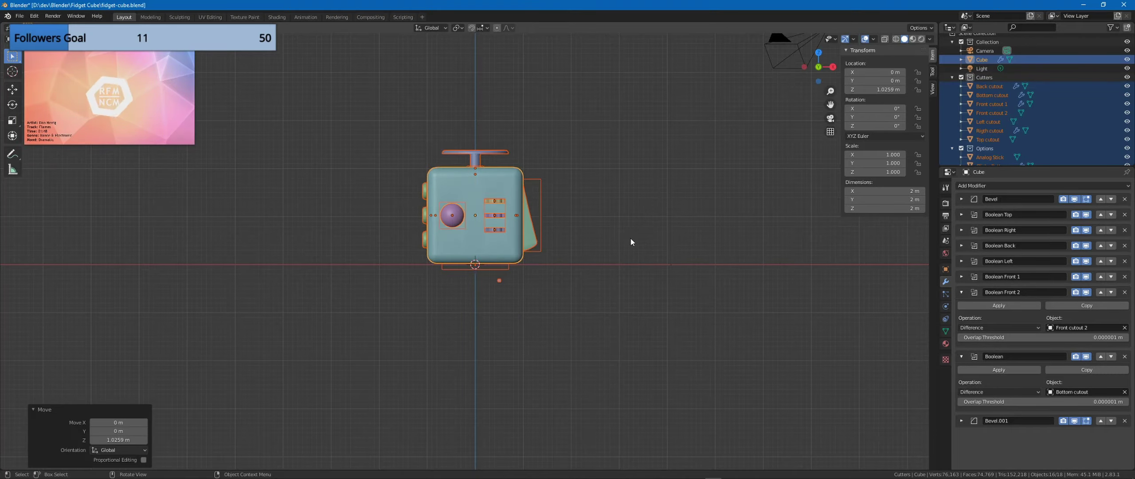
middle_drag(635, 236, 476, 221)
scroll(476, 220, up, 7)
scroll(1018, 137, down, 3)
key(ctrl+z)
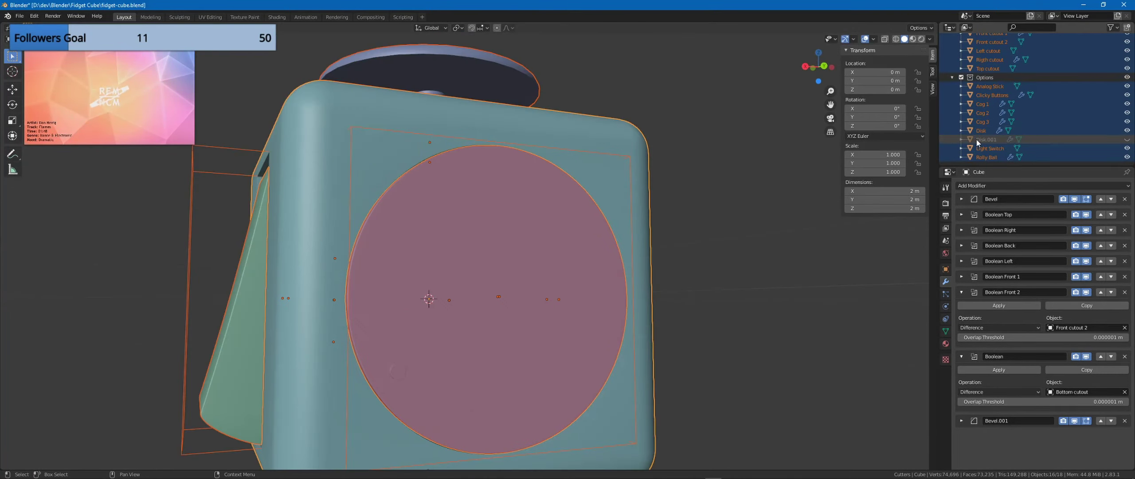
Step: Unhide Disk.001 and include it in the selection with the other parts and cutters
ctrl+click(979, 140)
scroll(656, 226, down, 1)
key(KP_3)
key(g)
right_click(658, 300)
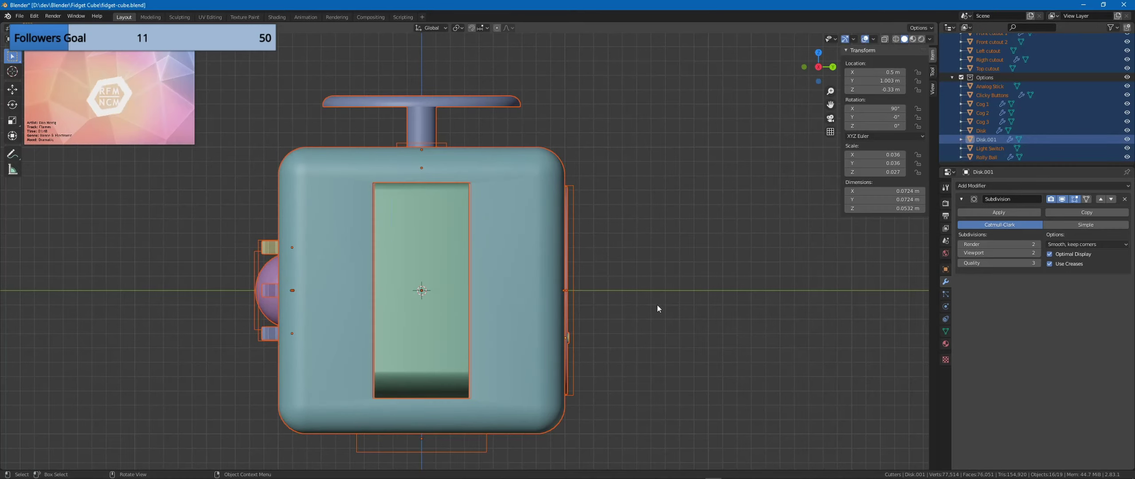
key(g)
right_click(667, 266)
key(ctrl+z)
Step: Select the cube with every cutter and option part and raise them about 1.006 m along Z
scroll(990, 87, up, 2)
shift+click(990, 50)
scroll(990, 53, up, 2)
ctrl+click(985, 65)
key(g)
key(z)
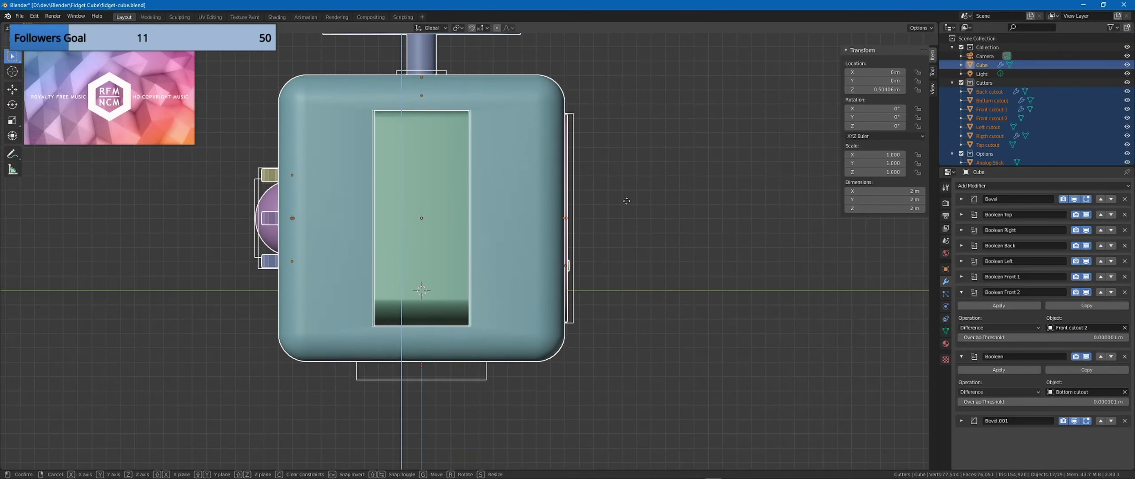
click(656, 395)
Step: Hide Disk.001 and save the file
middle_drag(656, 395, 709, 408)
key(alt+a)
scroll(1030, 113, down, 3)
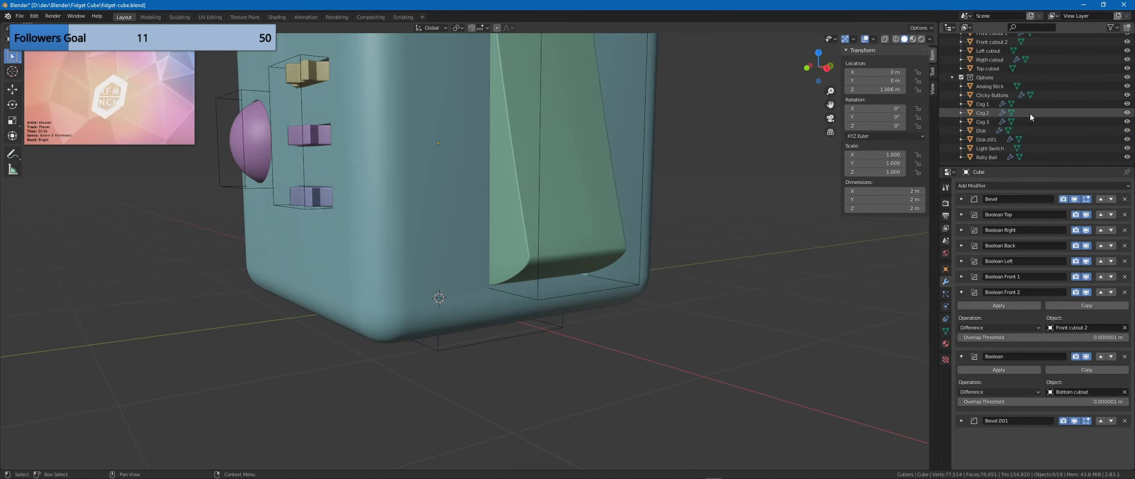
click(1127, 139)
scroll(653, 147, down, 2)
middle_drag(653, 147, 680, 187)
scroll(679, 187, down, 4)
Step: Open the Shading workspace and arrange it as a 3D viewport beside a large Shader Editor
click(277, 16)
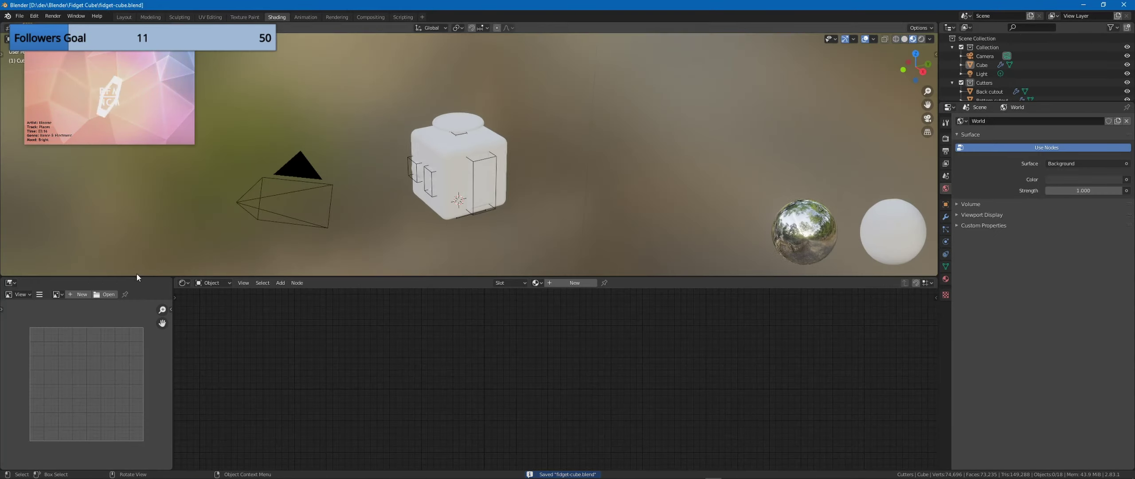
key(KP_0)
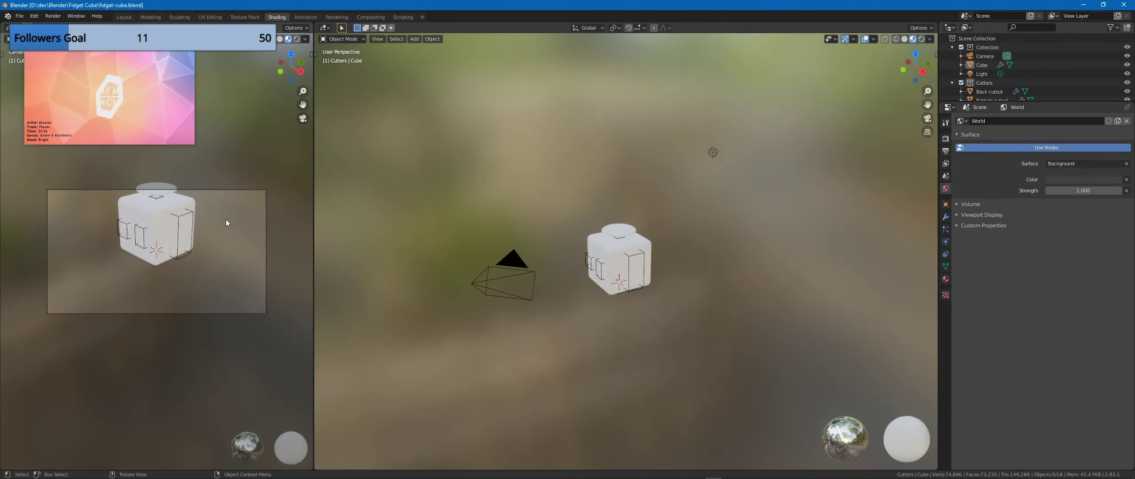
middle_drag(226, 219, 205, 274)
click(325, 28)
click(361, 90)
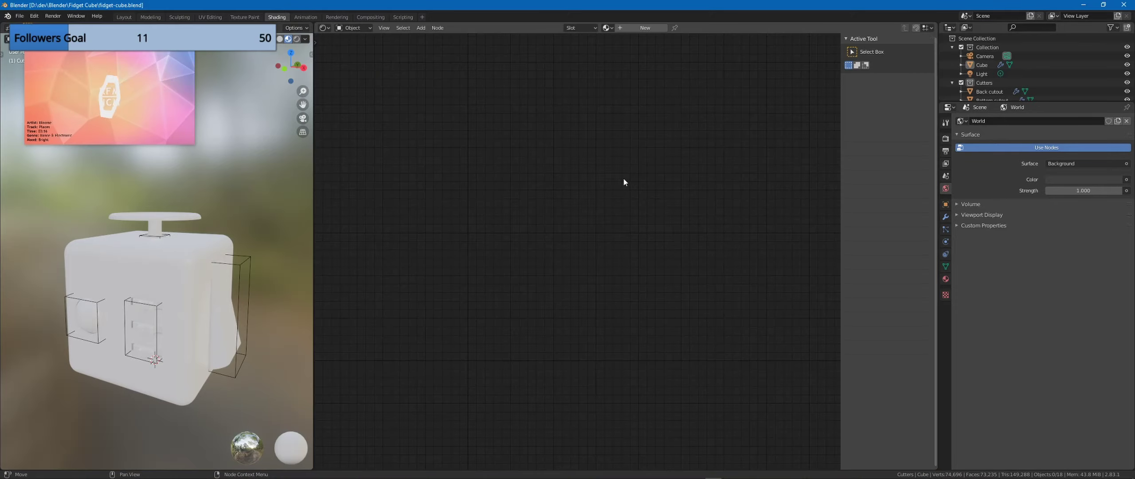
Step: Show the cube's material nodes and switch the 3D viewport to rendered shading
click(982, 65)
scroll(540, 245, up, 2)
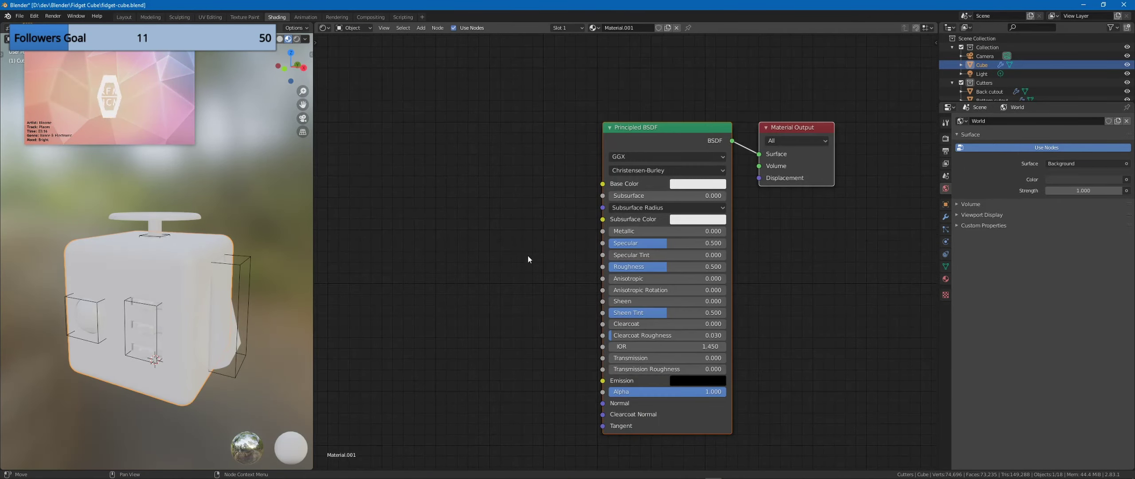
click(531, 267)
click(297, 39)
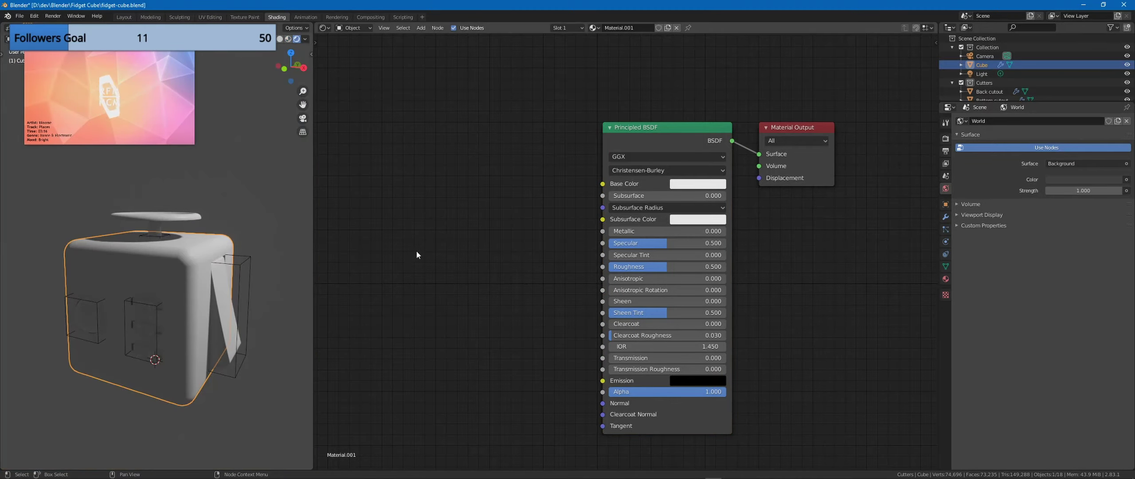
Step: Return to the Layout workspace and add a plane scaled to about 15 m wide beneath the cube
click(123, 17)
middle_drag(442, 224, 470, 231)
key(shift+a)
click(573, 297)
key(s)
click(754, 271)
Step: Extrude the plane's two rear edges about 8.6 m up along Z to form backdrop walls
key(Tab)
middle_drag(789, 248, 664, 250)
shift+click(664, 208)
key(e)
key(z)
click(679, 127)
Step: Bevel the backdrop's inner corner edges with 15 segments
click(665, 208)
shift+click(502, 106)
key(ctrl+b)
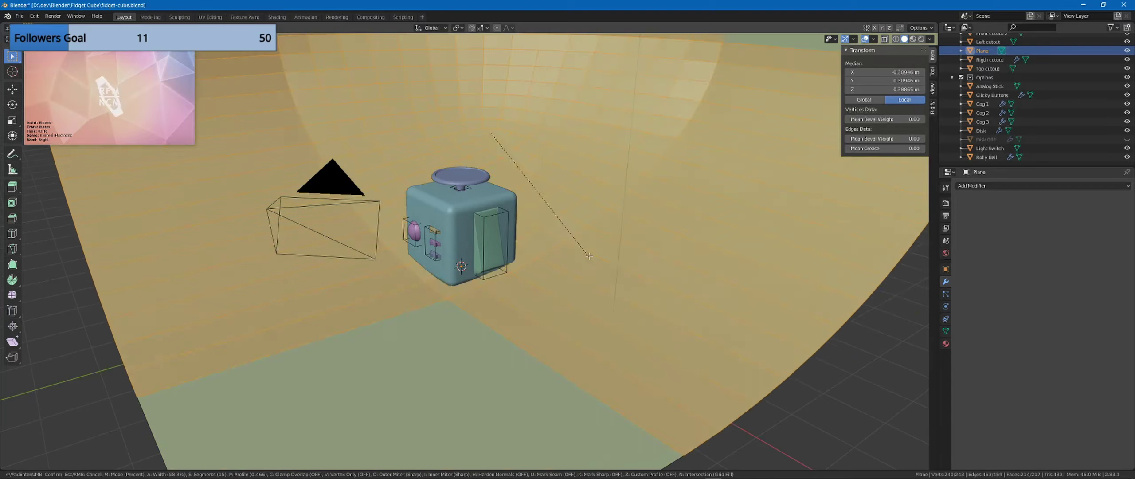
click(589, 256)
Step: Try to apply the backdrop's scale, and undo back to before the bevel
key(Tab)
key(ctrl+a)
click(588, 270)
middle_drag(588, 269, 637, 268)
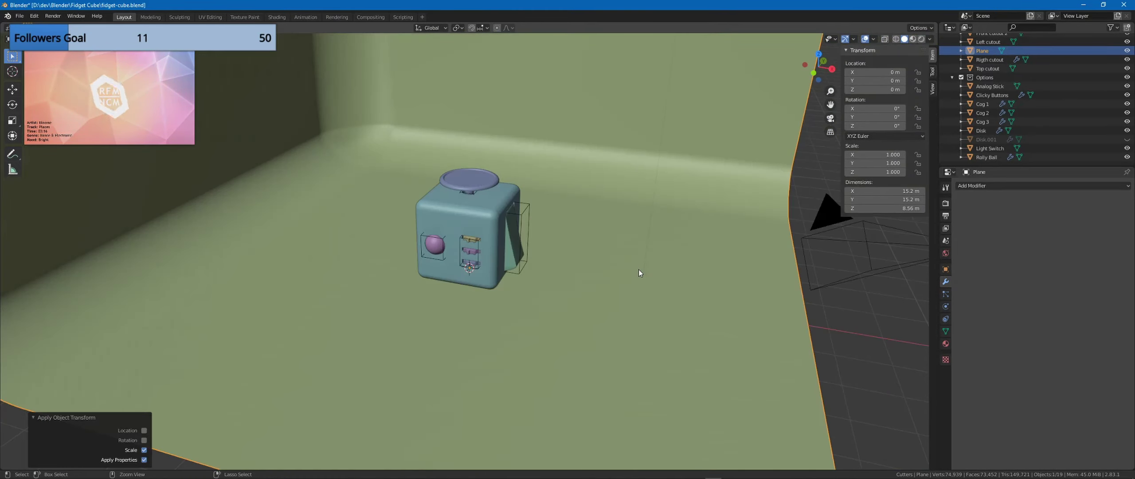
key(ctrl+z)
key(ctrl+z)
key(ctrl+z)
Step: Apply the backdrop's scale and bevel its inner corner edges with 30 segments
key(Tab)
key(ctrl+a)
click(583, 278)
key(Tab)
key(ctrl+b)
click(683, 220)
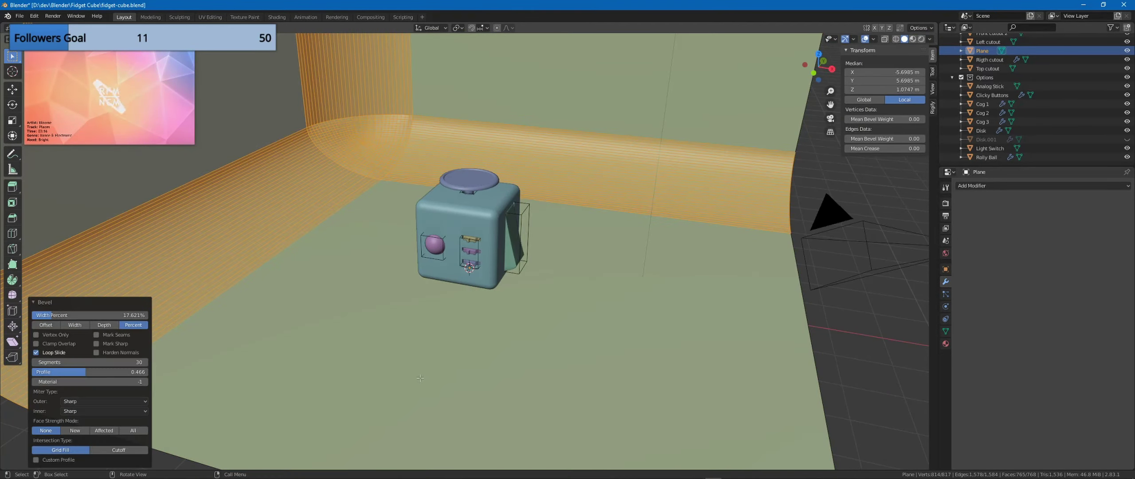
Step: Shade the curved backdrop smooth in Object Mode
key(Tab)
right_click(539, 322)
click(539, 321)
click(946, 331)
Step: Switch the Layout viewport to rendered shading and view the cube against the backdrop
middle_drag(576, 287, 508, 276)
key(z)
click(510, 231)
mouse_move(581, 226)
middle_down()
mouse_move(620, 224)
mouse_move(573, 217)
middle_up()
Step: Try a Subdivision Surface modifier with 2 viewport levels on the backdrop, and delete the backdrop
click(946, 282)
click(966, 186)
click(958, 324)
click(1038, 253)
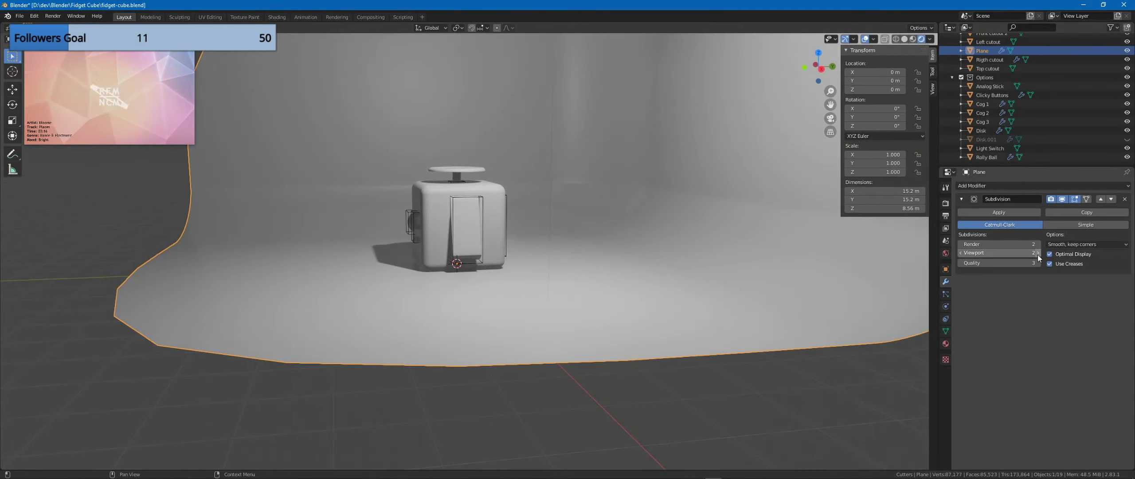
key(Delete)
Step: Add a new plane at the world origin and scale it into a large flat floor beneath the cube
key(shift+a)
mouse_move(551, 294)
click(585, 294)
key(s)
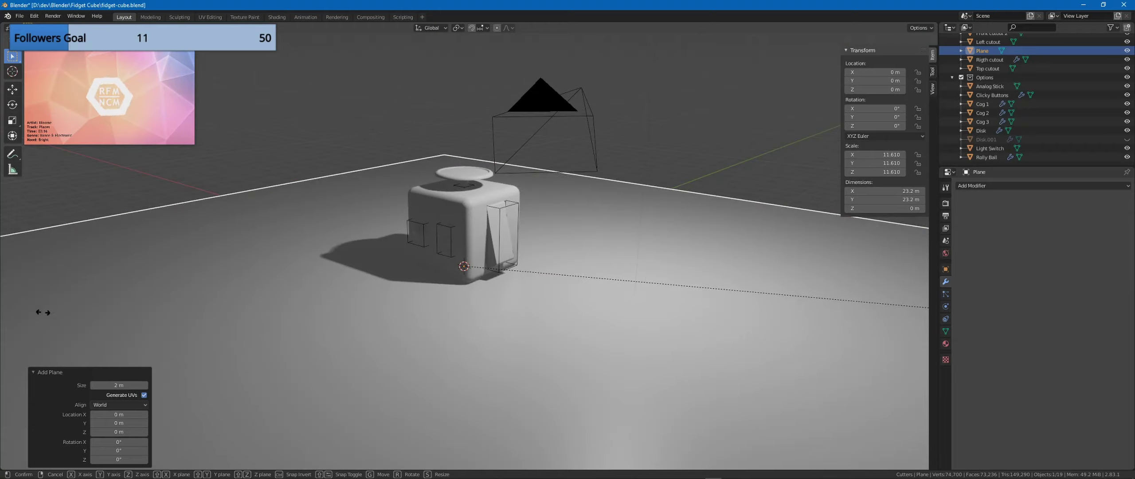
click(189, 316)
Step: In the Shading workspace, darken the cube material's base color to a mid grey
click(276, 17)
click(195, 240)
click(696, 192)
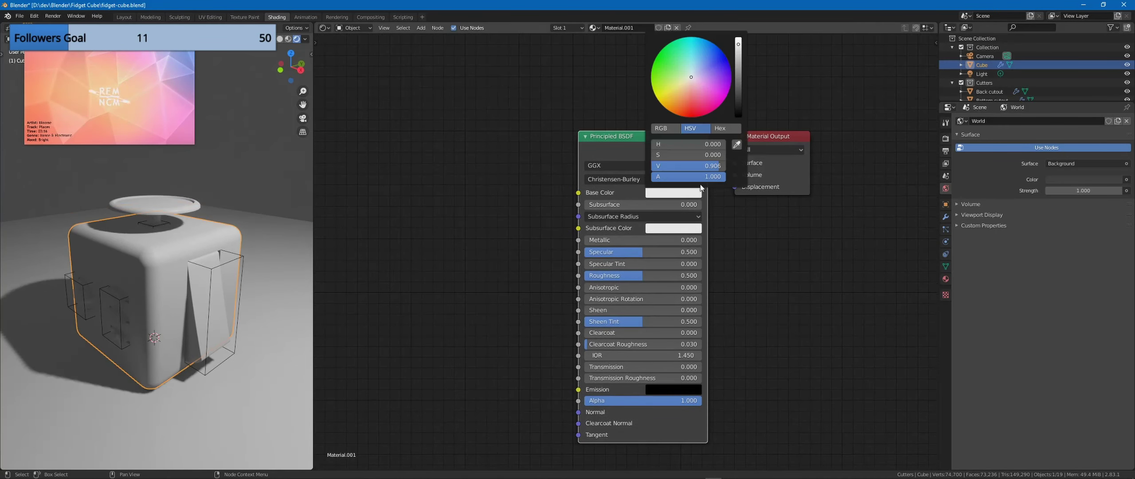
drag(701, 166, 658, 165)
middle_drag(630, 111, 601, 103)
Step: Rename the cube's material to Cube body
double_click(637, 27)
text(cUBE)
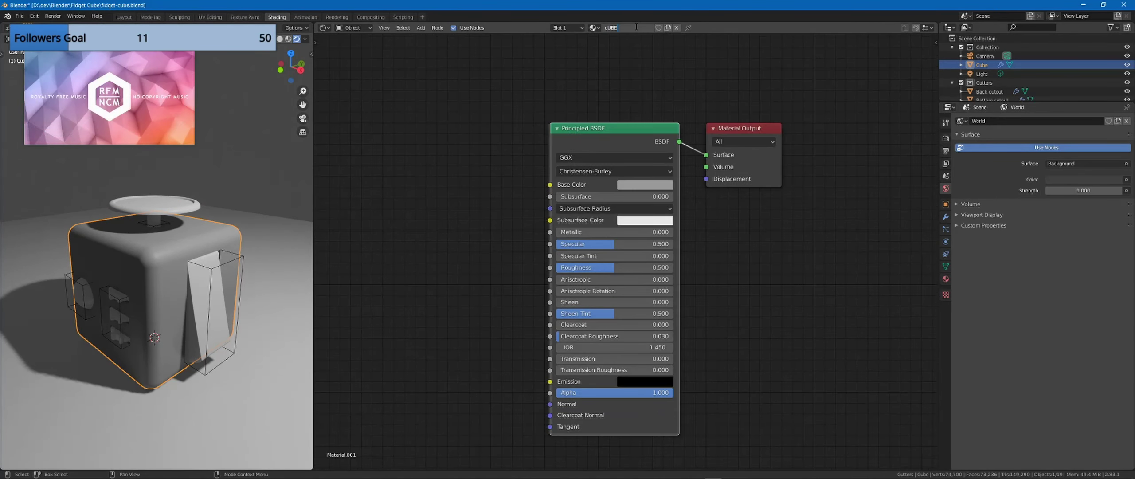
key(BackSpace)
key(BackSpace)
key(BackSpace)
key(BackSpace)
text(Cube body)
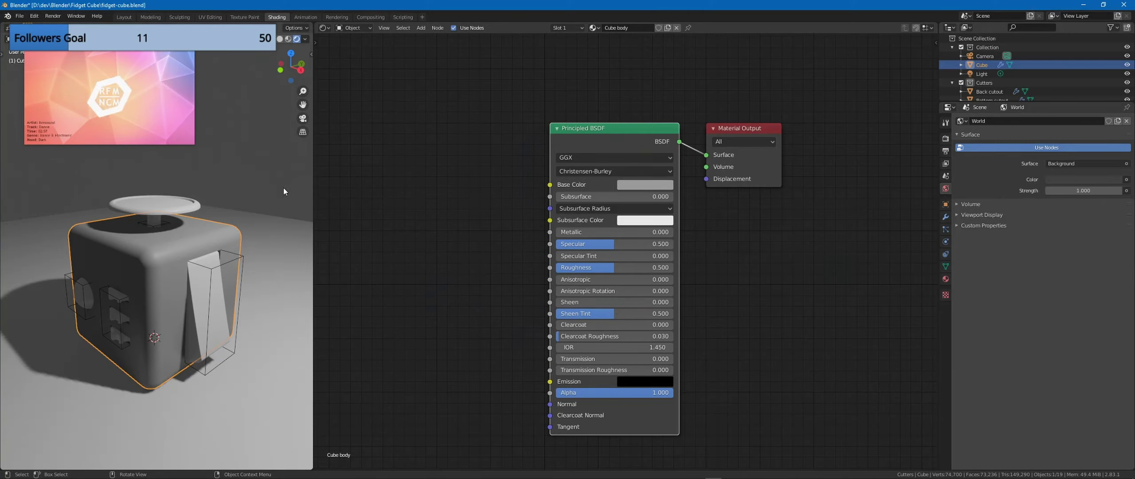
click(346, 213)
Step: Give the analog stick a material named Black Plastic with a black base color, and use it for the light switch too
middle_drag(346, 213, 377, 215)
middle_drag(178, 262, 190, 253)
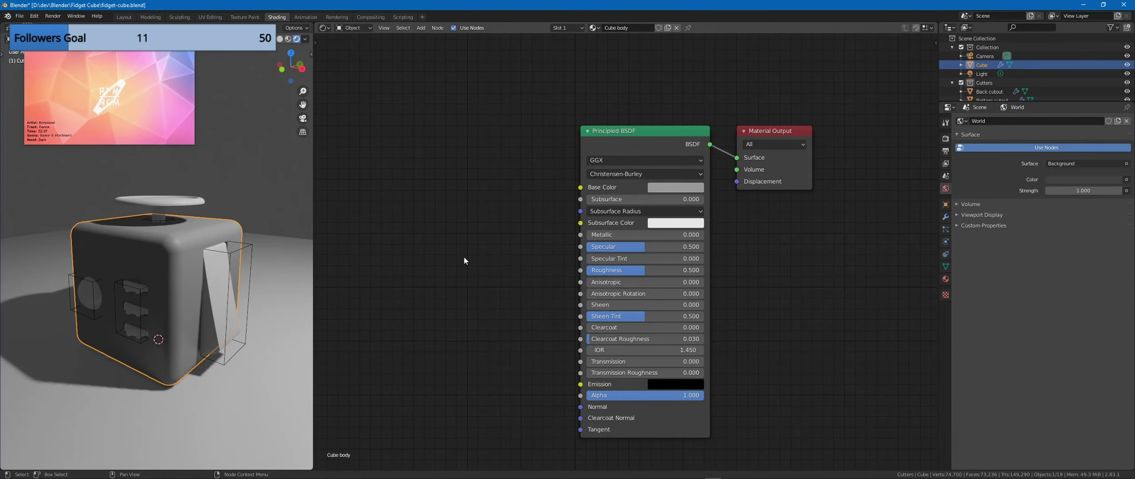
click(625, 28)
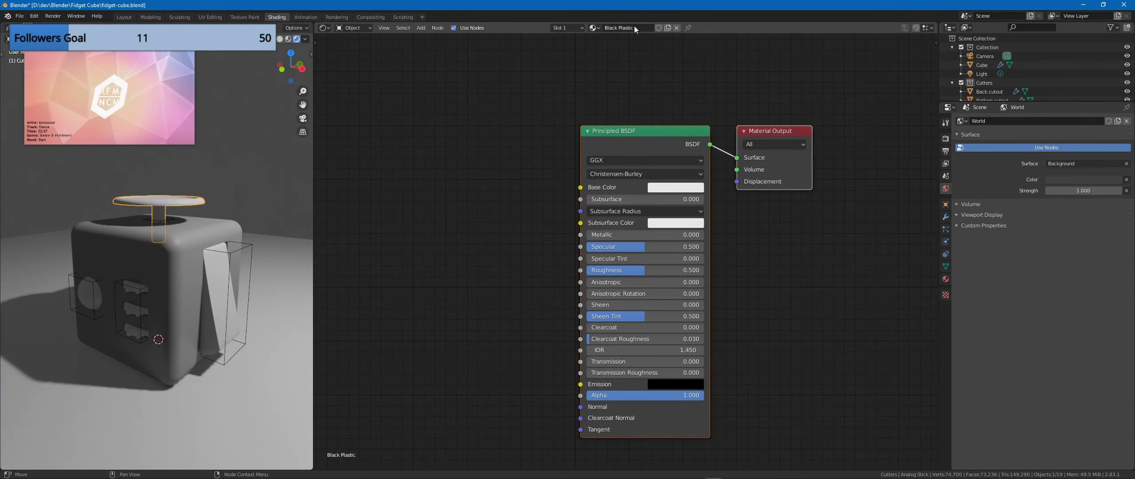
click(675, 187)
drag(739, 44, 740, 113)
click(219, 275)
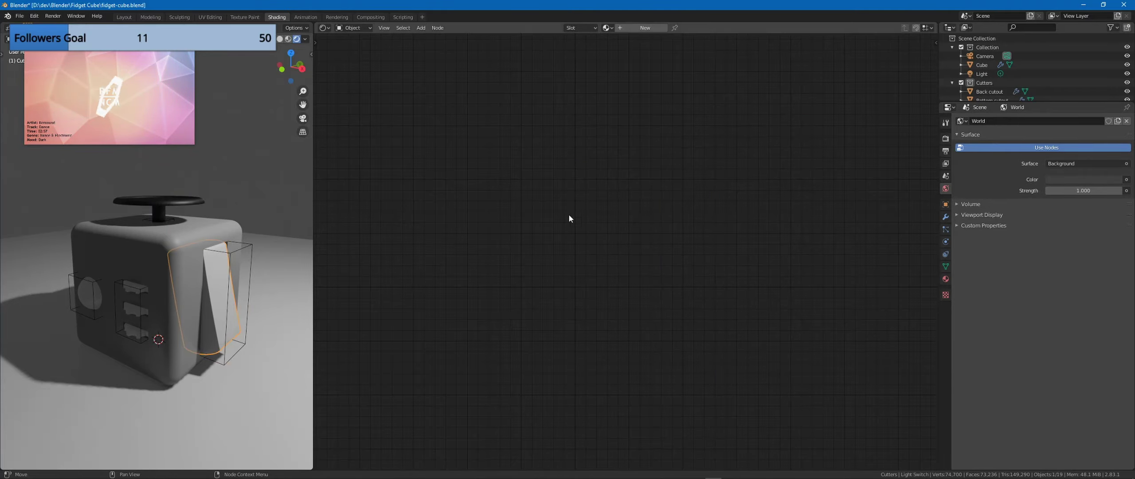
Step: Join the three gear pieces into one object in the Layout workspace, name it Cogs, and return to the Shading workspace
click(137, 313)
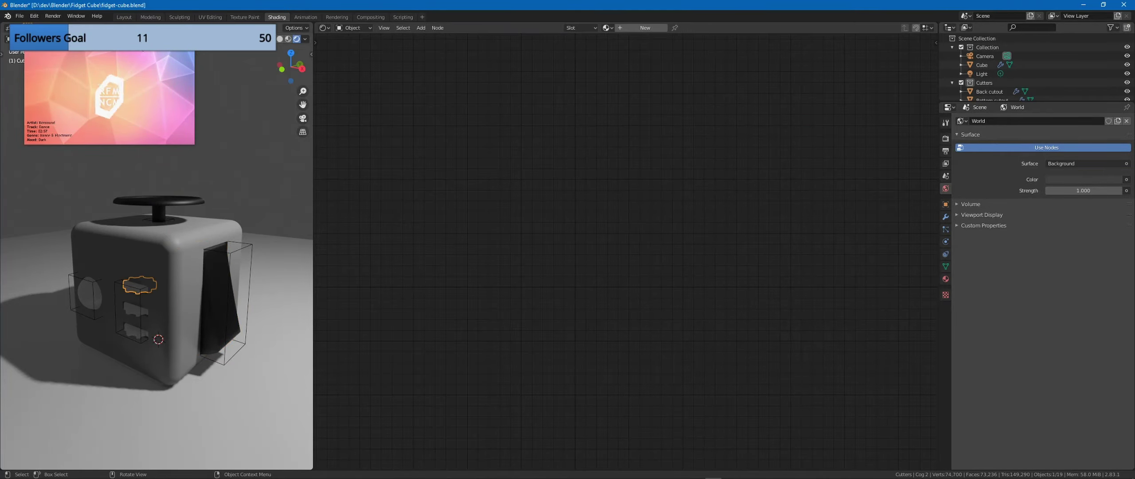
click(124, 17)
shift+click(587, 200)
shift+click(587, 267)
key(ctrl+j)
middle_drag(587, 266, 546, 266)
double_click(1006, 120)
click(277, 17)
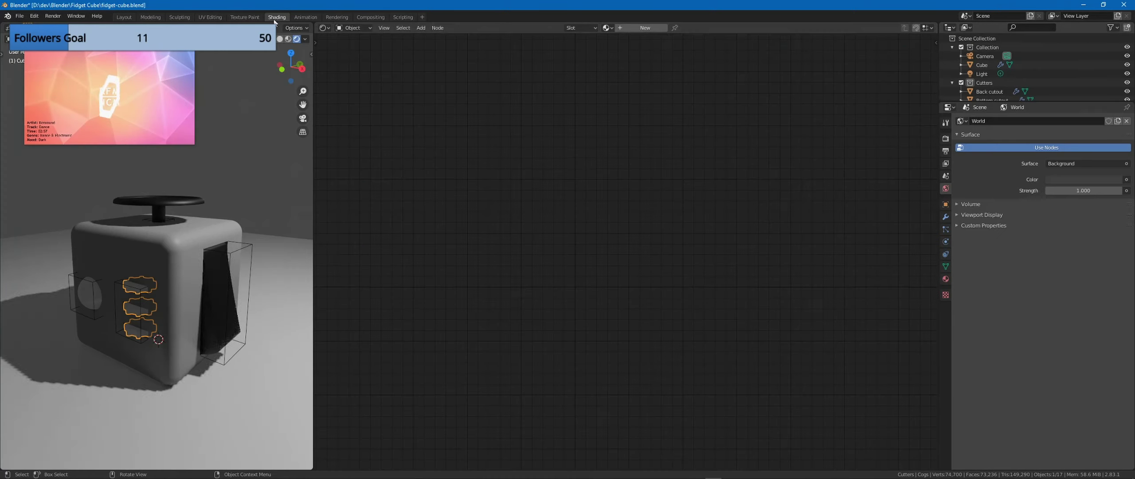
Step: Assign the Black Plastic material to the cogs and to the disk on the neighbouring face
click(607, 27)
click(621, 40)
middle_drag(219, 228, 128, 235)
click(165, 287)
click(607, 28)
click(620, 40)
Step: Give the side buttons a new material with a red base color
middle_drag(75, 266, 271, 261)
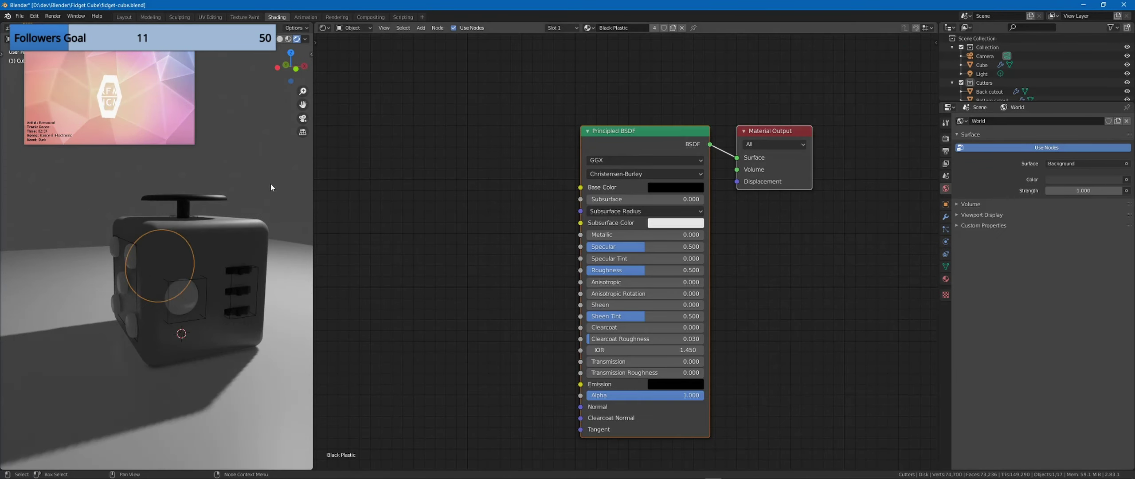
middle_drag(271, 182, 291, 184)
click(202, 317)
click(650, 27)
click(675, 187)
drag(694, 99, 692, 106)
click(641, 28)
Step: Create a material named Steel for the rolling ball with metallic 1.000 and a lower roughness
middle_drag(262, 261, 206, 257)
click(191, 251)
middle_drag(273, 238, 218, 240)
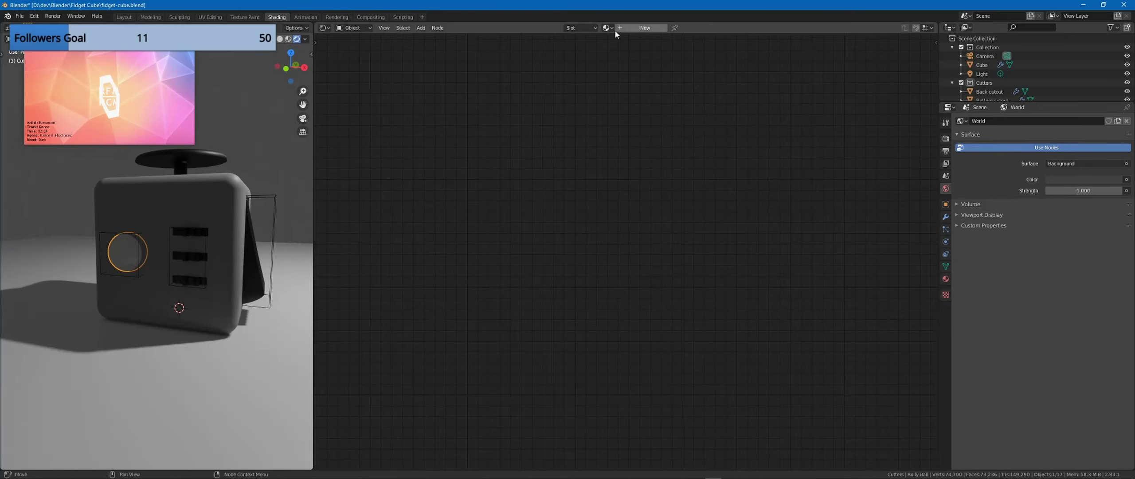
click(616, 30)
double_click(630, 27)
text(Steel)
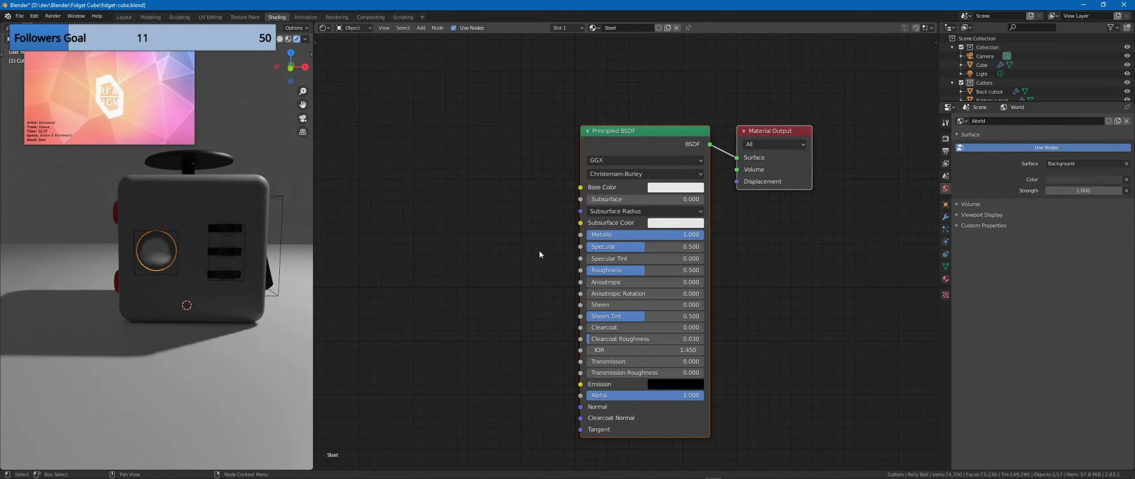
drag(674, 270, 628, 270)
Step: Switch the shader editor to the world and connect a new Sky Texture node to the Background color
middle_drag(266, 271, 164, 273)
drag(314, 269, 422, 267)
middle_drag(199, 255, 301, 249)
click(431, 27)
mouse_move(460, 27)
click(458, 47)
key(shift+a)
click(630, 230)
text(sky)
key(Return)
click(566, 160)
drag(645, 175, 690, 182)
Step: Adjust the sky texture's sun direction and set the world background strength to 0.2
scroll(293, 263, down, 1)
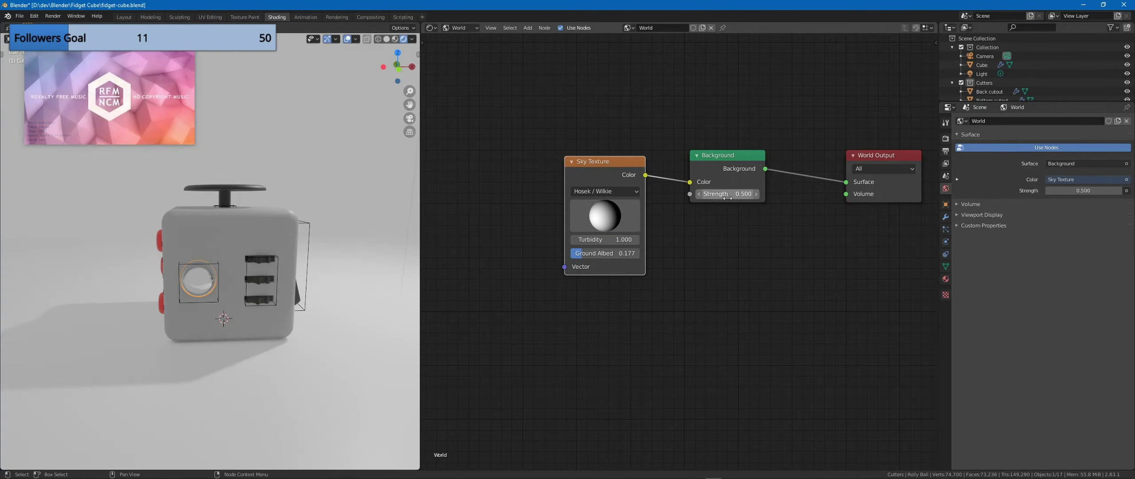
middle_drag(223, 299, 298, 278)
scroll(298, 278, down, 3)
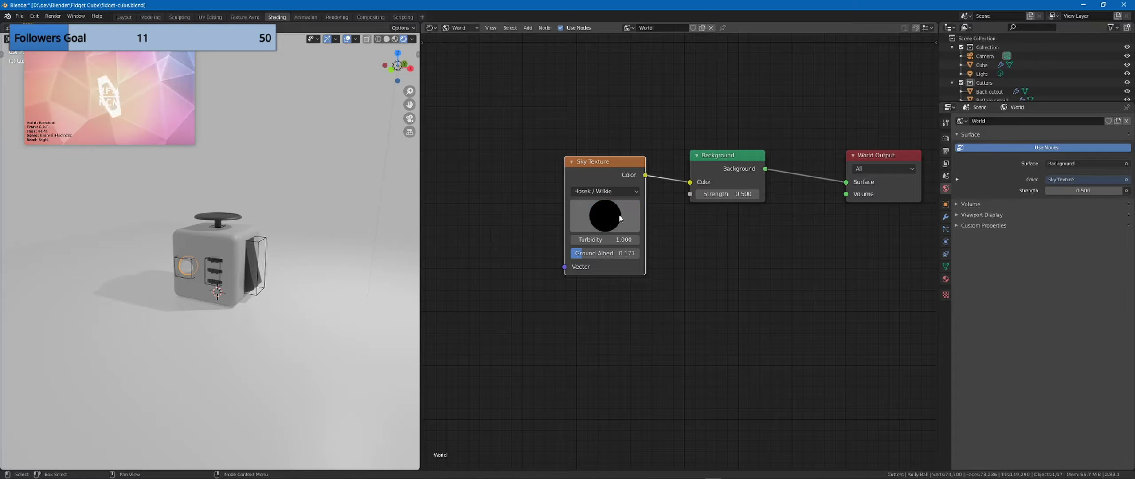
drag(615, 215, 609, 211)
text(0.3)
key(Return)
click(741, 193)
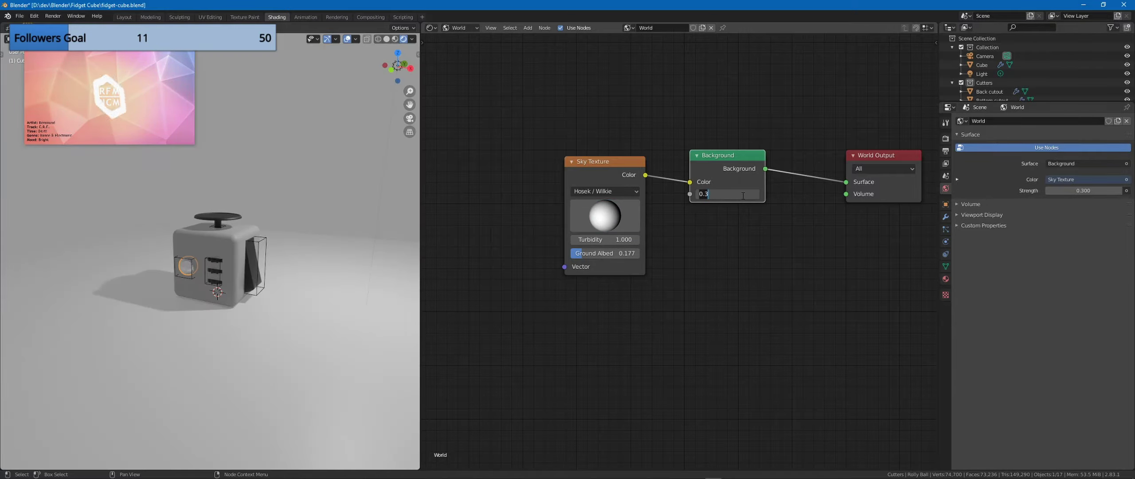
text(0.2)
key(Return)
Step: Clear the area light's rotation so it points straight down, and scale the light up
middle_drag(310, 217, 273, 220)
scroll(238, 254, up, 4)
middle_drag(238, 254, 302, 215)
scroll(275, 208, down, 5)
click(314, 190)
key(alt+r)
key(s)
click(350, 190)
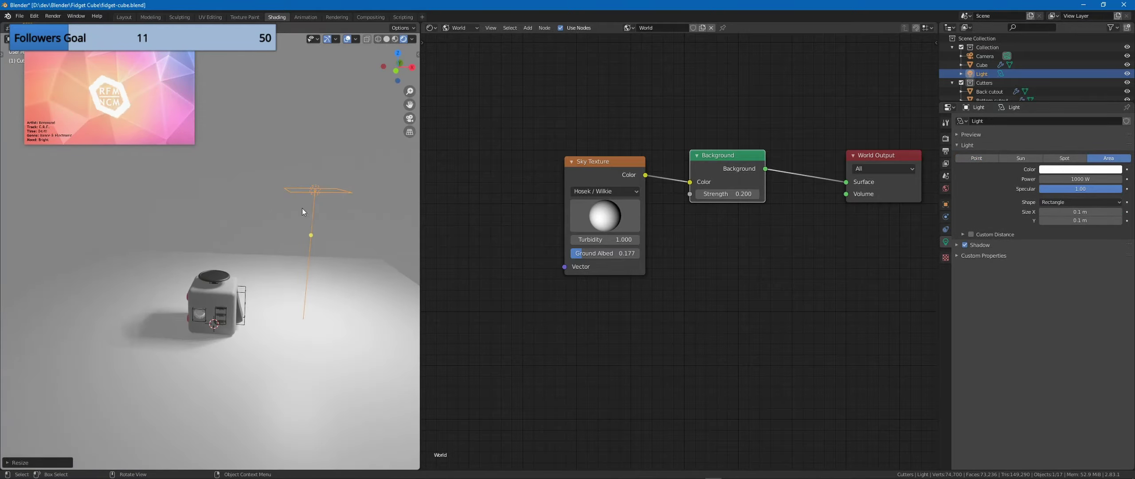
Step: Move the area light to one side of the cube and place a duplicate at the same height on the other side
key(g)
click(103, 218)
key(shift+d)
key(shift+z)
click(406, 246)
Step: Reposition one of the two overhead area lights closer to the cube
middle_drag(254, 244, 153, 253)
scroll(282, 225, up, 7)
scroll(273, 232, down, 3)
scroll(273, 233, down, 4)
click(291, 277)
key(g)
click(268, 272)
scroll(266, 224, up, 4)
scroll(153, 252, down, 4)
Step: Try a third area light by duplicating an overhead one, rotating it -90 degrees about X, and placing it near the floor
click(43, 261)
key(shift+d)
click(362, 232)
scroll(355, 311, down, 3)
middle_drag(361, 232, 324, 268)
key(g)
click(328, 310)
text(rx90-)
key(Return)
key(g)
key(z)
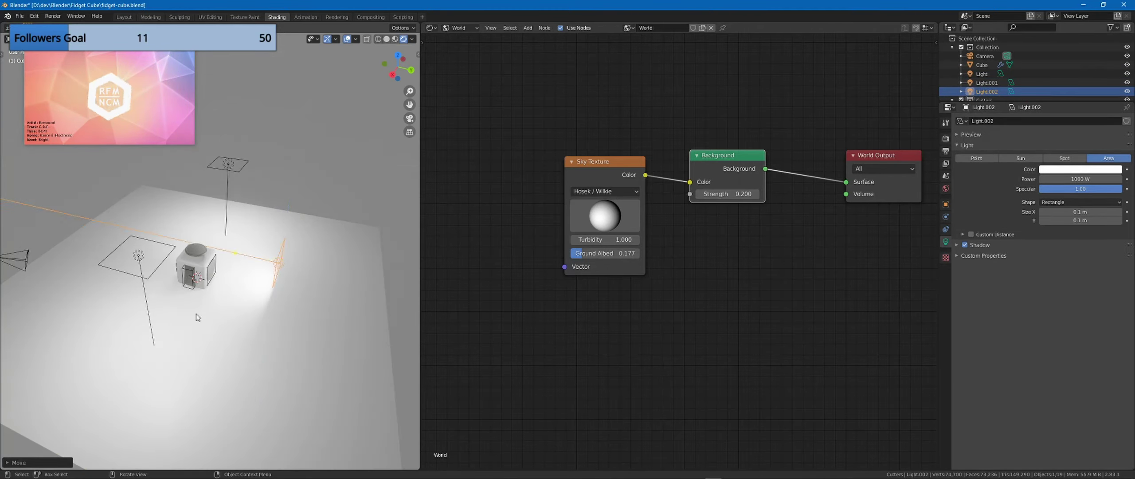
click(196, 314)
Step: Delete the third area light standing beside the cube
click(946, 279)
click(279, 263)
middle_drag(177, 275, 284, 232)
key(Delete)
scroll(301, 233, up, 5)
middle_drag(202, 231, 303, 266)
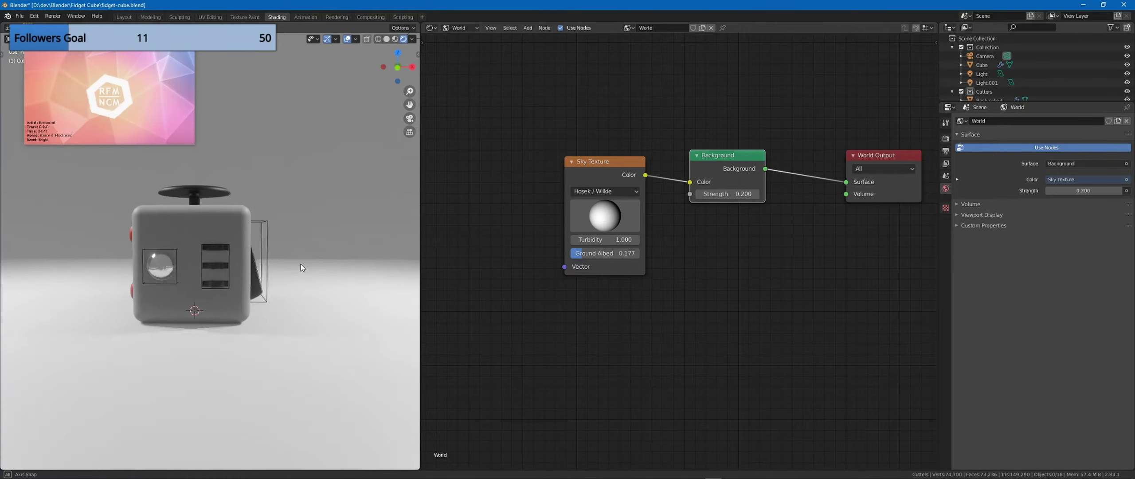
Step: Look through the camera and set the render resolution to 1440 by 1440 px
key(KP_0)
click(946, 151)
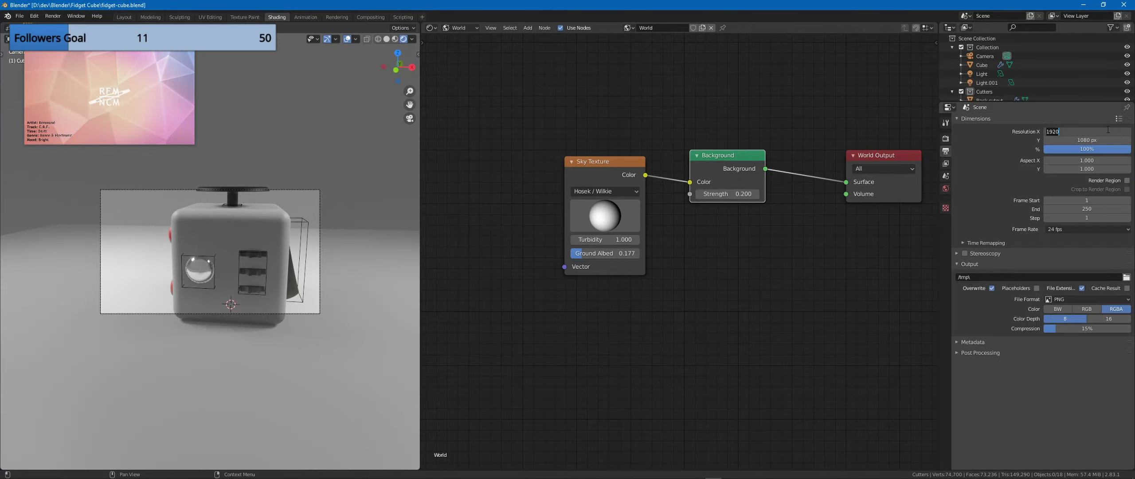
text(1440)
key(Tab)
text(1440)
key(Return)
Step: Move the camera to center the cube in the square frame
click(985, 56)
key(g)
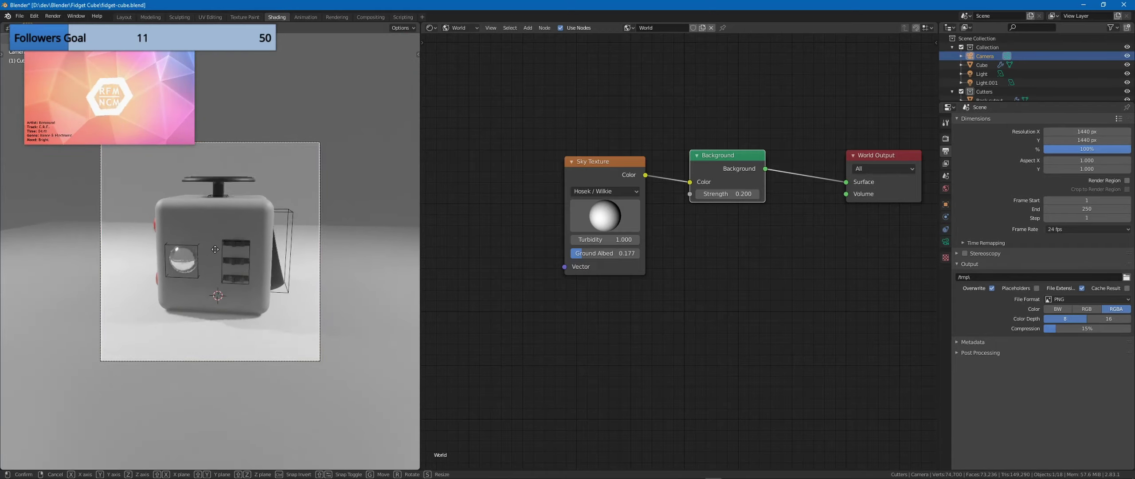
click(215, 249)
Step: Enable camera depth of field focused on the Cube with an f-stop of 1.4, and try a 20 mm focal length
click(946, 241)
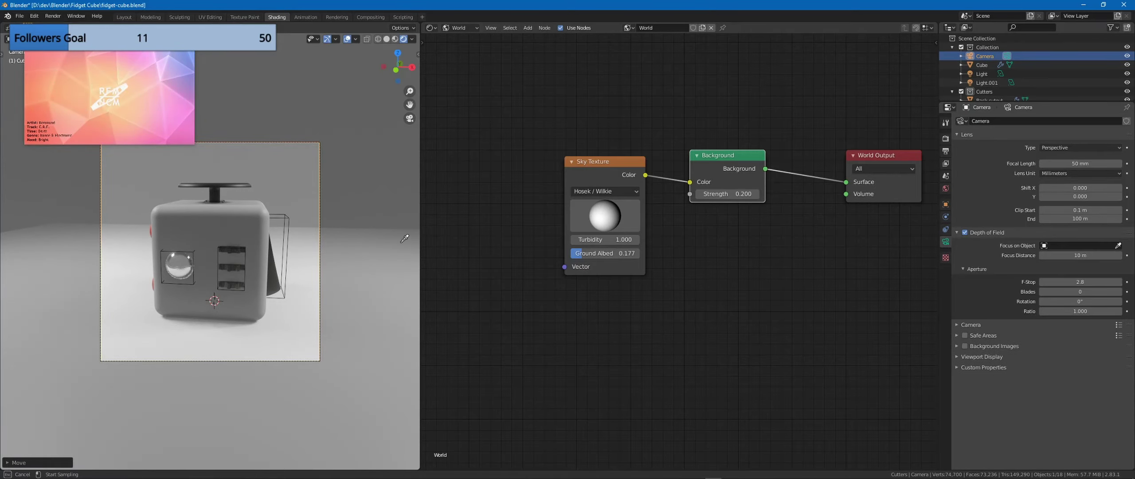
drag(1082, 164, 1053, 163)
text(20)
key(Return)
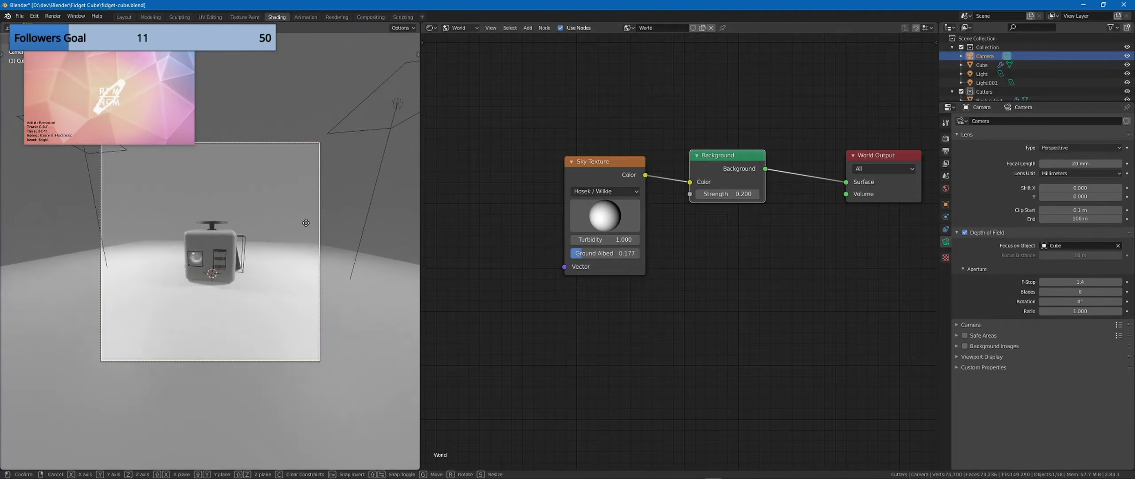
key(g)
right_click(309, 224)
Step: Try a 40 mm focal length for the camera and adjust the camera's position
click(1080, 164)
text(40)
key(Return)
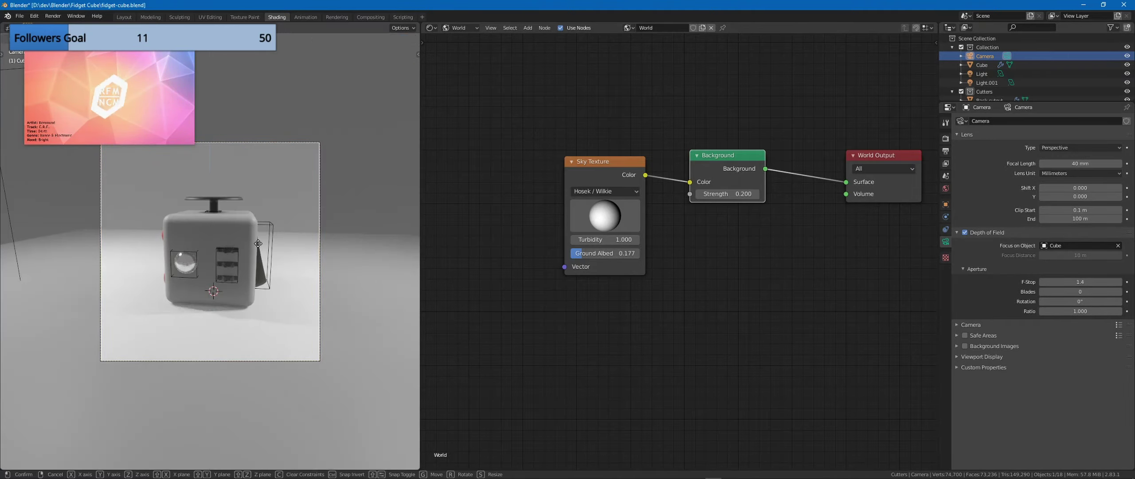
key(g)
click(76, 344)
Step: Set the camera's focal length to 80 mm and move the camera to fit the whole cube in frame
click(1081, 164)
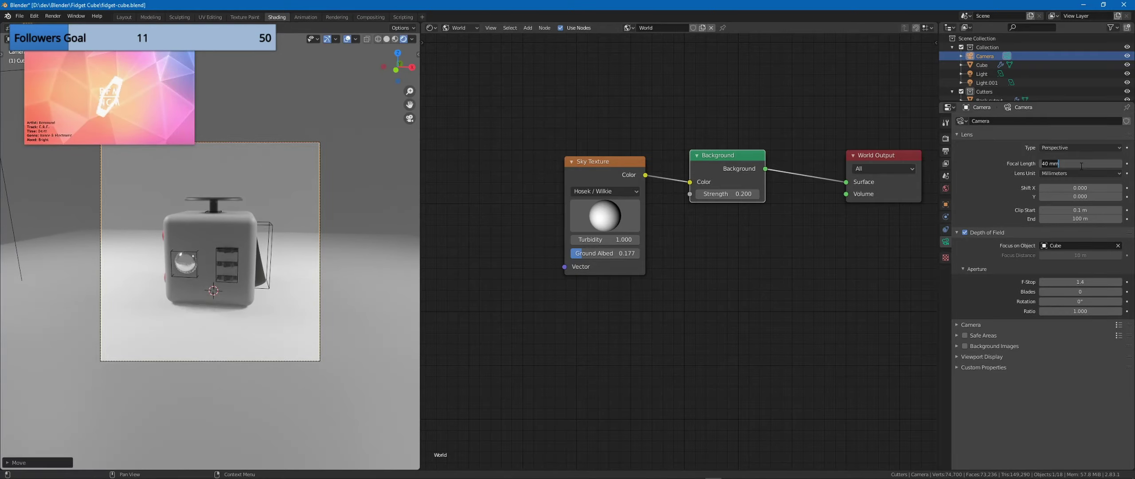
text(80)
key(Return)
key(g)
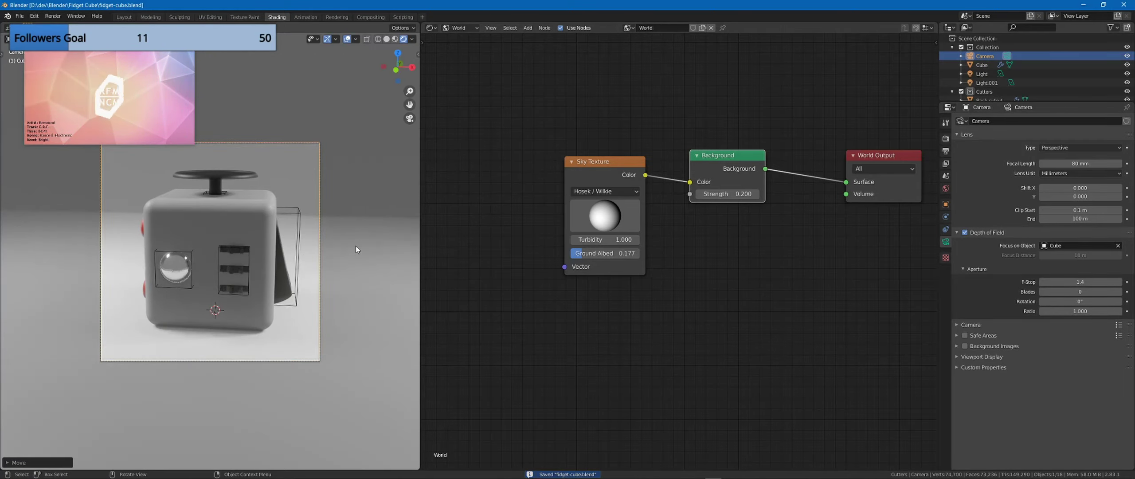
Step: Lock the camera to the view, orbit it to show the red buttons and the cube's upper face, and save the file
key(n)
click(403, 159)
middle_drag(289, 190, 239, 203)
key(ctrl+s)
key(n)
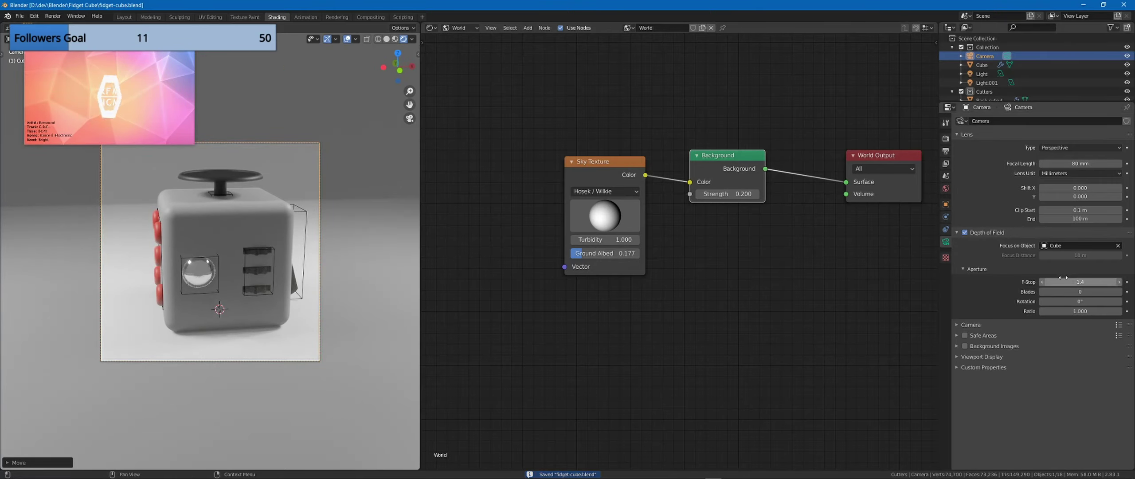
Step: Render a test image of the scene with Eevee and close the result
click(946, 138)
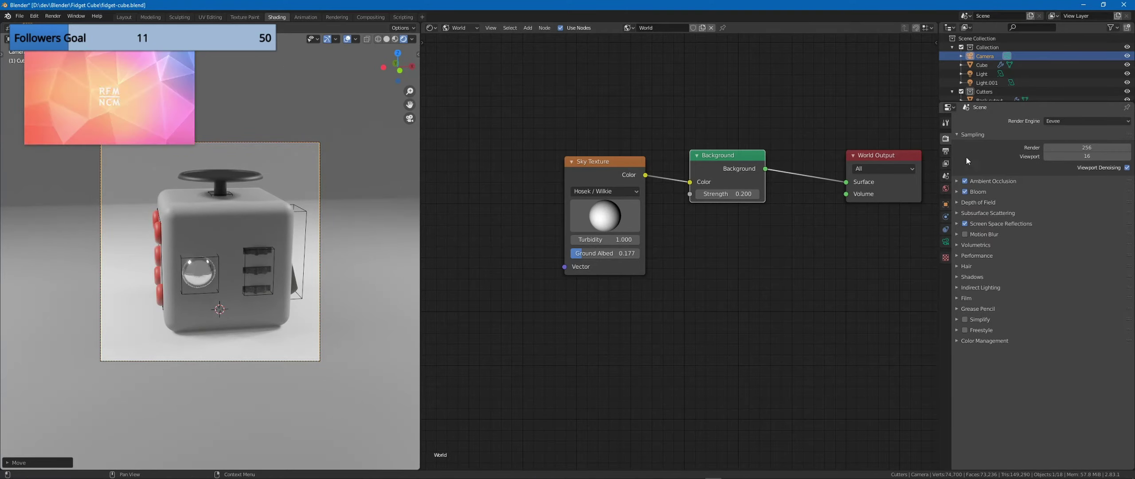
key(F12)
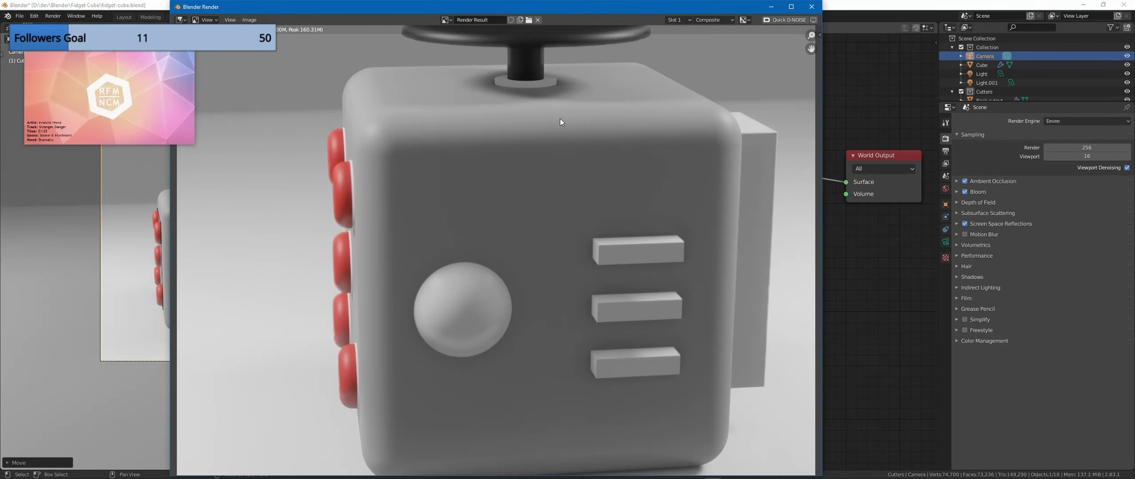
key(Escape)
Step: Disable the Cutters collection for viewport and render, and move the Plane out of it into the main Collection
drag(1033, 103, 1033, 186)
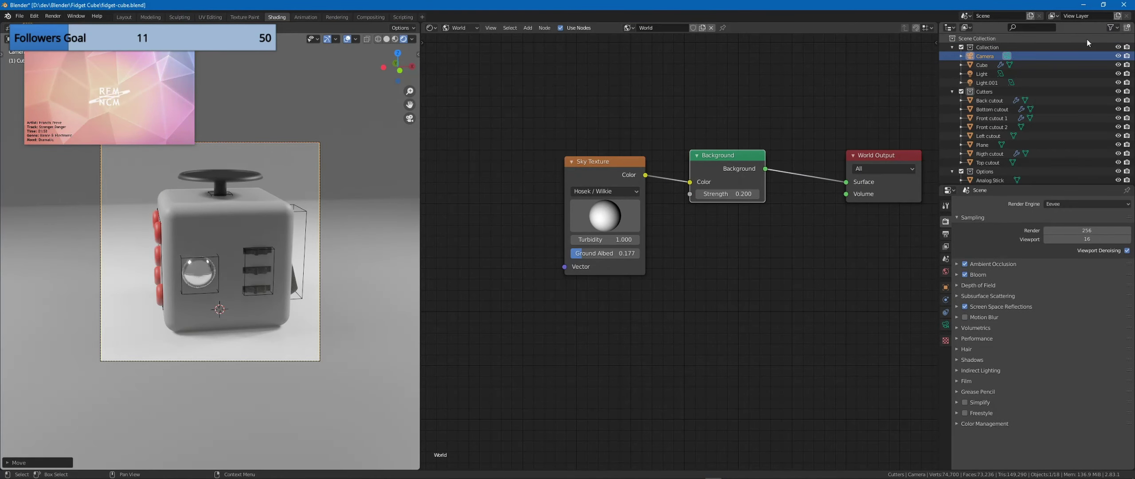
click(1127, 92)
drag(983, 145, 993, 47)
Step: Render the cube image and save it in a new folder named Renders
key(F12)
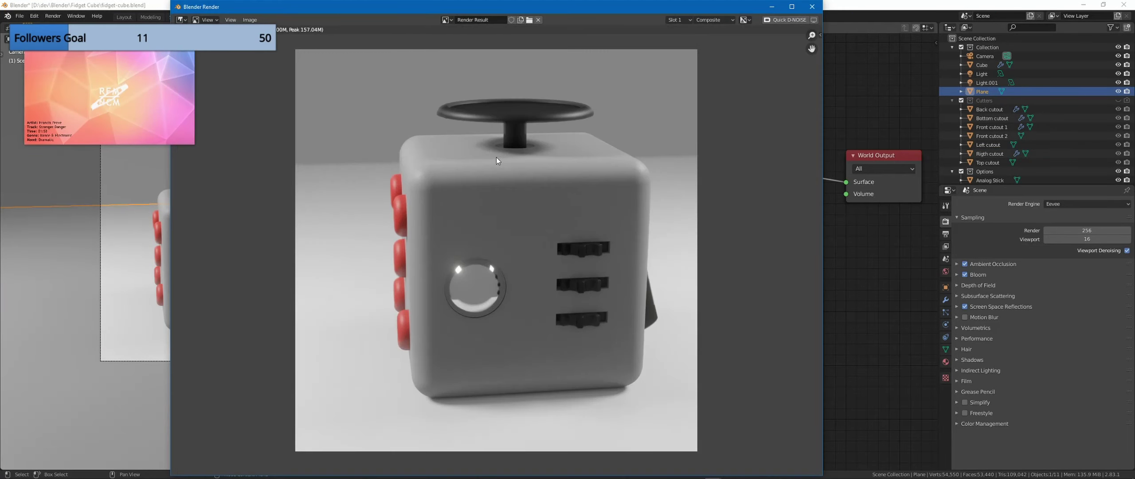
click(250, 19)
click(266, 85)
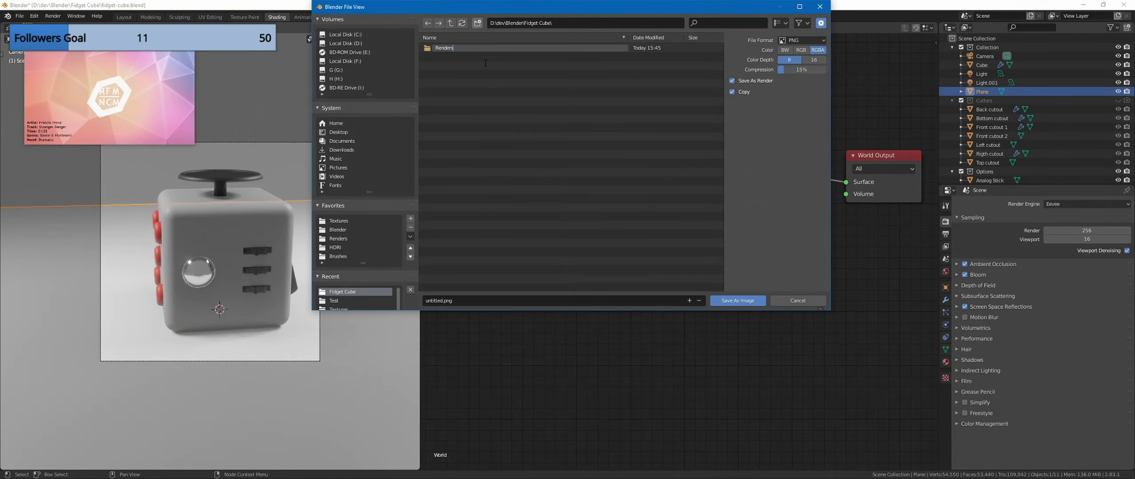
key(Return)
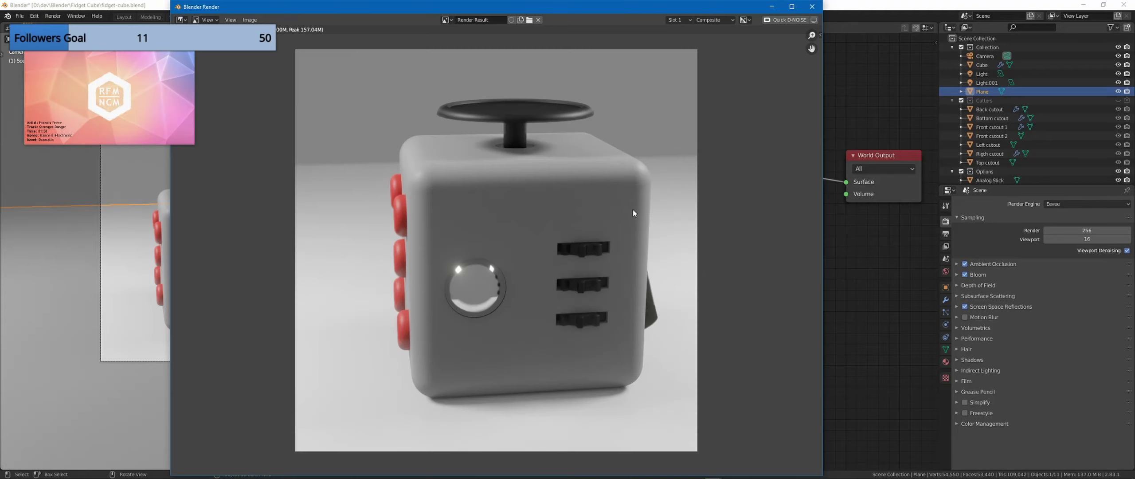
click(812, 7)
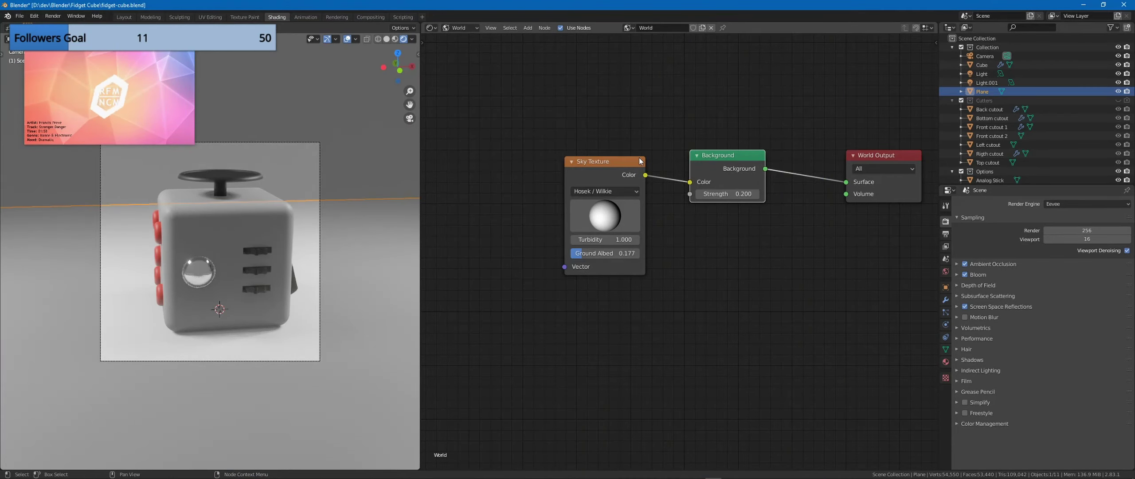
Step: Switch the node editor from world to object shading and select the cube body
middle_drag(261, 235, 290, 245)
scroll(290, 246, up, 7)
click(463, 28)
click(471, 39)
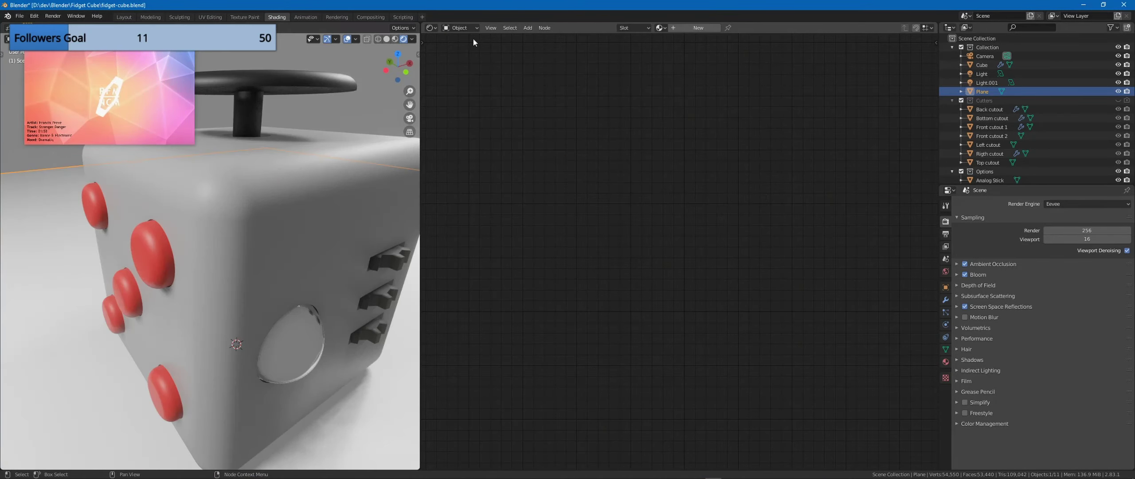
click(368, 177)
Step: Add a Noise Texture to the cube body's material, preview it on the model and set its scale to 500
key(shift+a)
text(snoise)
key(Return)
click(590, 195)
ctrl+shift+click(588, 199)
click(588, 263)
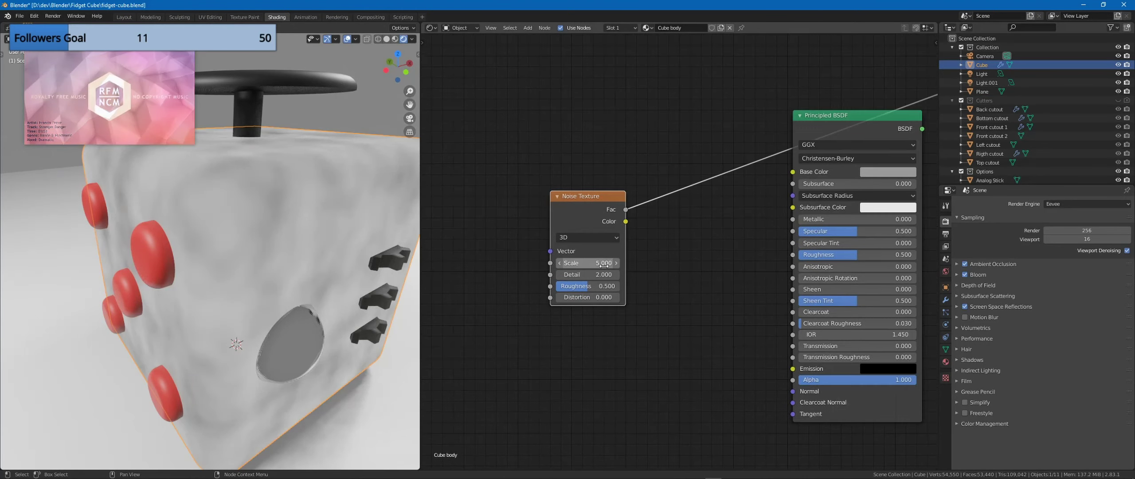
text(500)
key(Return)
Step: Feed the noise factor into the cube body shader's Roughness, removing the preview, and set Clearcoat to 0.005 and Clearcoat Roughness to 0
middle_drag(706, 258, 638, 283)
drag(707, 273, 726, 280)
middle_drag(627, 262, 634, 243)
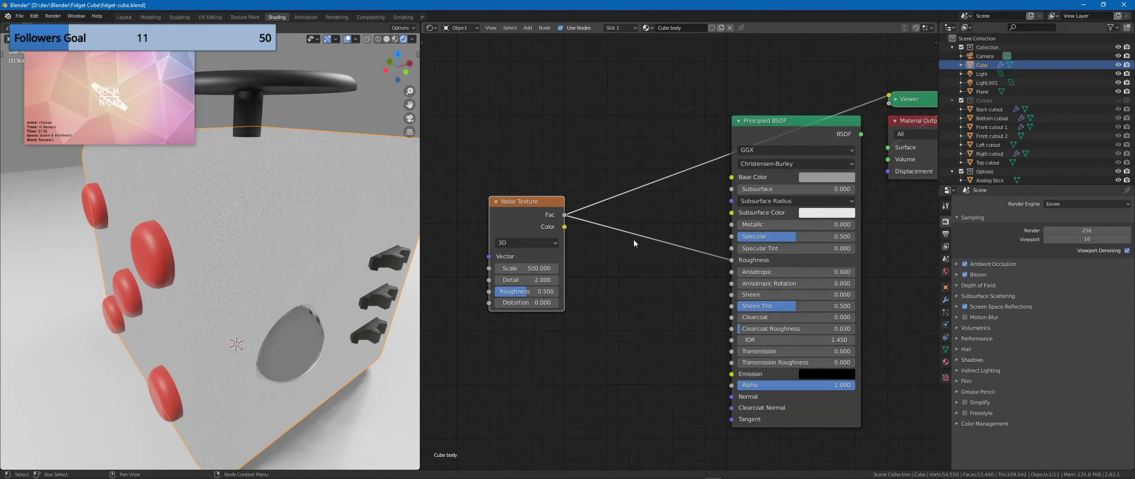
key(ctrl+z)
mouse_move(820, 318)
mouse_down()
mouse_move(854, 318)
mouse_move(822, 318)
mouse_up()
Step: Set the noise detail to 10 and roughness to 0.892, and move the texture node farther away from the shader
mouse_move(290, 270)
middle_down()
mouse_move(240, 269)
mouse_move(278, 291)
mouse_move(360, 299)
middle_up()
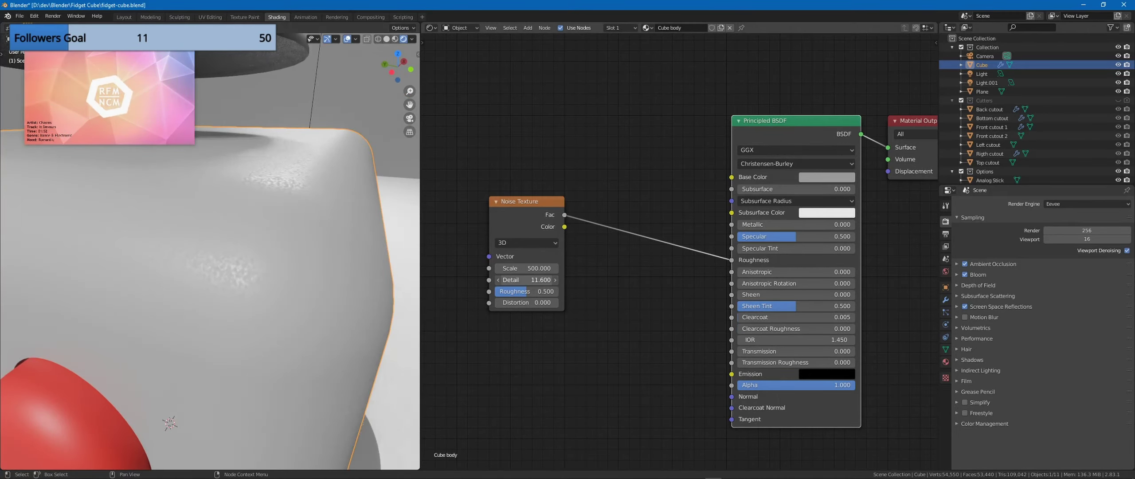
scroll(334, 260, down, 2)
middle_drag(527, 261, 647, 261)
drag(647, 201, 557, 178)
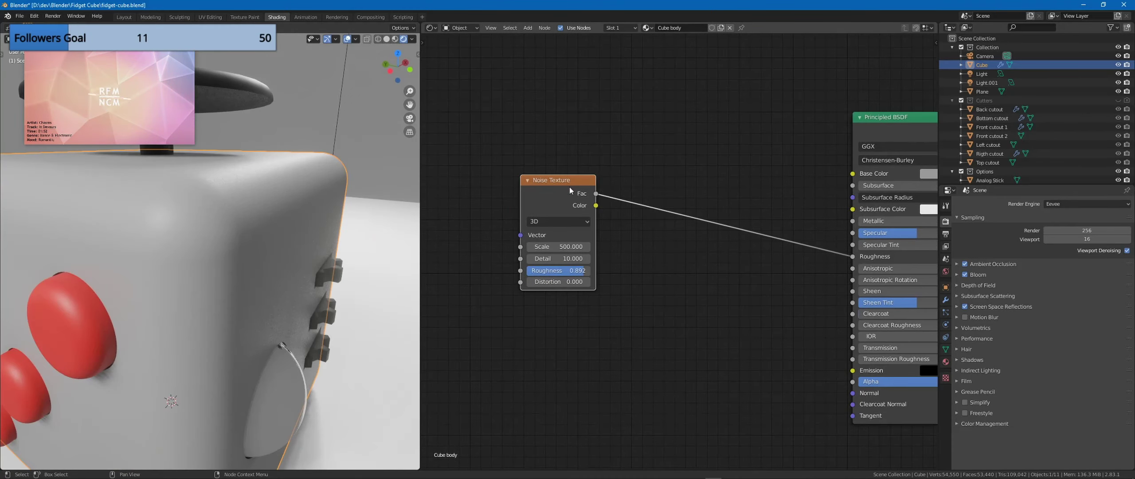
ctrl+shift+click(567, 191)
middle_drag(754, 199, 634, 204)
ctrl+shift+click(798, 142)
Step: Add a Bump node and a Normal Map node between the Noise Texture and the shader
middle_drag(526, 299, 660, 257)
key(shift+a)
text(sbump)
click(740, 306)
key(shift+a)
click(644, 297)
text(normal)
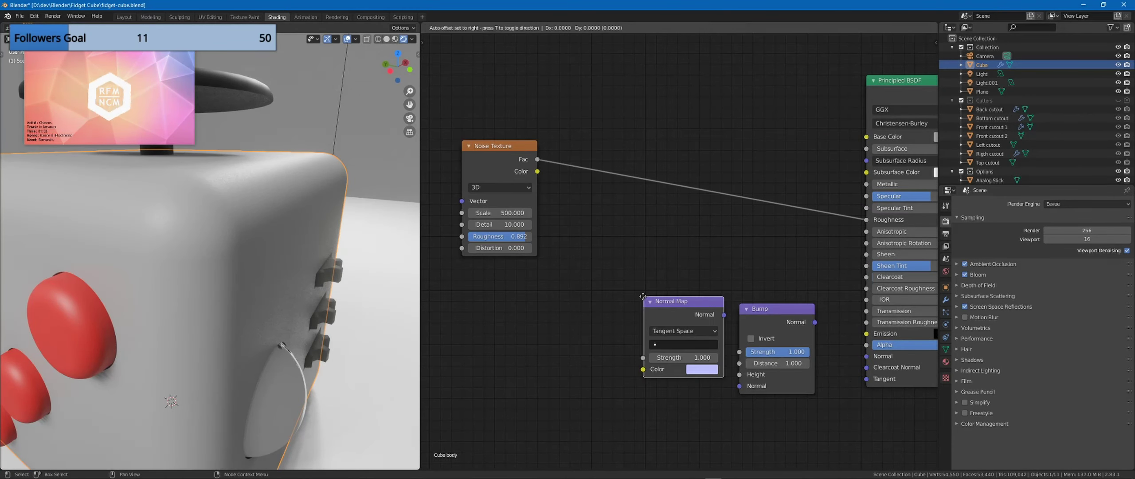
click(600, 336)
Step: Chain the noise factor through Normal Map and Bump into the shader's Normal, with normal strength and bump distance at 0.1
drag(680, 353, 739, 386)
drag(538, 159, 639, 371)
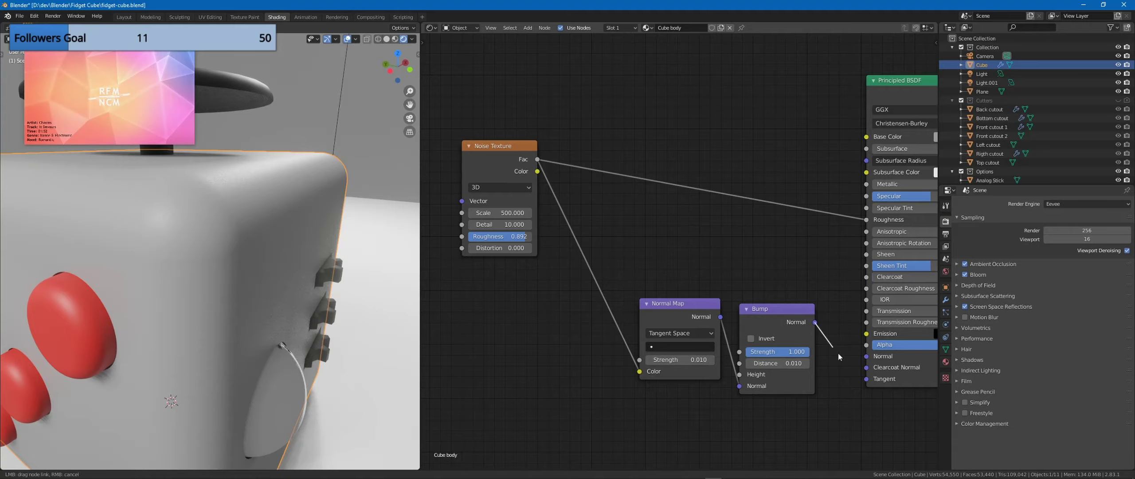
drag(839, 354, 867, 356)
middle_drag(311, 284, 340, 260)
scroll(339, 292, down, 2)
Step: Copy the Noise Texture, Normal Map and Bump nodes into the analog stick's material and connect them to Roughness and Normal
drag(501, 146, 567, 231)
drag(510, 204, 826, 428)
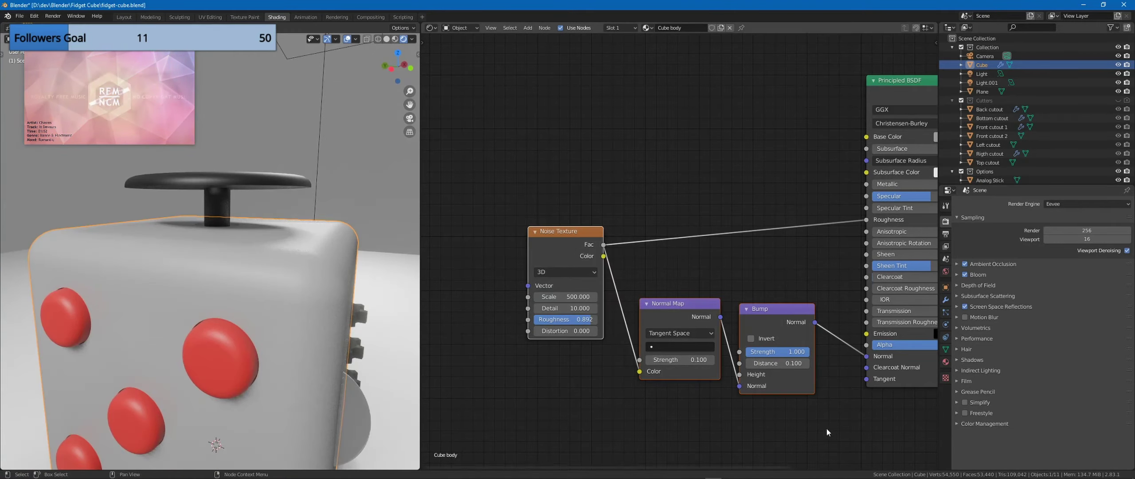
key(ctrl+c)
click(255, 184)
middle_drag(674, 248, 615, 254)
key(ctrl+v)
drag(545, 250, 807, 225)
drag(757, 328, 807, 361)
Step: Paste the same texture nodes into the Red Plastic material of the buttons and connect them to Roughness and Normal
mouse_move(382, 212)
middle_down()
mouse_move(385, 276)
mouse_move(284, 222)
mouse_move(377, 209)
middle_up()
click(212, 320)
key(ctrl+v)
drag(545, 250, 778, 217)
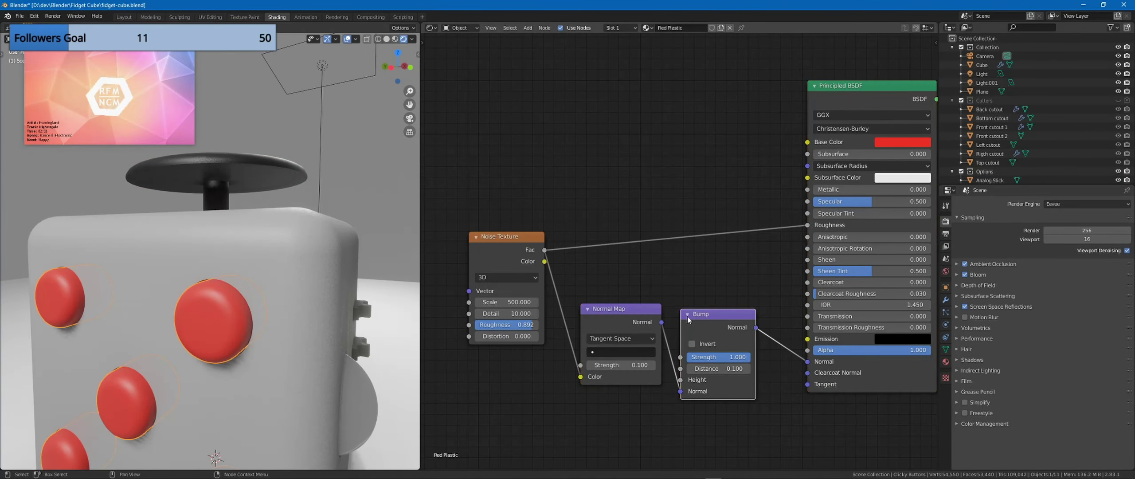
scroll(349, 269, up, 5)
scroll(349, 269, down, 6)
Step: Add a Musgrave Texture to the rolling ball's Steel material, preview it and set its scale to 45.8
middle_drag(349, 268, 295, 273)
click(213, 337)
scroll(291, 282, up, 6)
middle_drag(533, 265, 567, 275)
key(shift+a)
text(mus)
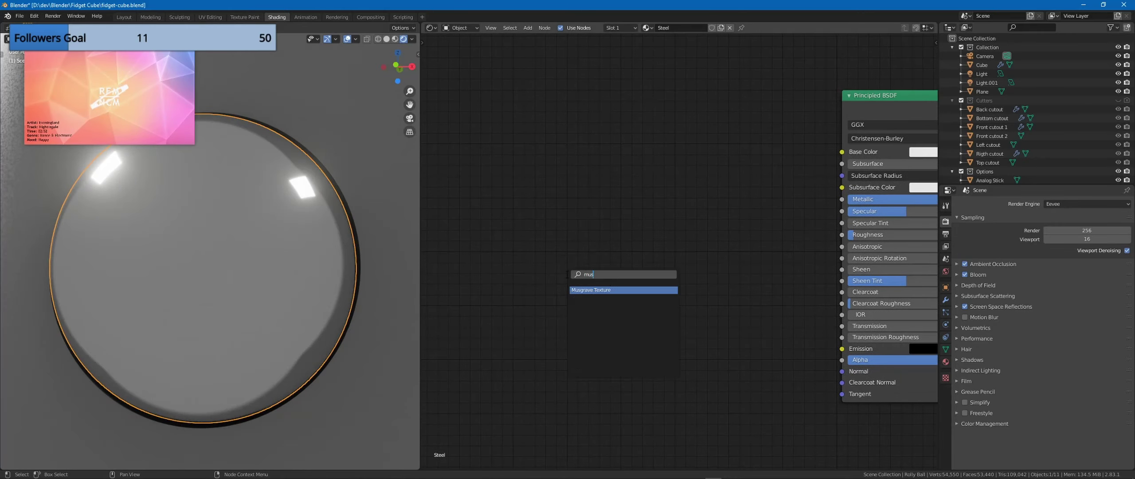
key(Return)
click(555, 184)
ctrl+shift+click(560, 189)
middle_drag(512, 245, 510, 254)
drag(621, 267, 665, 266)
Step: Add a Noise Texture above the Musgrave Texture in the Steel material, preview it and set its scale to 4
drag(606, 197, 561, 254)
key(shift+a)
text(noi)
key(Return)
click(525, 130)
ctrl+shift+click(542, 133)
drag(568, 200, 564, 201)
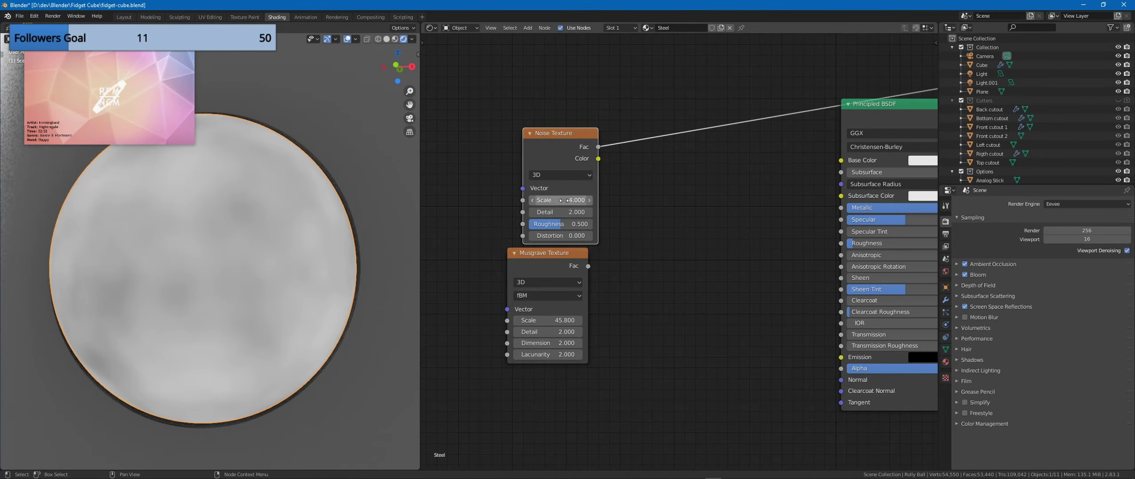
drag(560, 133, 516, 127)
key(shift+a)
text(color)
key(Return)
right_click(646, 177)
Step: Insert a ColorRamp after the Noise Texture and pull its black and white stops close together, with white at 0.559
key(shift+a)
text(color)
key(Down)
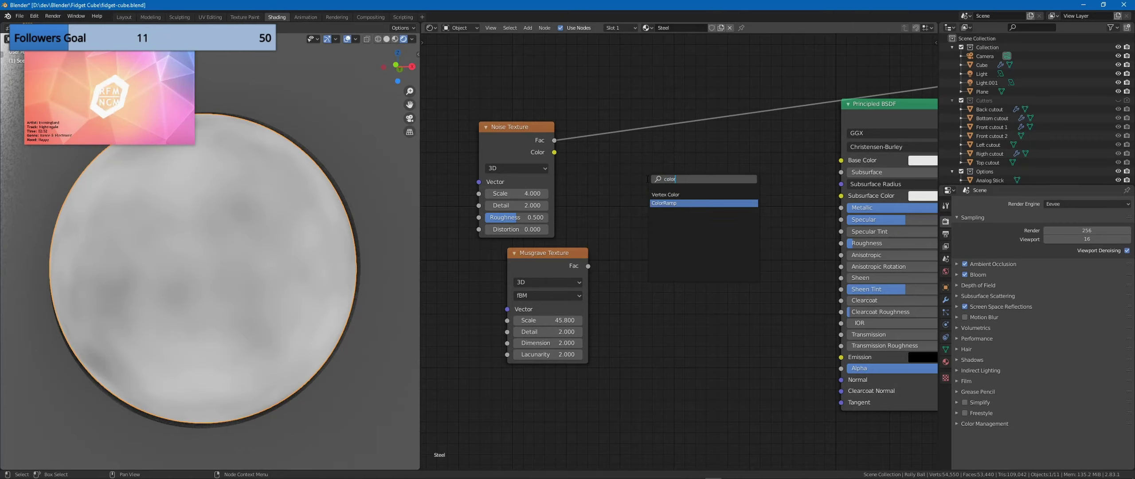
key(Return)
click(598, 100)
drag(718, 166, 708, 166)
drag(607, 167, 672, 171)
drag(710, 166, 661, 168)
drag(674, 167, 669, 167)
drag(524, 127, 480, 121)
drag(681, 104, 620, 107)
Step: Preview the Musgrave Texture and set its detail to 6.8 and scale to 45, undoing the other adjustments
ctrl+shift+click(567, 270)
drag(548, 332, 566, 332)
drag(548, 342, 548, 320)
drag(548, 355, 524, 354)
key(ctrl+z)
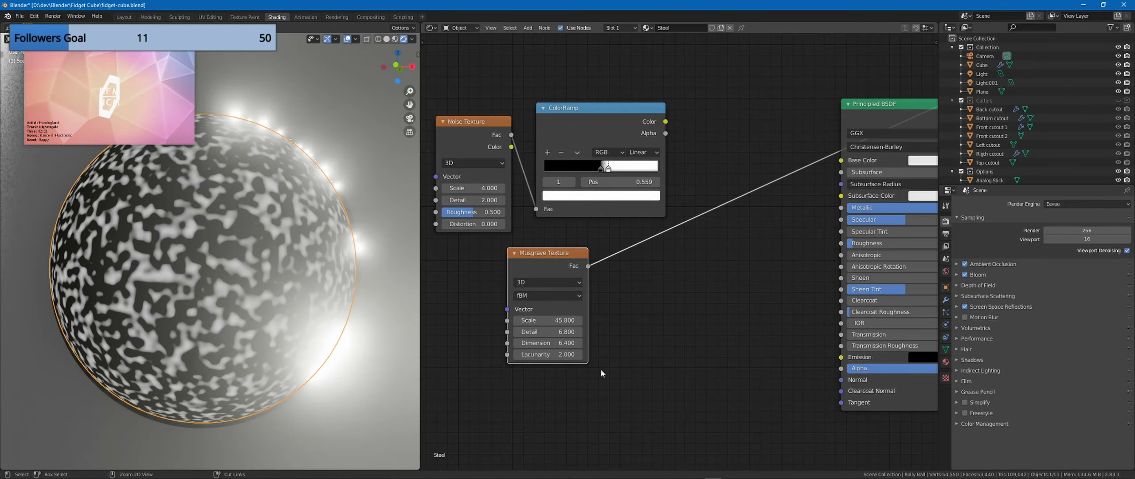
key(ctrl+z)
text(45)
key(Return)
Step: Place the ColorRamp below the Musgrave Texture and insert a Mix color node after the Musgrave output
drag(560, 107, 608, 298)
drag(547, 252, 507, 150)
key(shift+a)
click(654, 198)
text(mix)
click(667, 222)
click(670, 144)
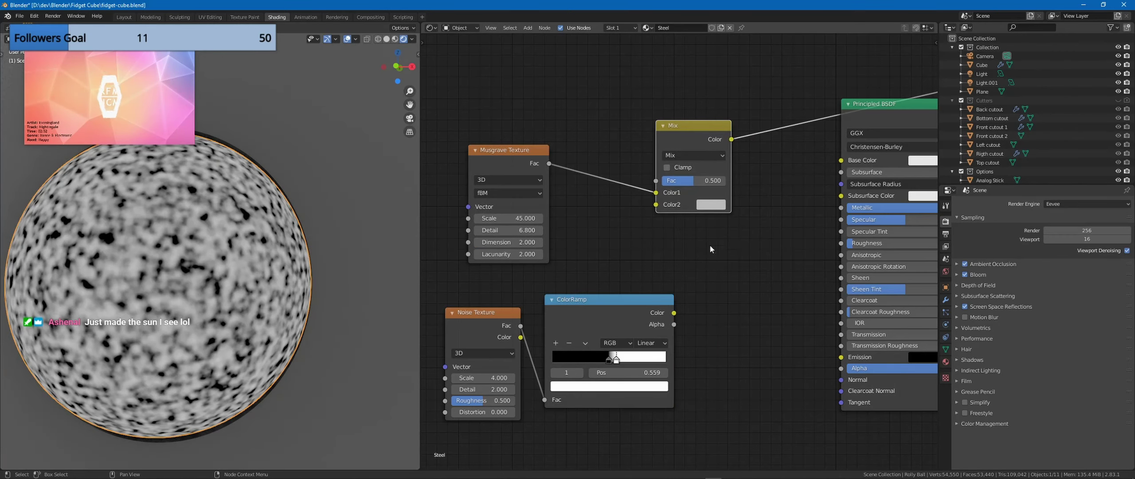
Step: Connect the noise ColorRamp to the mix node's second color and blend with Multiply at factor 1
drag(674, 313, 656, 204)
click(694, 155)
click(685, 251)
drag(703, 181, 693, 250)
drag(617, 290, 496, 366)
drag(572, 311, 471, 301)
shift+click(514, 244)
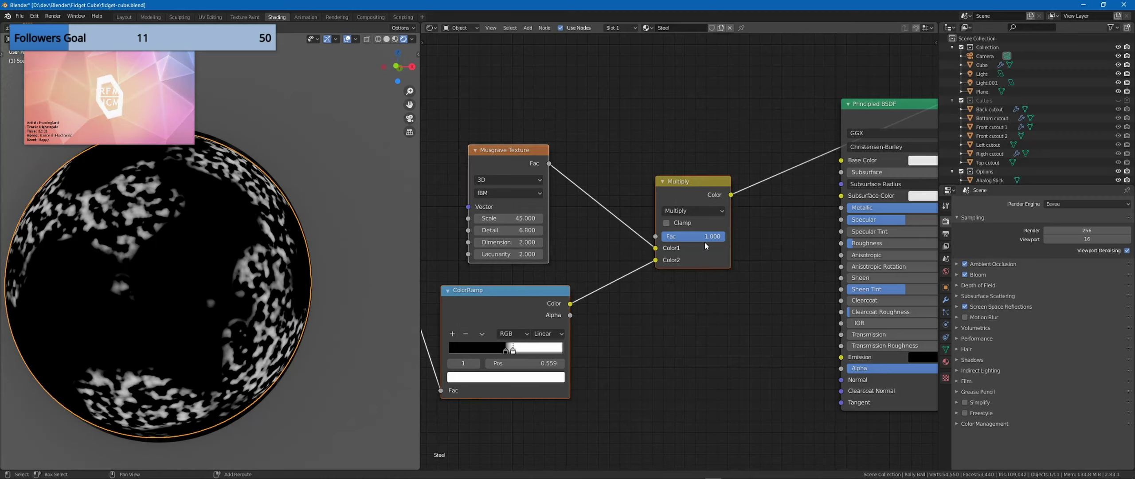
Step: Insert a second ColorRamp after the Multiply node and add a stop at position 0.732
shift+drag(704, 247, 591, 256)
key(shift+a)
text(colorr)
key(Return)
click(655, 165)
middle_drag(588, 296, 538, 296)
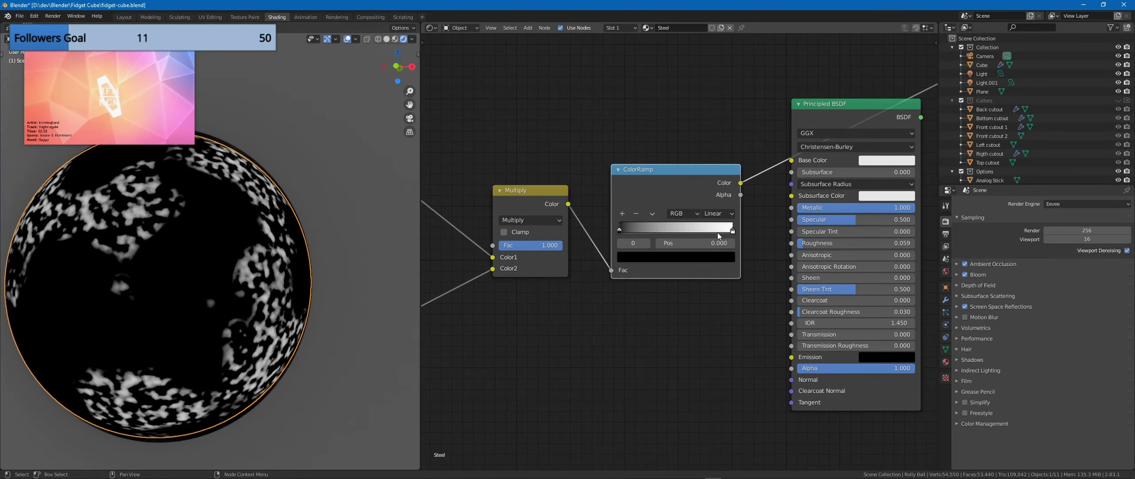
ctrl+click(668, 229)
drag(668, 229, 703, 229)
Step: Save the file and connect the second ColorRamp's color to the Steel shader's Roughness
click(189, 59)
key(ctrl+s)
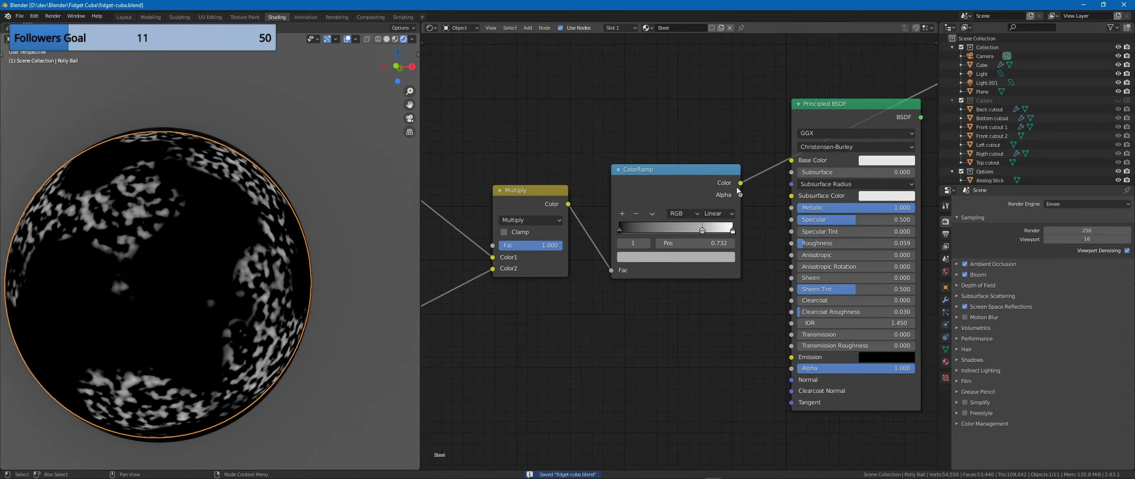
drag(790, 242, 791, 243)
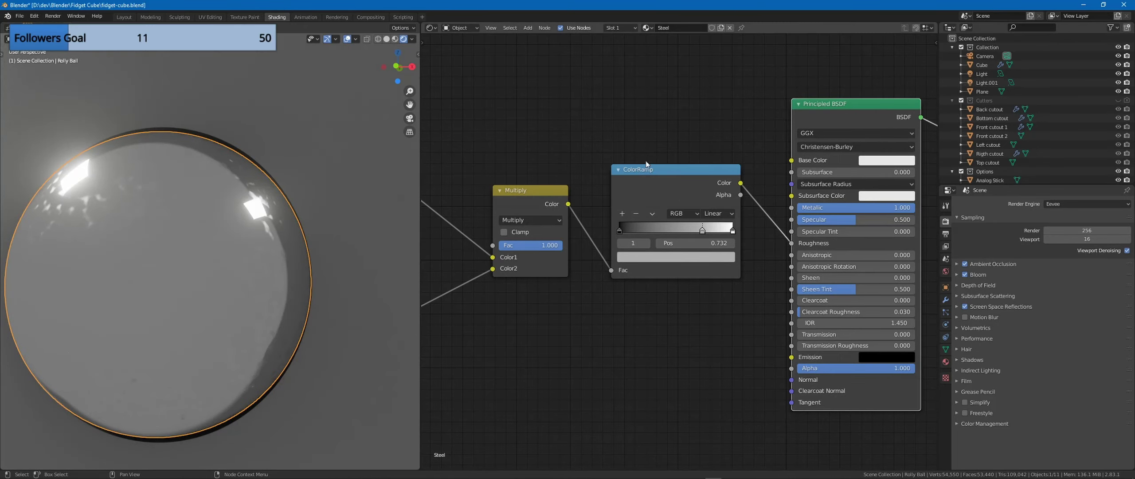
Step: Move the Steel material's texture nodes as a group farther away from the shader
scroll(665, 166, down, 3)
middle_drag(679, 163, 824, 167)
drag(826, 124, 466, 350)
key(g)
click(385, 374)
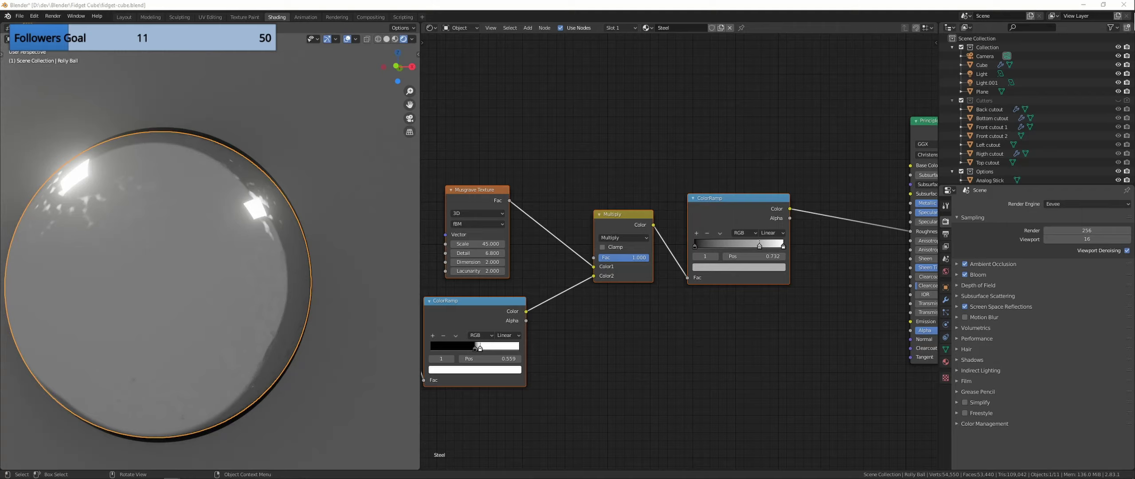
Step: Add another Noise Texture above the existing Steel texture nodes
middle_drag(698, 137, 696, 225)
key(shift+a)
click(637, 189)
text(noi)
key(Return)
click(577, 151)
Step: Duplicate the roughness ColorRamp next to the new Noise Texture, connect the noise factor to it and preview the result
click(738, 302)
key(shift+d)
click(737, 163)
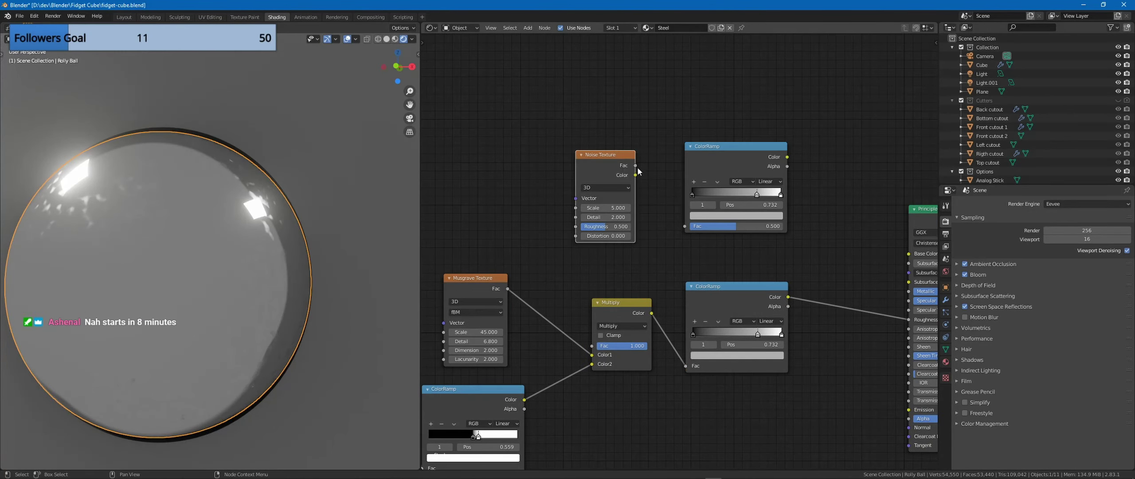
drag(636, 165, 685, 226)
ctrl+shift+click(741, 166)
Step: Remove the duplicated ColorRamp's middle stop, then color its first stop dark reddish brown and its last stop mid grey
middle_drag(799, 198, 779, 208)
click(685, 191)
click(710, 226)
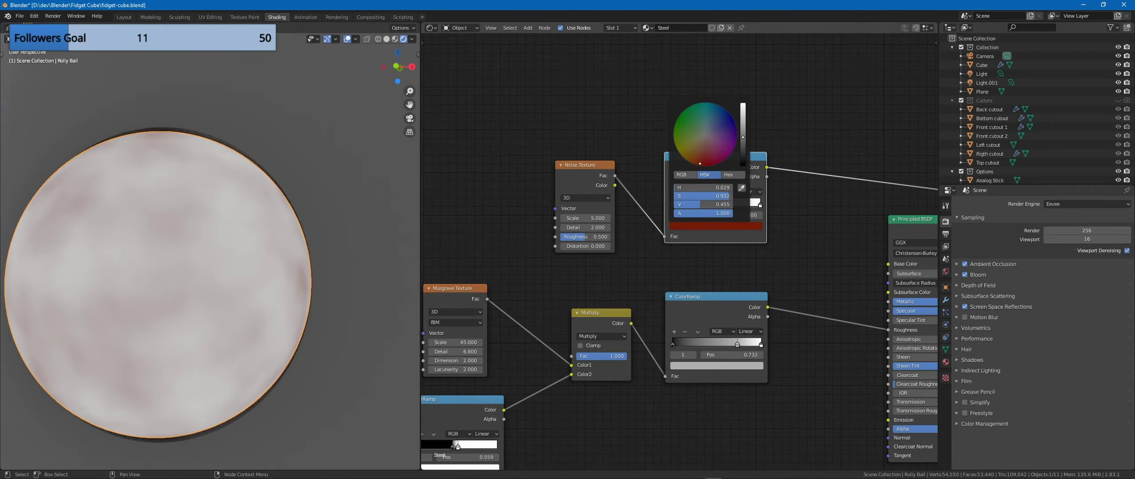
drag(692, 160, 701, 161)
click(760, 204)
click(714, 225)
drag(743, 106, 744, 136)
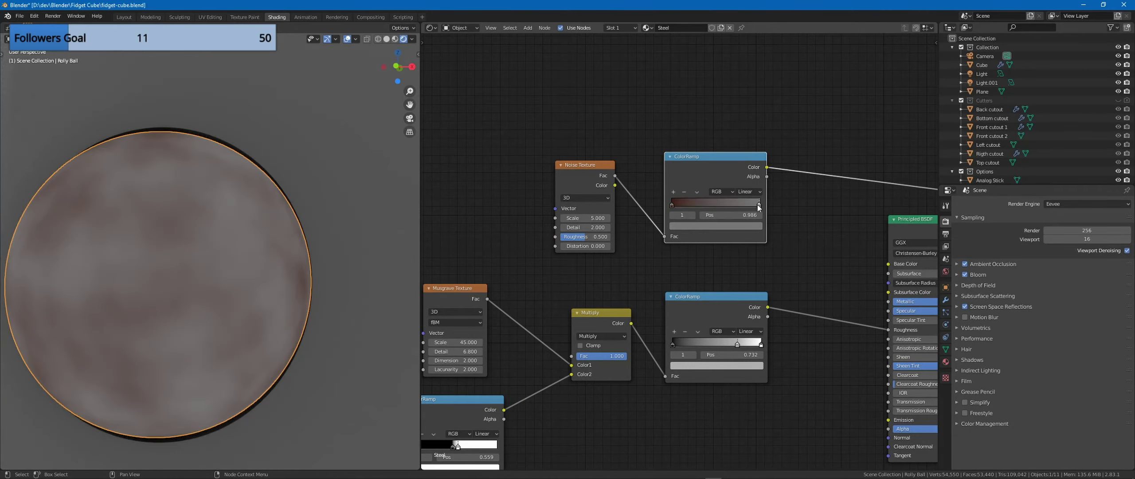
Step: Move the reddish-brown and grey ramp stops closer together, with grey at 0.641, and set the connected Noise Texture's scale to 100
drag(760, 205, 738, 204)
drag(672, 204, 702, 206)
drag(739, 205, 729, 205)
click(584, 218)
text(100)
key(Return)
middle_drag(507, 263, 465, 233)
drag(660, 126, 620, 140)
key(shift+a)
click(755, 214)
text(mix)
key(Return)
key(Escape)
Step: Add a MixRGB node after the reddish-brown ramp, feed the roughness ramp into its second color and set its blending to Multiply
key(shift+a)
click(728, 189)
text(mix)
key(Down)
key(Return)
click(748, 149)
drag(725, 277, 804, 196)
click(776, 175)
click(775, 207)
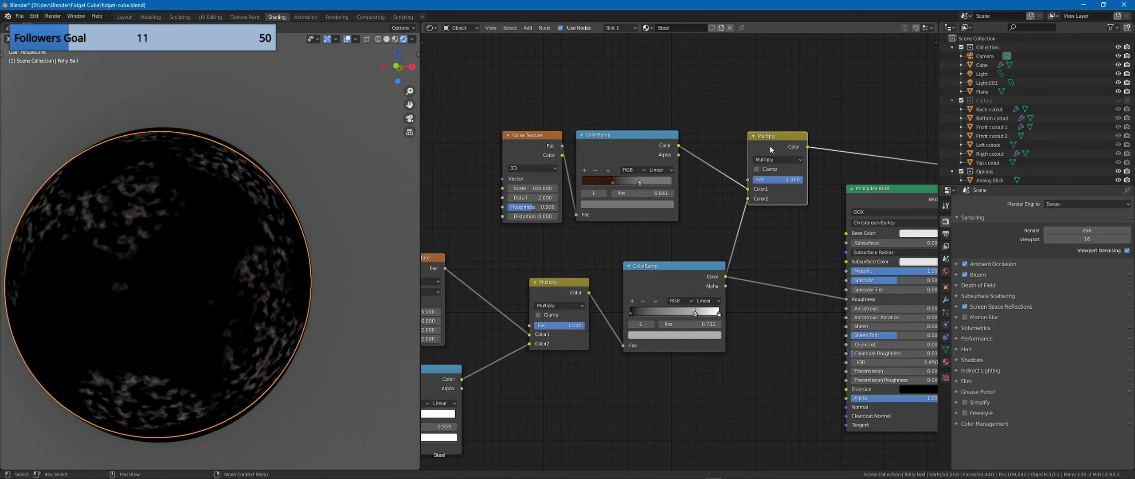
Step: Delete the added Multiply node, connect the reddish-brown ramp to the Principled BSDF's Base Color and preview the shader
middle_drag(695, 196, 757, 175)
key(x)
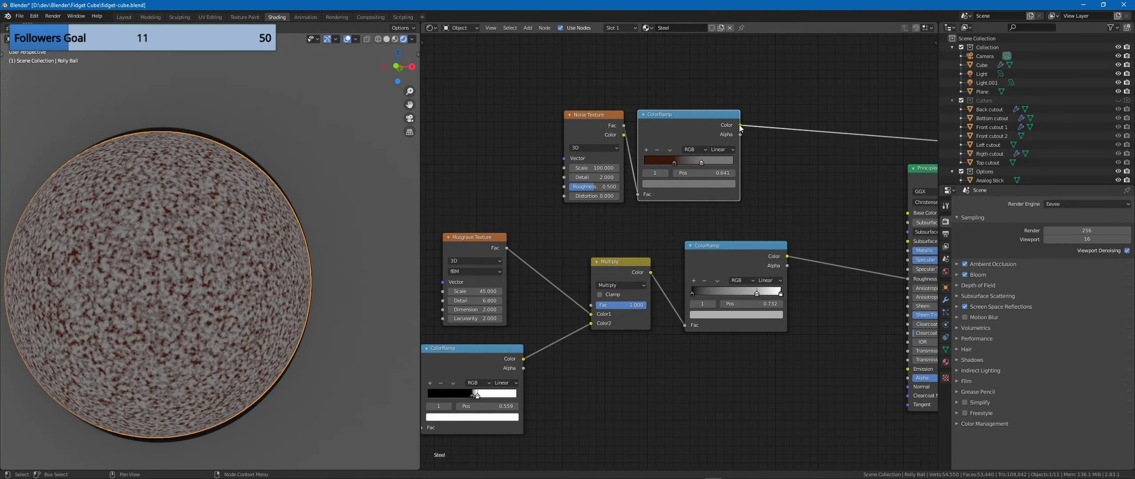
ctrl+shift+click(763, 266)
middle_drag(776, 258, 630, 184)
scroll(810, 183, down, 3)
drag(612, 131, 732, 197)
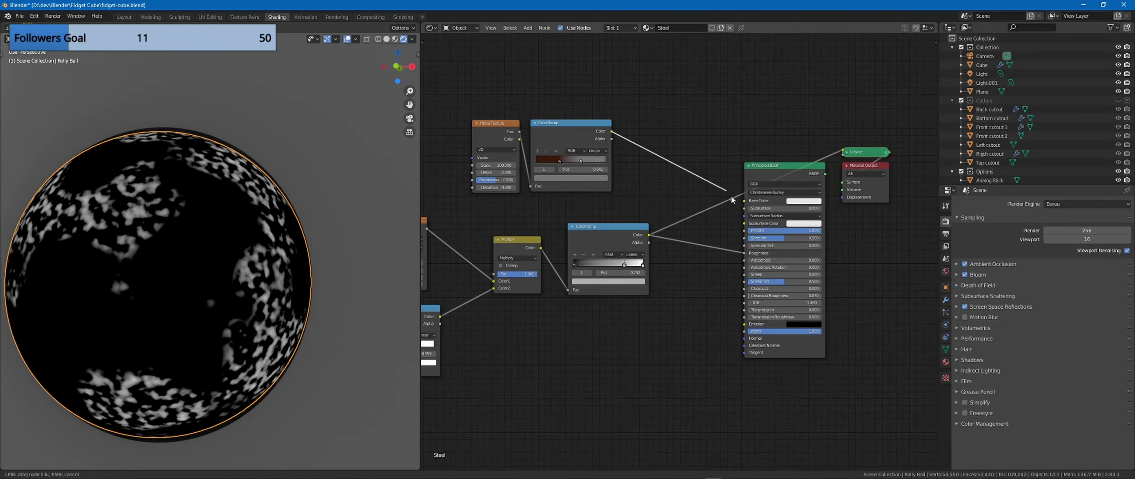
ctrl+shift+click(811, 176)
Step: Try to combine the reddish-brown ramp with the roughness ramp through a duplicate of the existing Multiply node
click(505, 250)
key(shift+d)
click(681, 164)
drag(649, 235, 670, 204)
middle_drag(680, 235, 737, 224)
drag(706, 224, 580, 178)
drag(728, 193, 697, 197)
Step: Delete the upper Noise Texture, its reddish-brown ColorRamp and the duplicated Multiply node
drag(550, 193, 731, 133)
key(x)
Step: Preview the two remaining ColorRamps and shift the roughness ramp's lighter stops toward its dark end, with the white stop at 0.468
middle_drag(797, 229, 927, 202)
scroll(639, 292, up, 3)
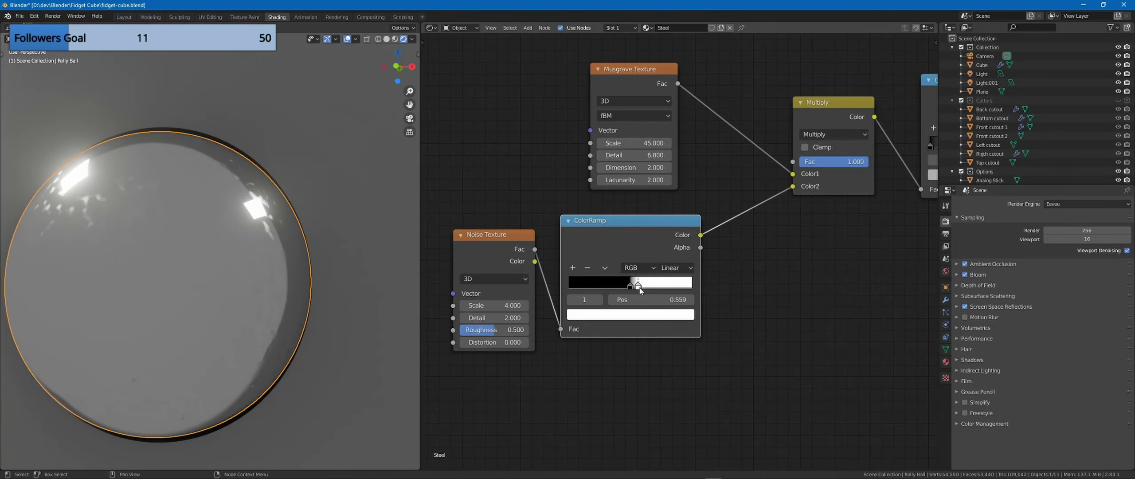
click(633, 286)
ctrl+shift+click(685, 236)
middle_drag(728, 217, 442, 294)
ctrl+shift+click(758, 174)
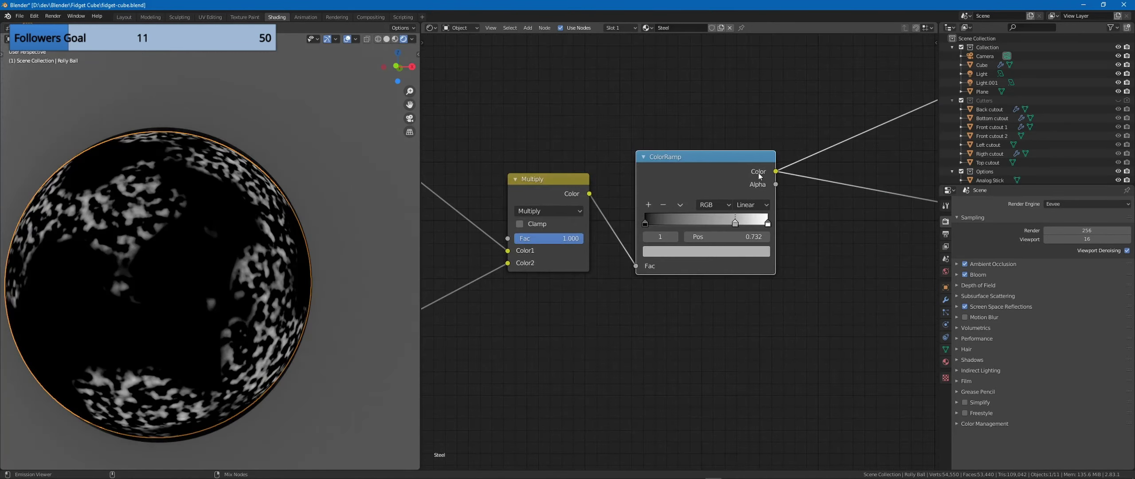
drag(747, 225, 752, 225)
drag(735, 225, 655, 224)
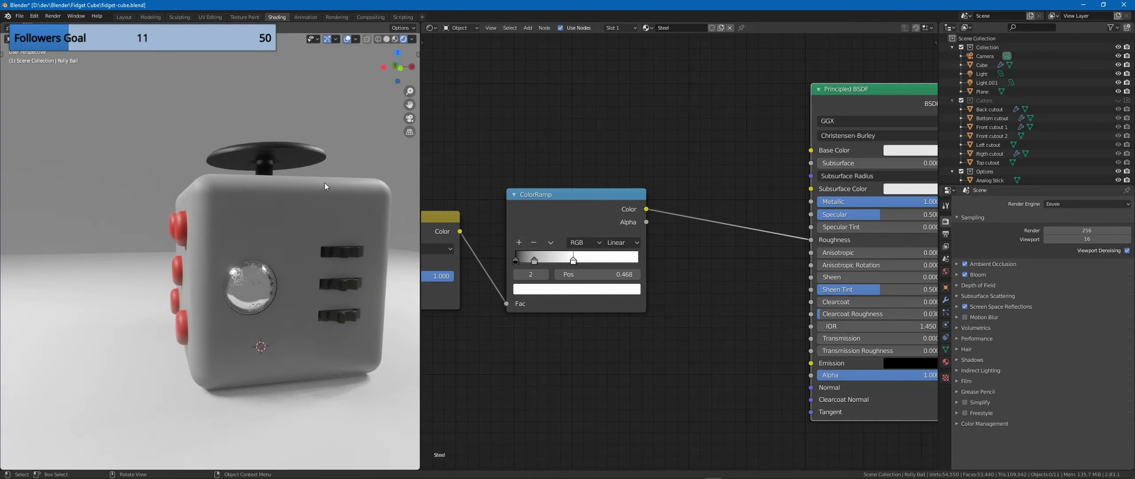
Step: Inspect the steel ball on the cube up close and from a distance, and save the file
scroll(324, 186, up, 4)
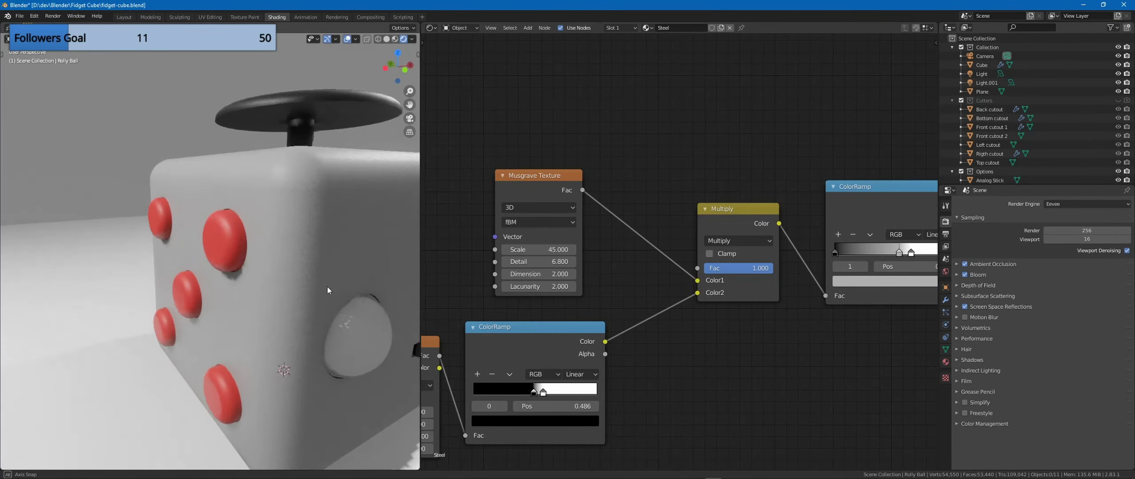
scroll(326, 285, down, 5)
key(ctrl+s)
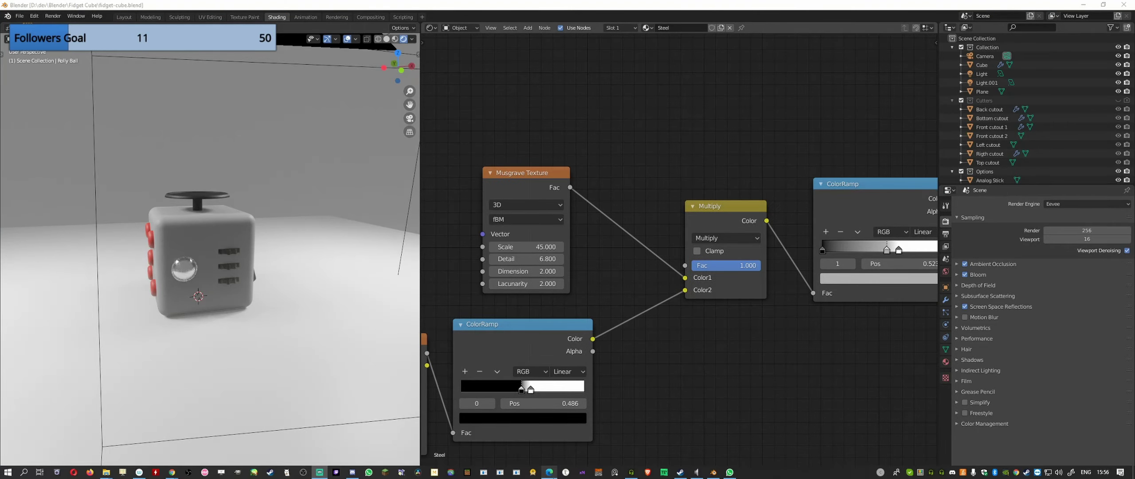
Step: Select the Steel material's Musgrave, Multiply and ColorRamp nodes together and save the file again
click(759, 336)
scroll(750, 319, down, 6)
drag(497, 180, 798, 337)
middle_drag(799, 338, 706, 346)
key(ctrl+s)
Step: View the cube from the steel ball side and the red button side, and save the file once more
middle_drag(286, 280, 239, 283)
scroll(238, 283, up, 2)
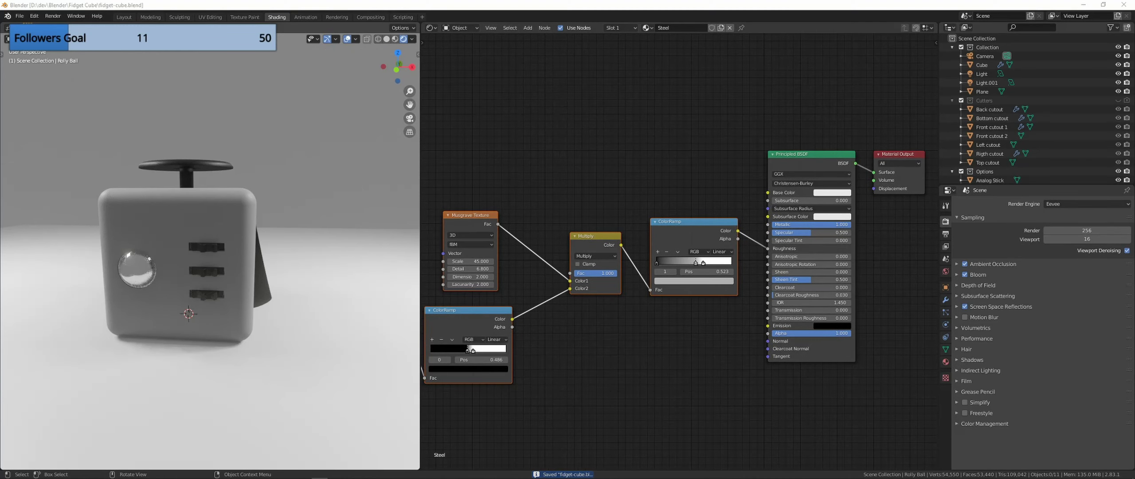
middle_drag(212, 189, 330, 195)
key(ctrl+s)
middle_drag(626, 145, 637, 146)
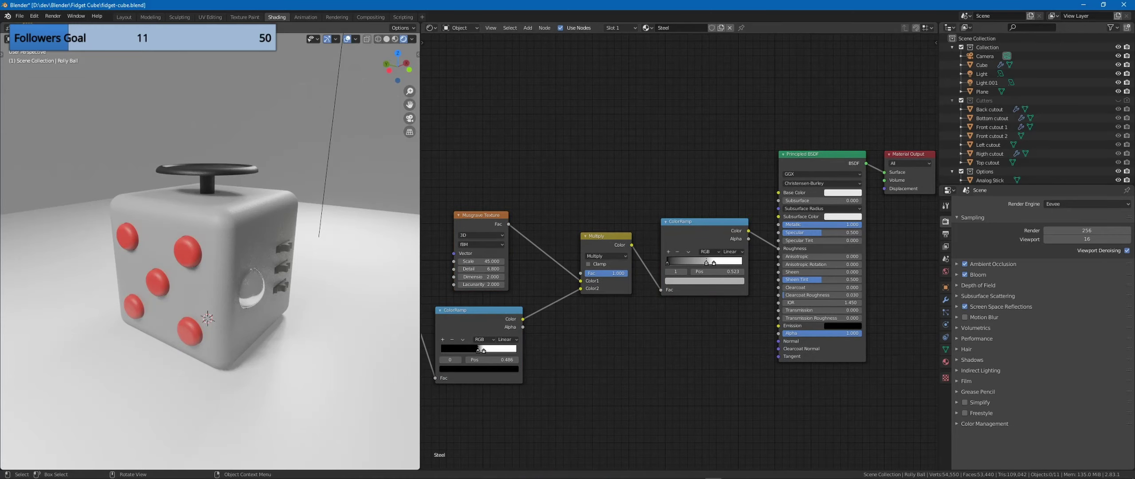